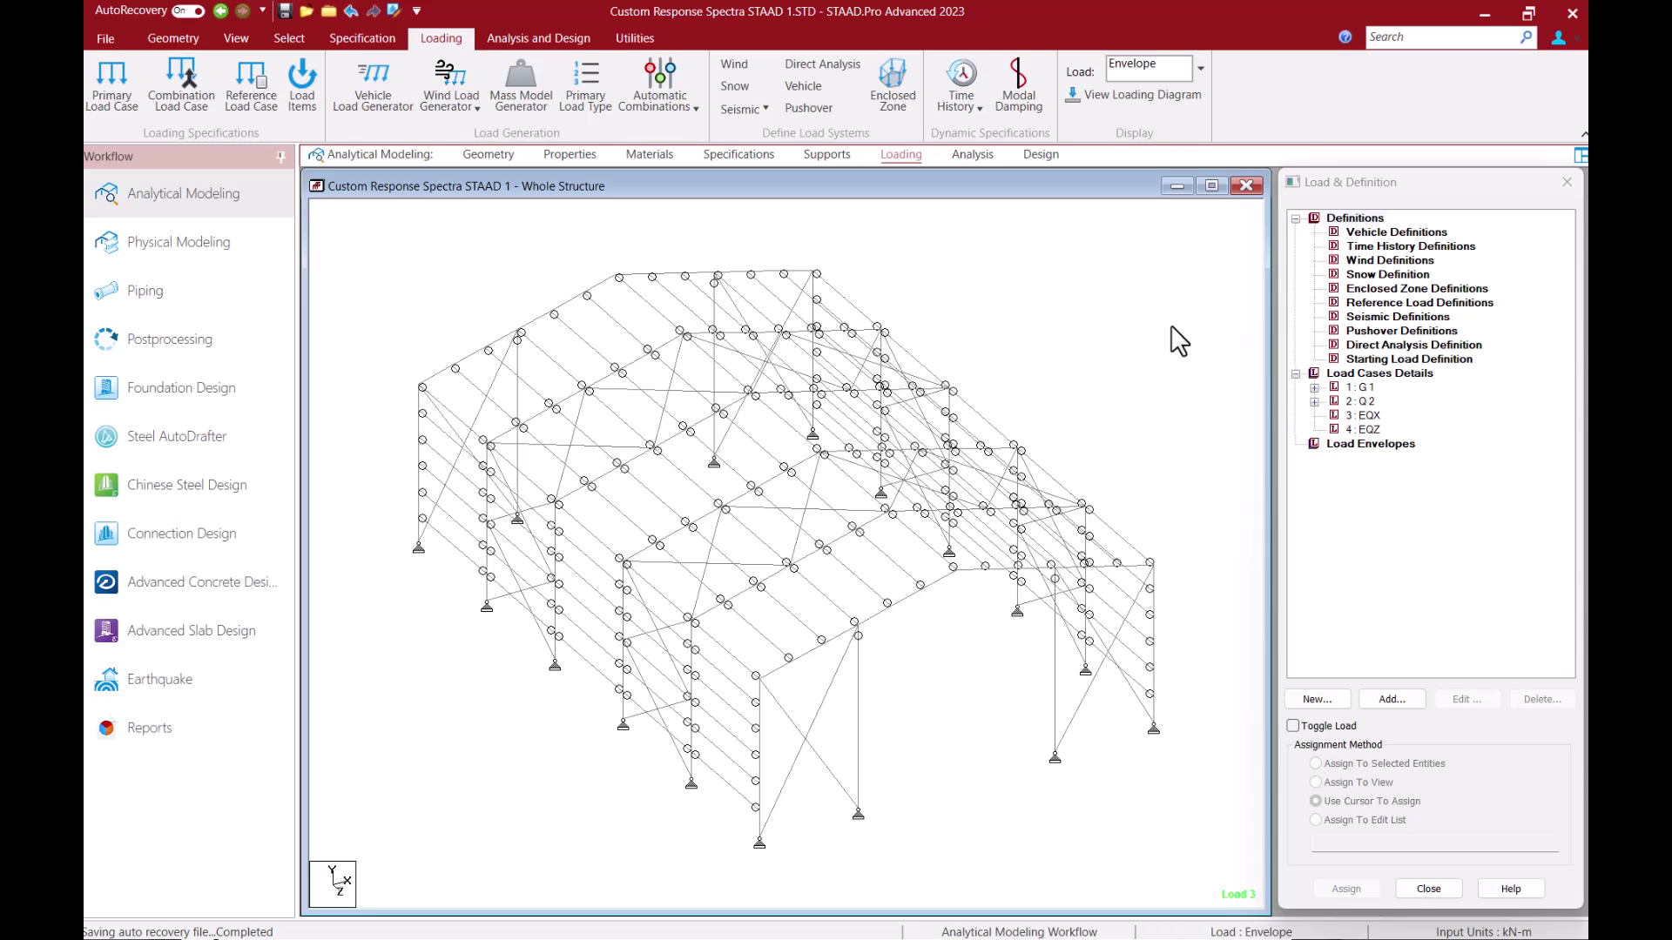
- Expand the G and Q load cases to review the load items they contain
left_click(1365, 388)
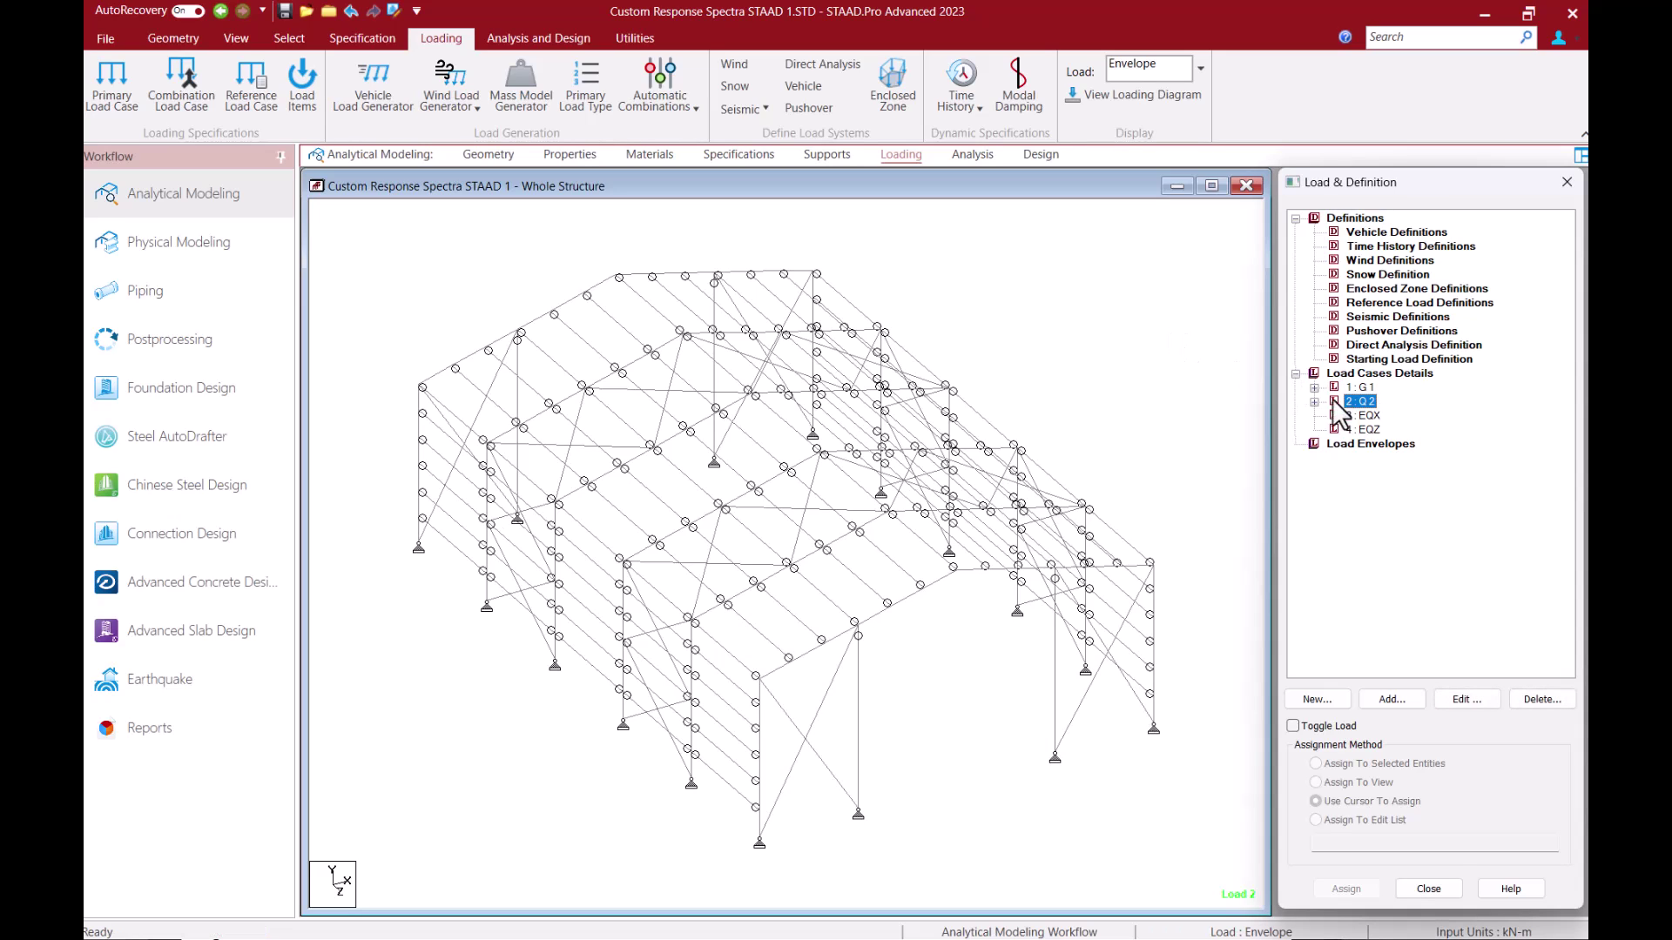
left_click(1315, 387)
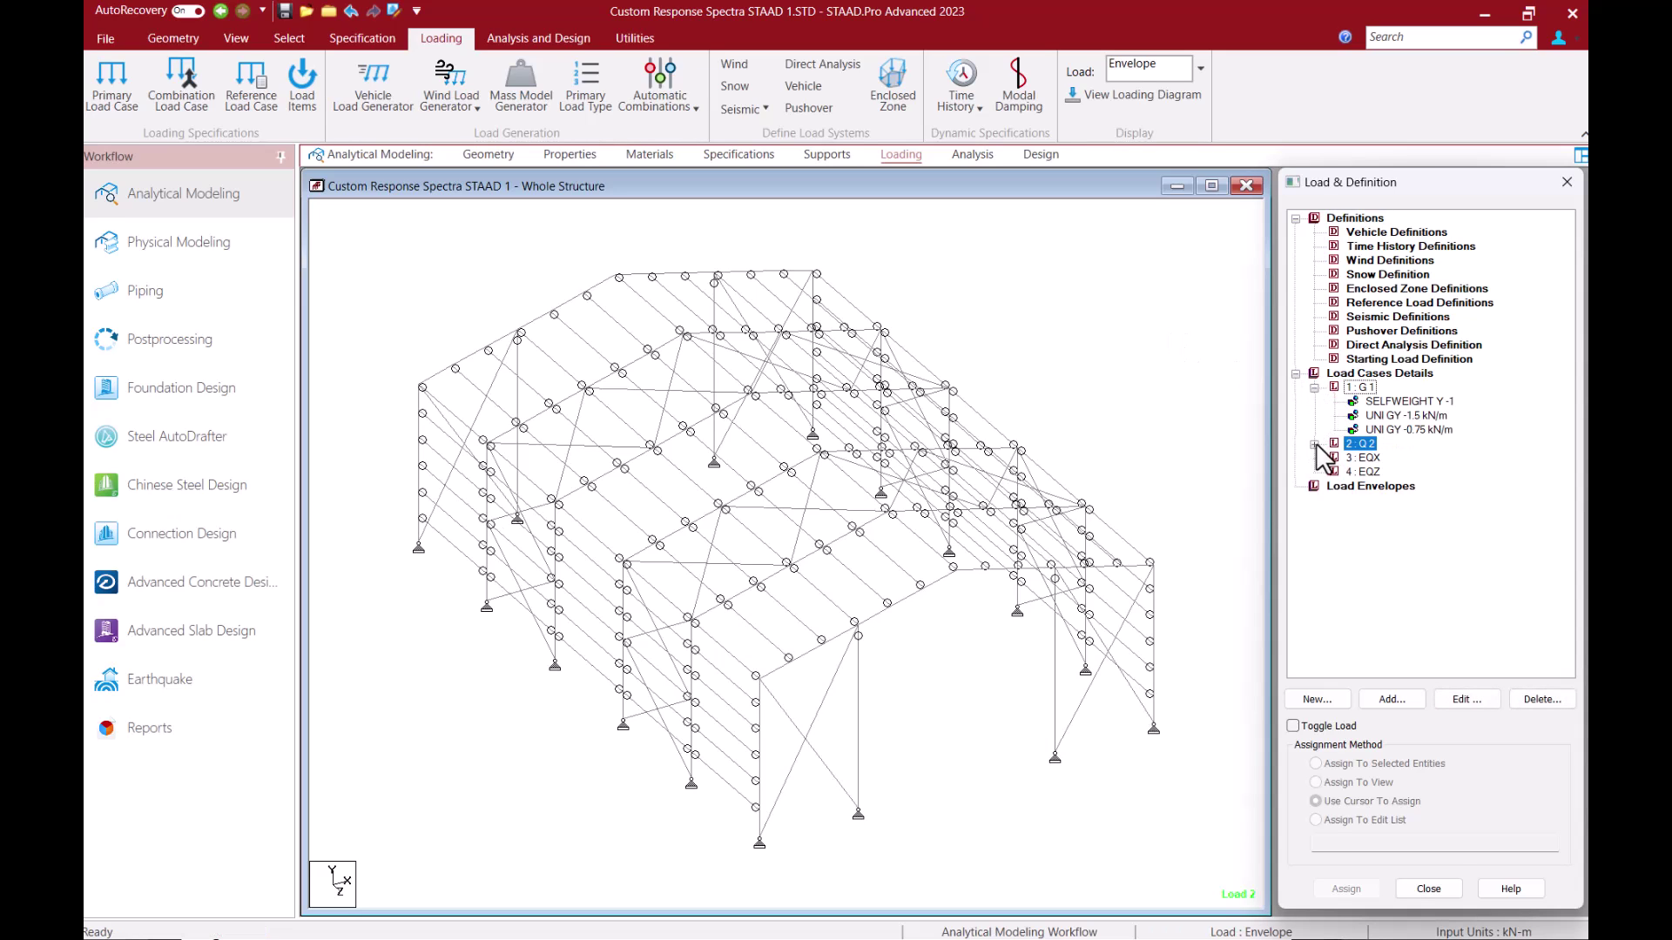
left_click(1314, 444)
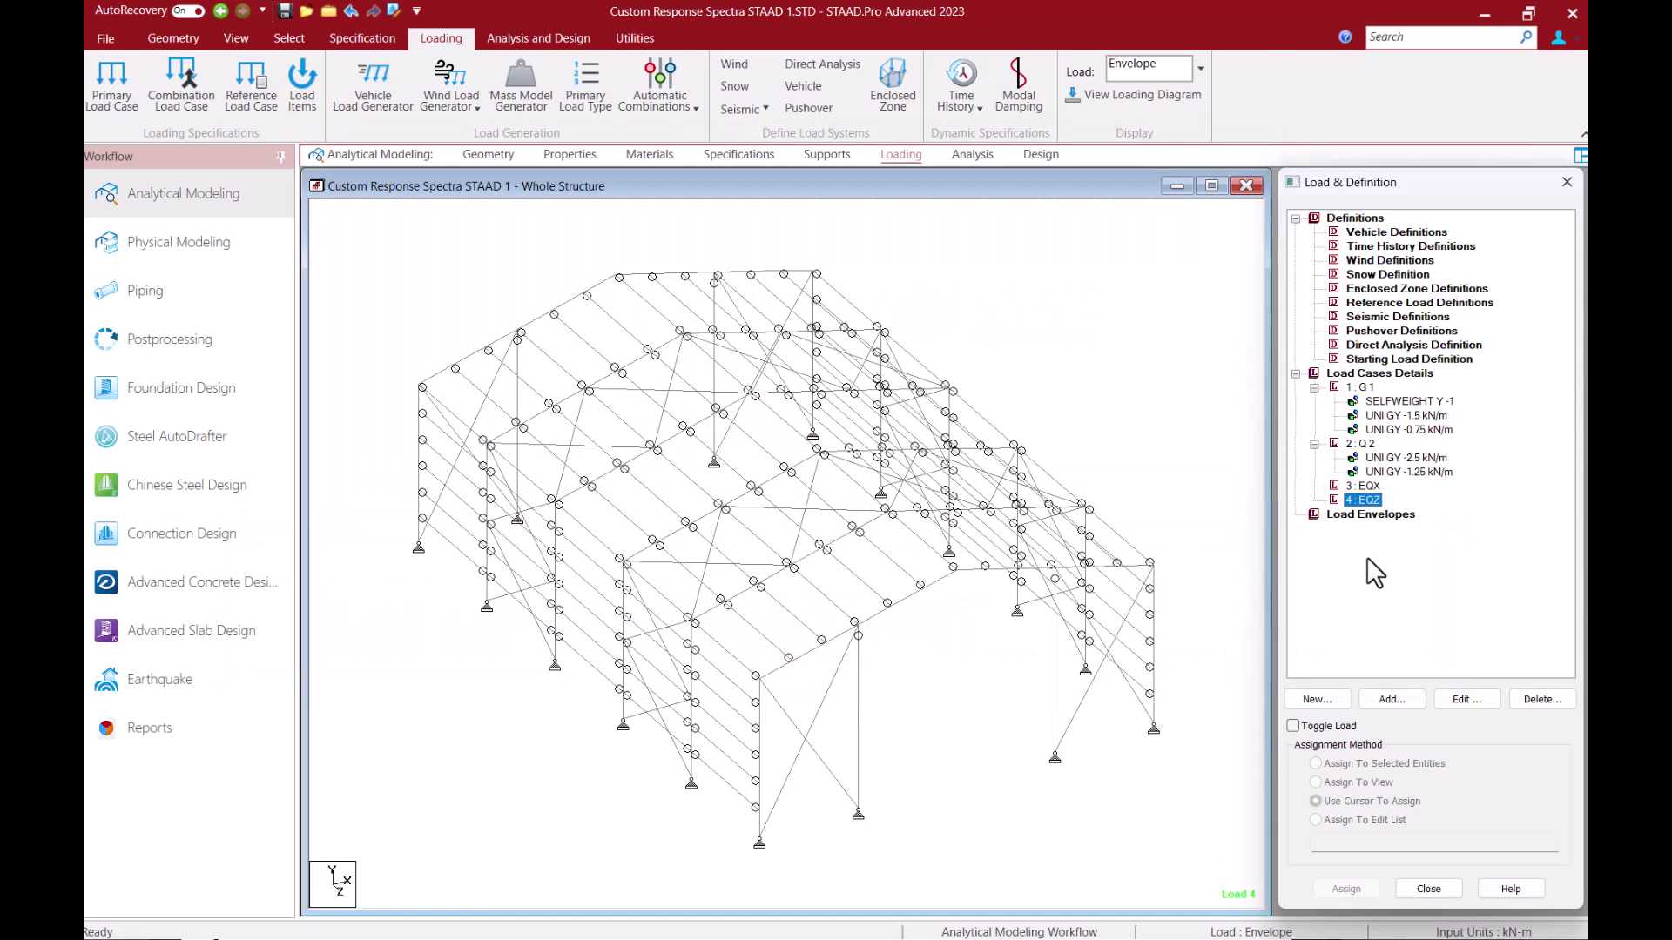
left_click(1404, 303)
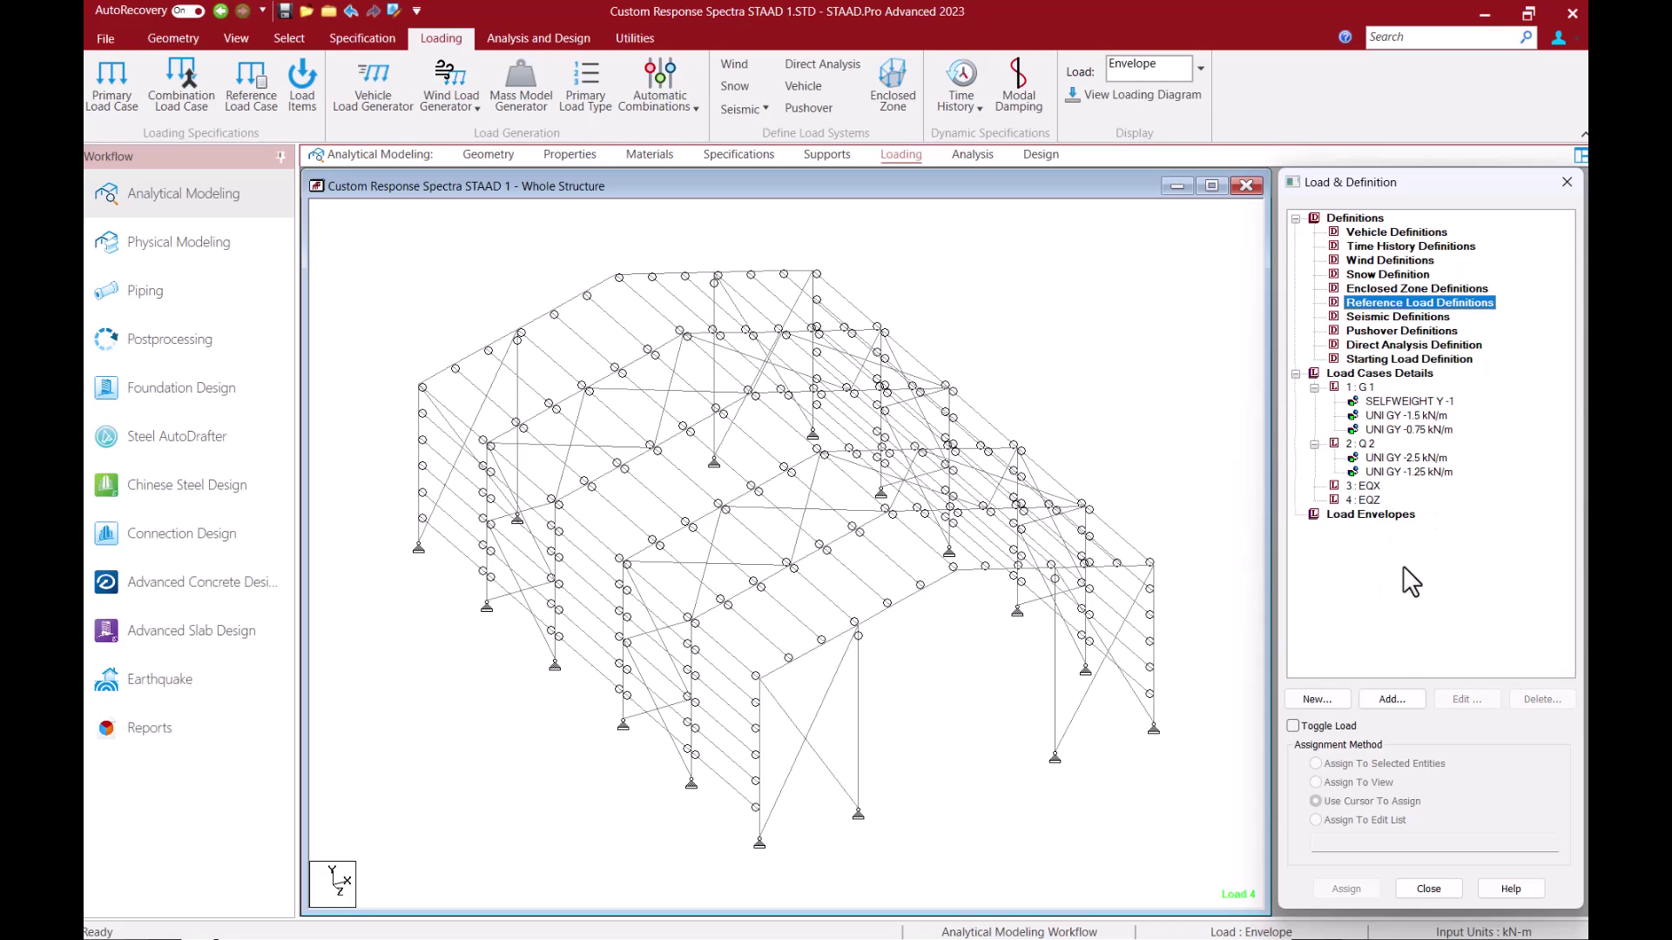
left_click(1381, 698)
left_click(1052, 506)
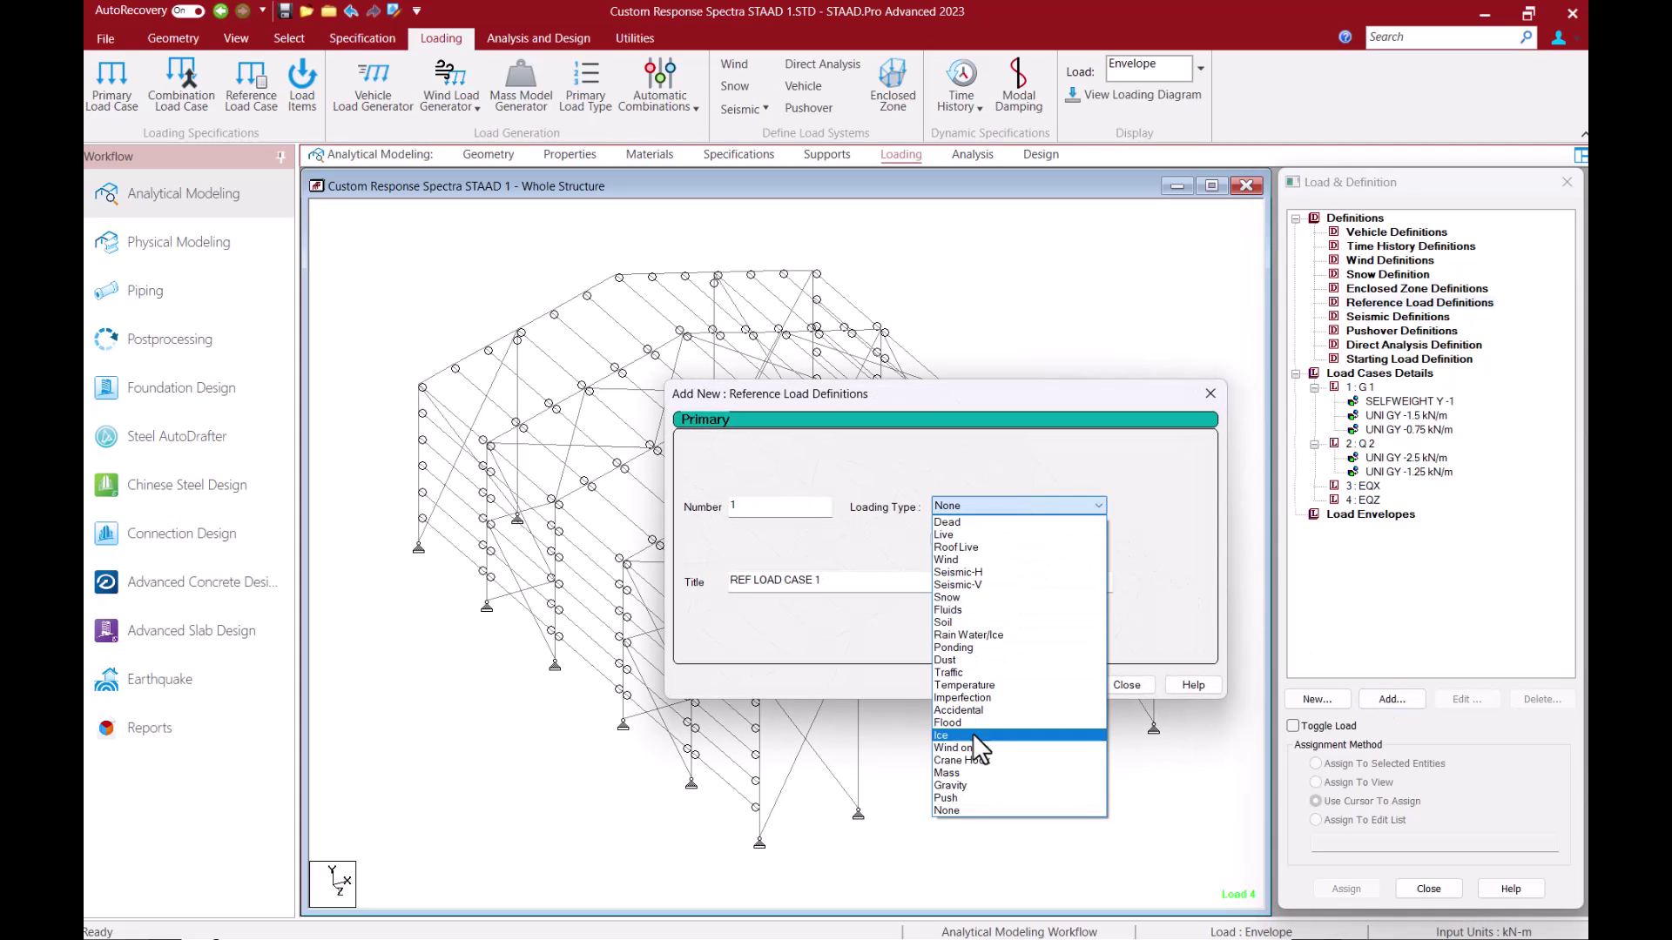
left_click(957, 773)
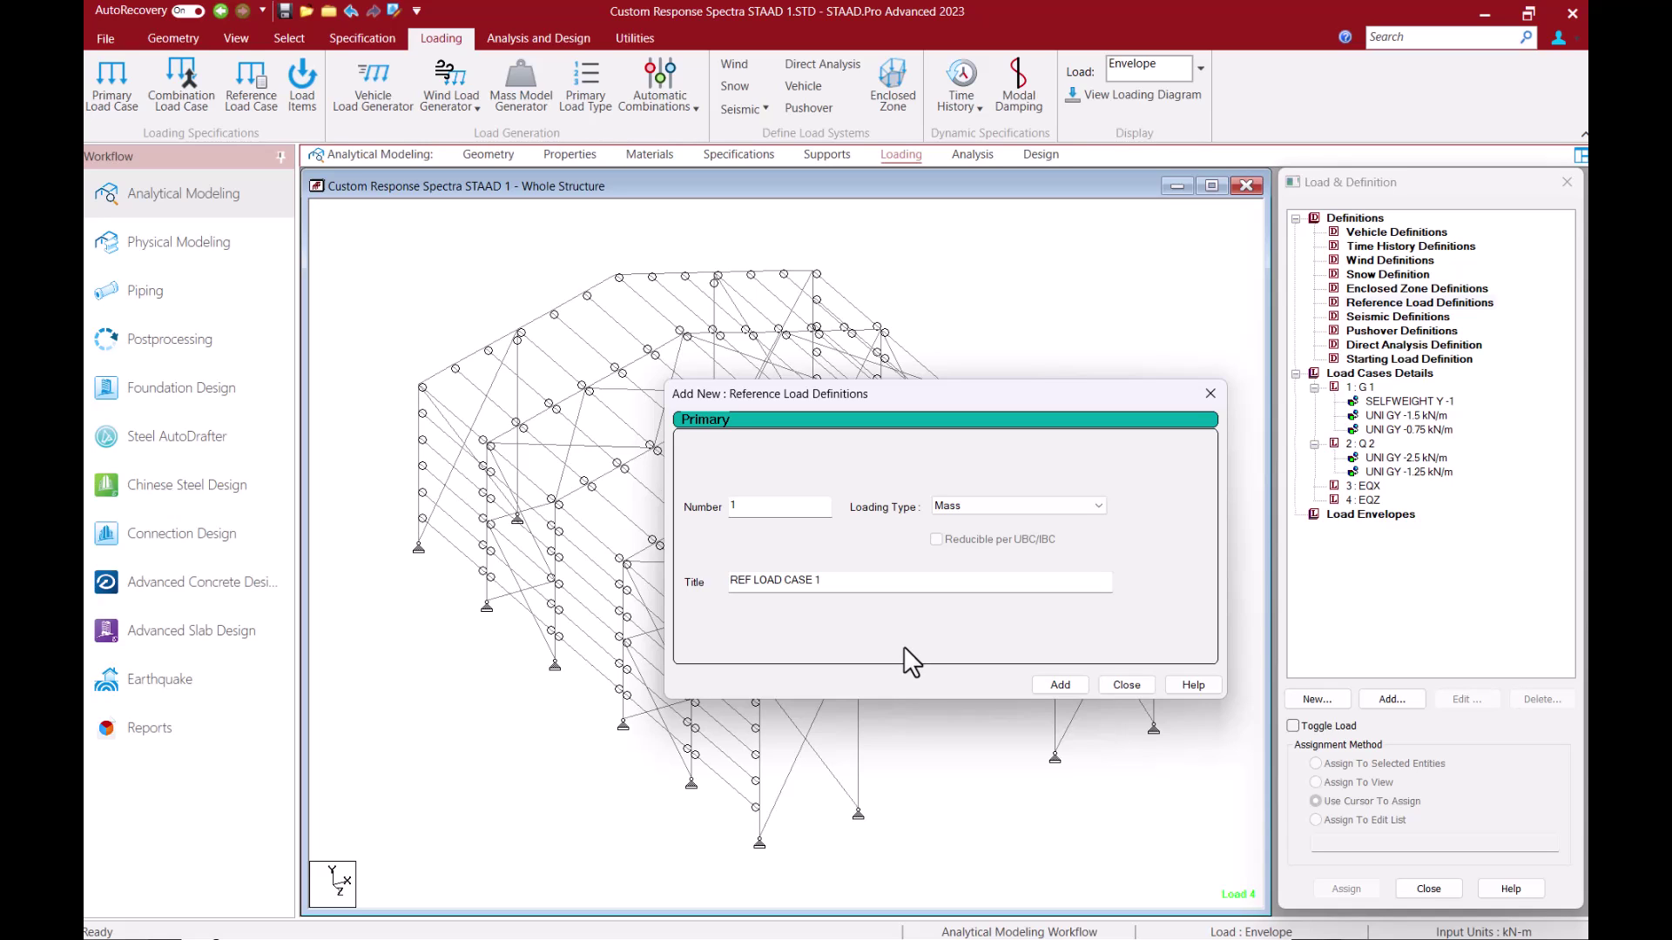
left_click(1129, 684)
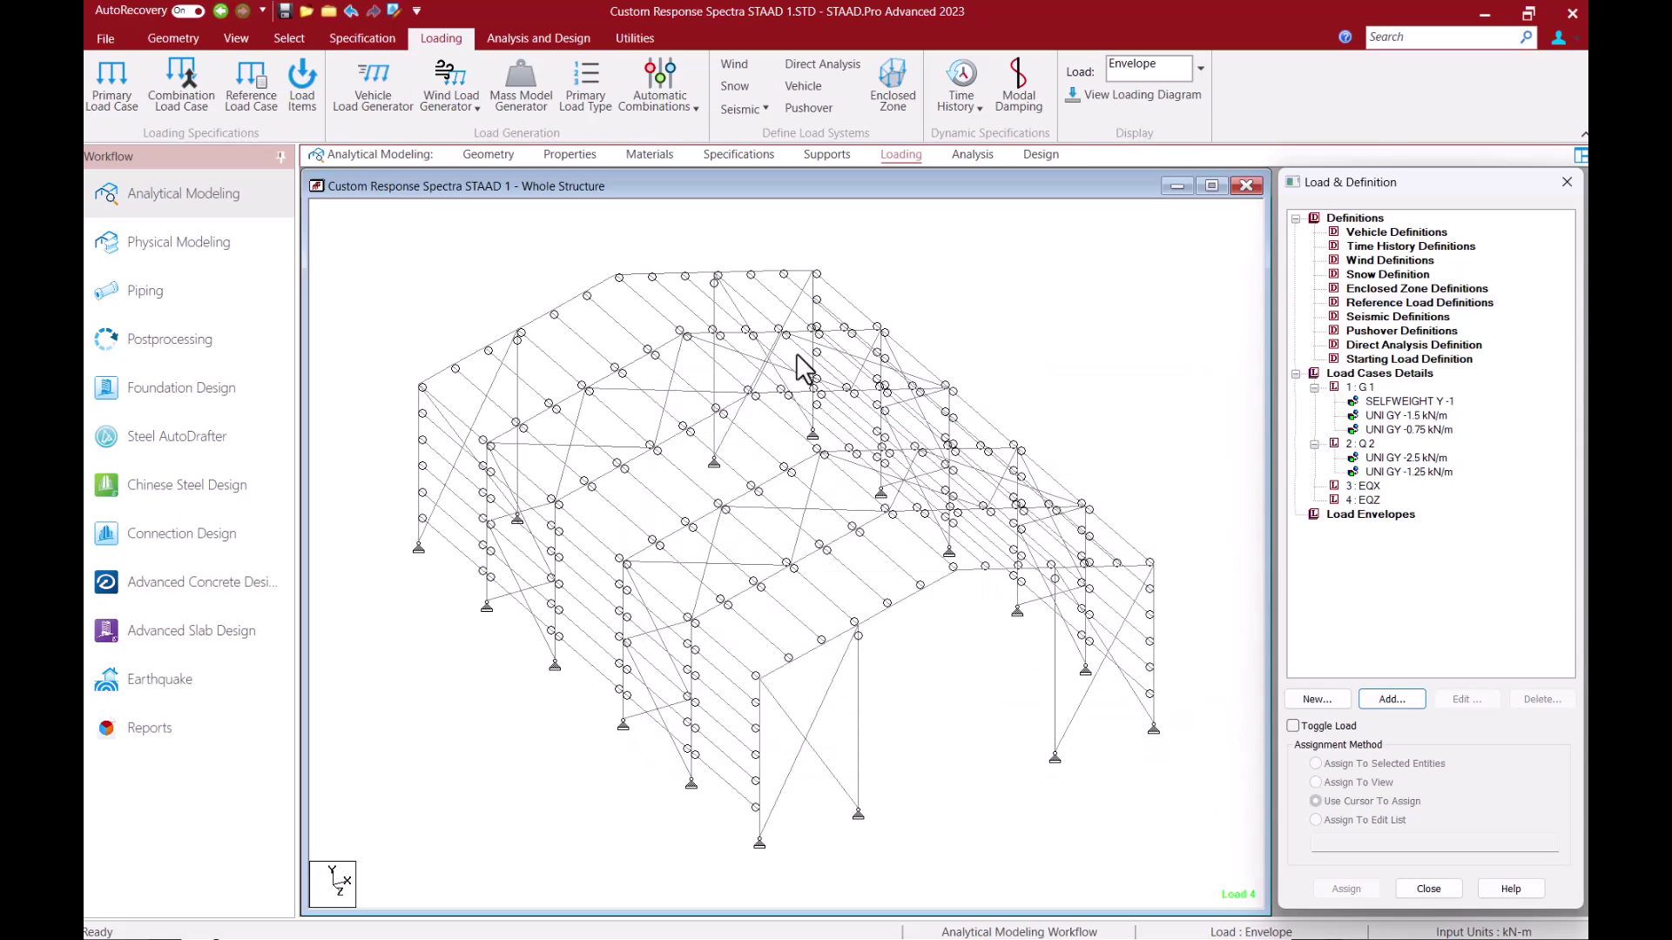
- Generate a mass model as a new reference load case from load cases G (factor 1.000) and Q (factor 0.500)
left_click(528, 117)
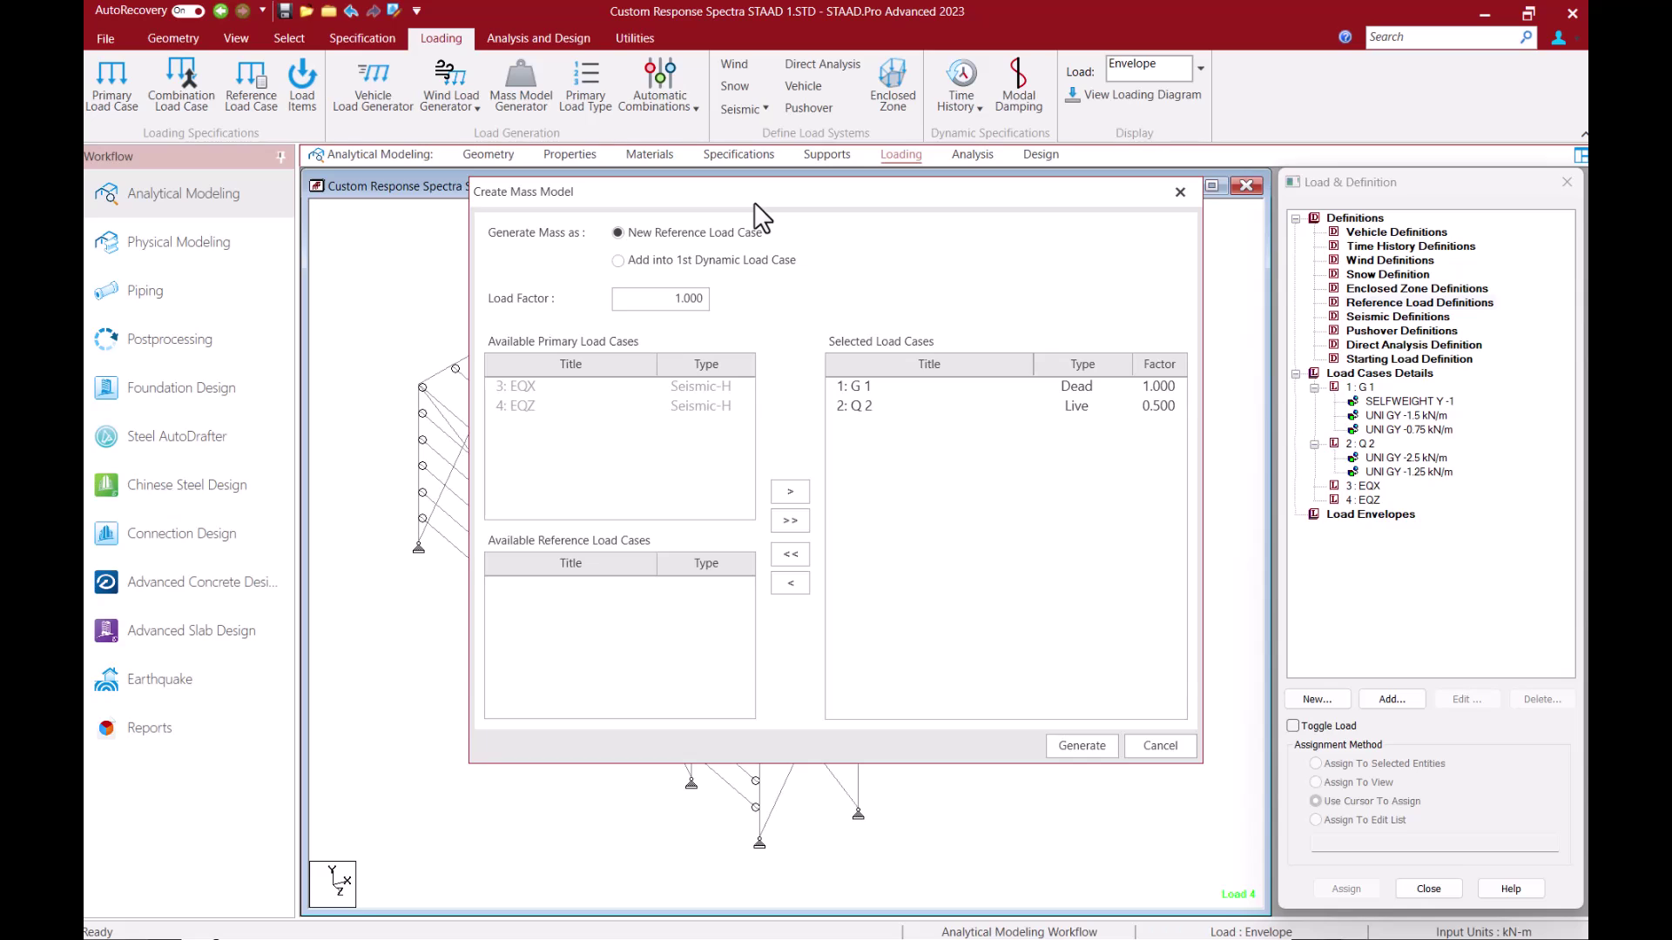
left_click(702, 231)
left_click(704, 236)
left_click(861, 388)
left_click_drag(859, 389, 802, 499)
left_click(1076, 746)
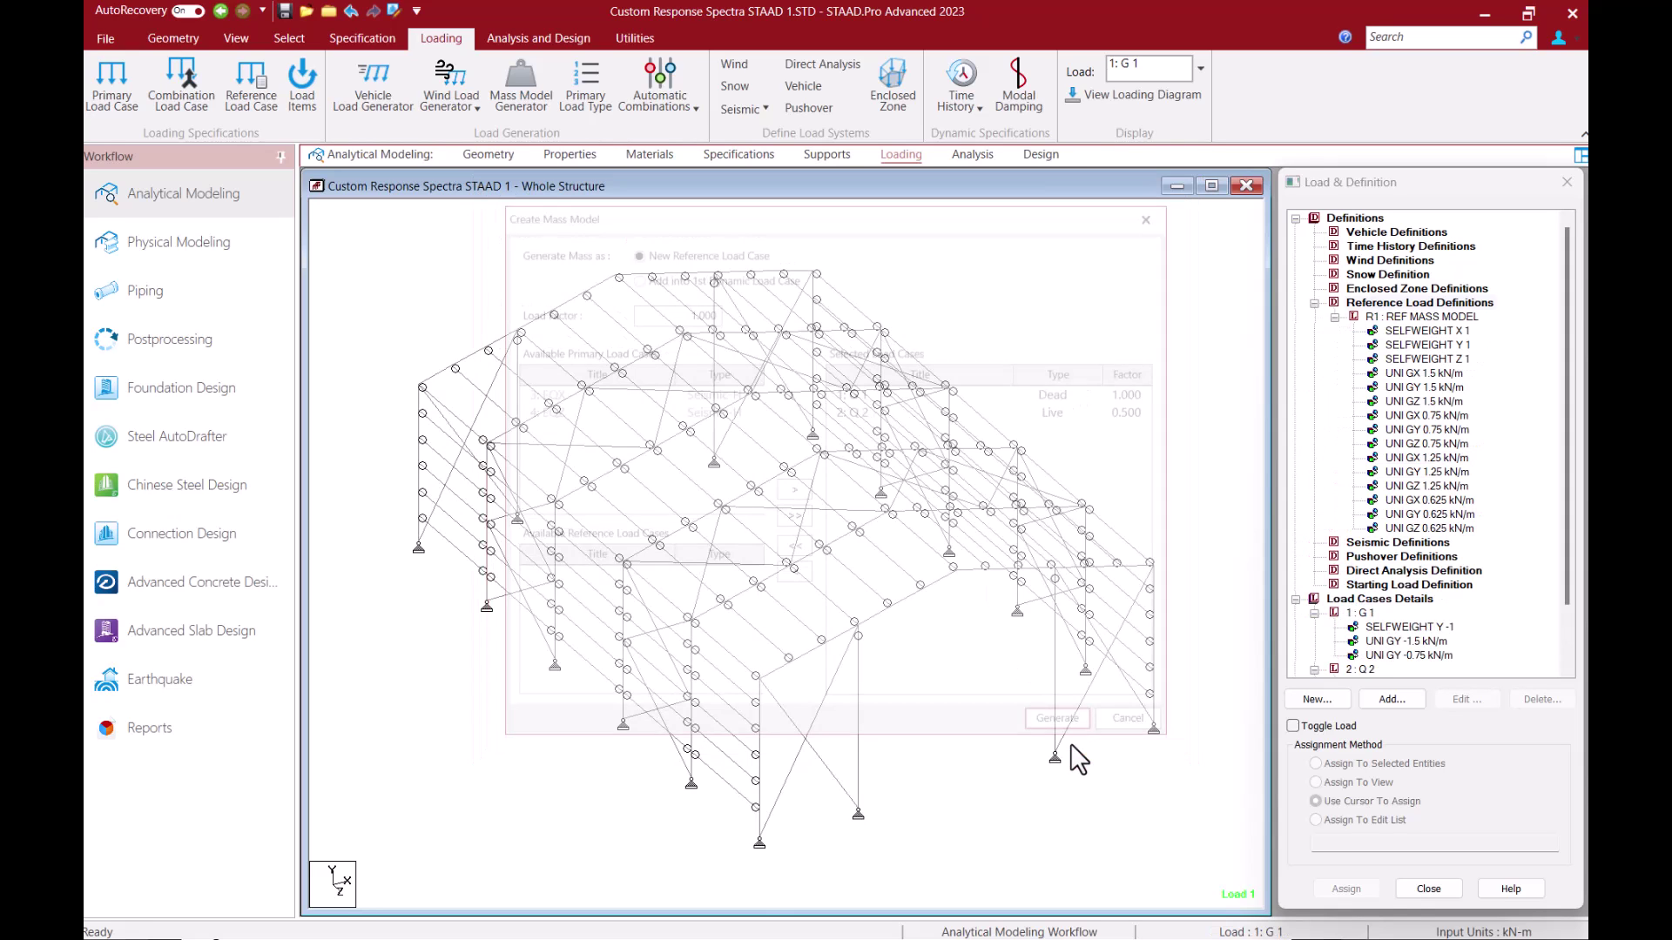
- Examine the selfweight and uniform load items of the reference mass model on the structure, and collapse its list
left_click(1469, 330)
left_click(1454, 344)
left_click(1449, 360)
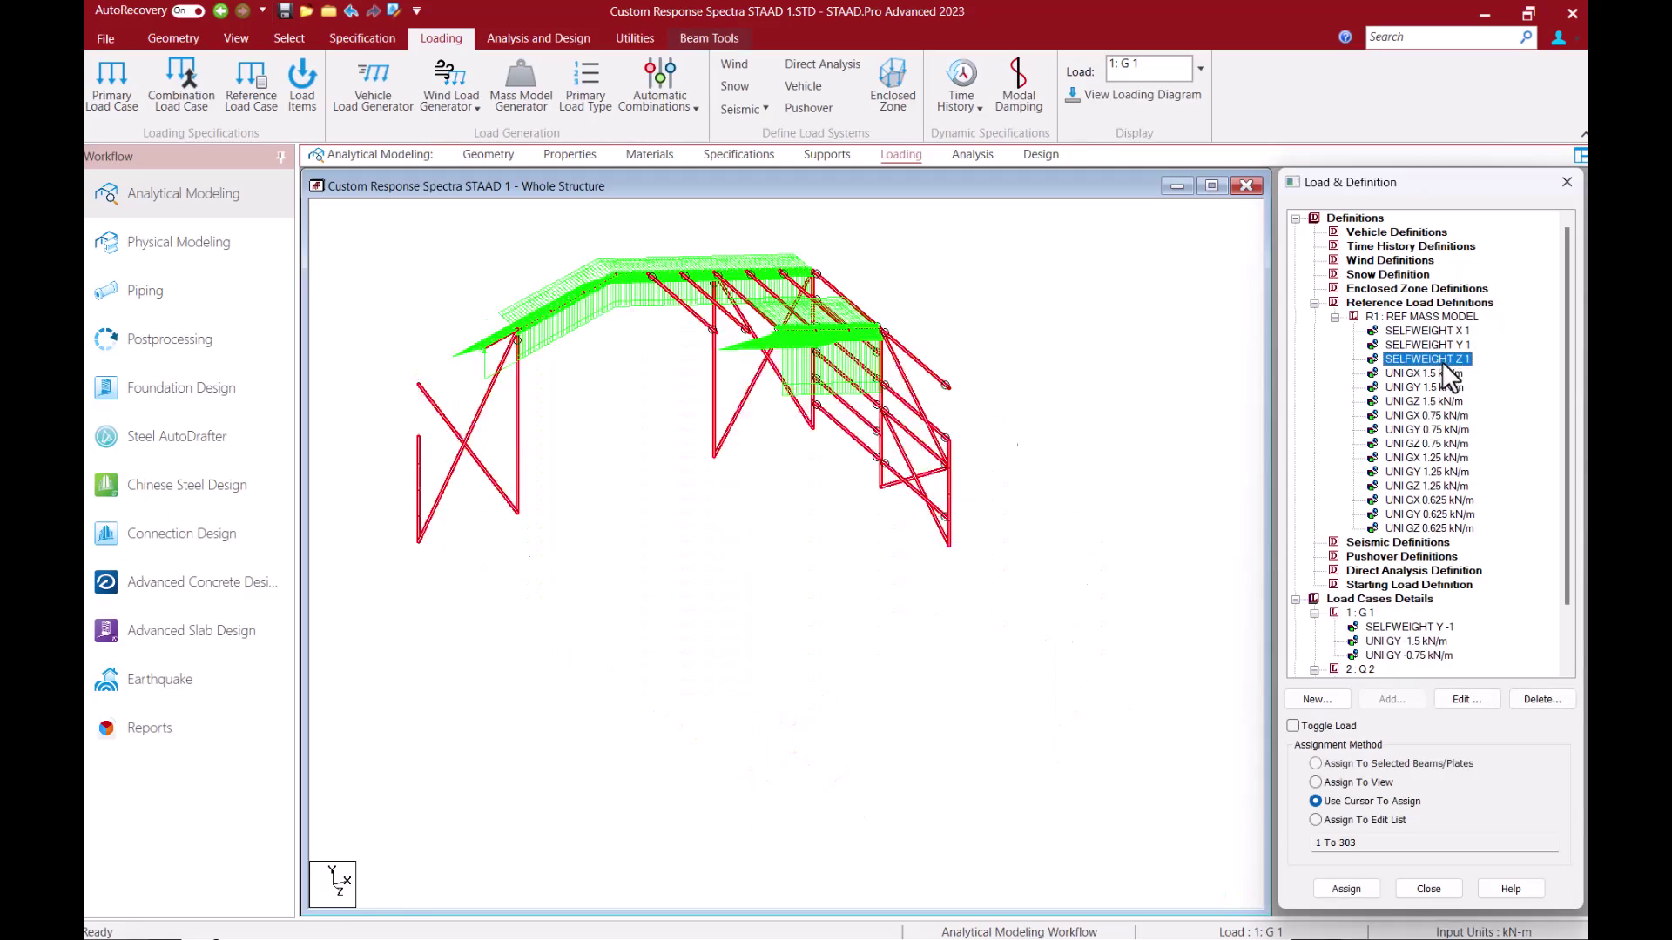
left_click(1441, 373)
left_click(1428, 387)
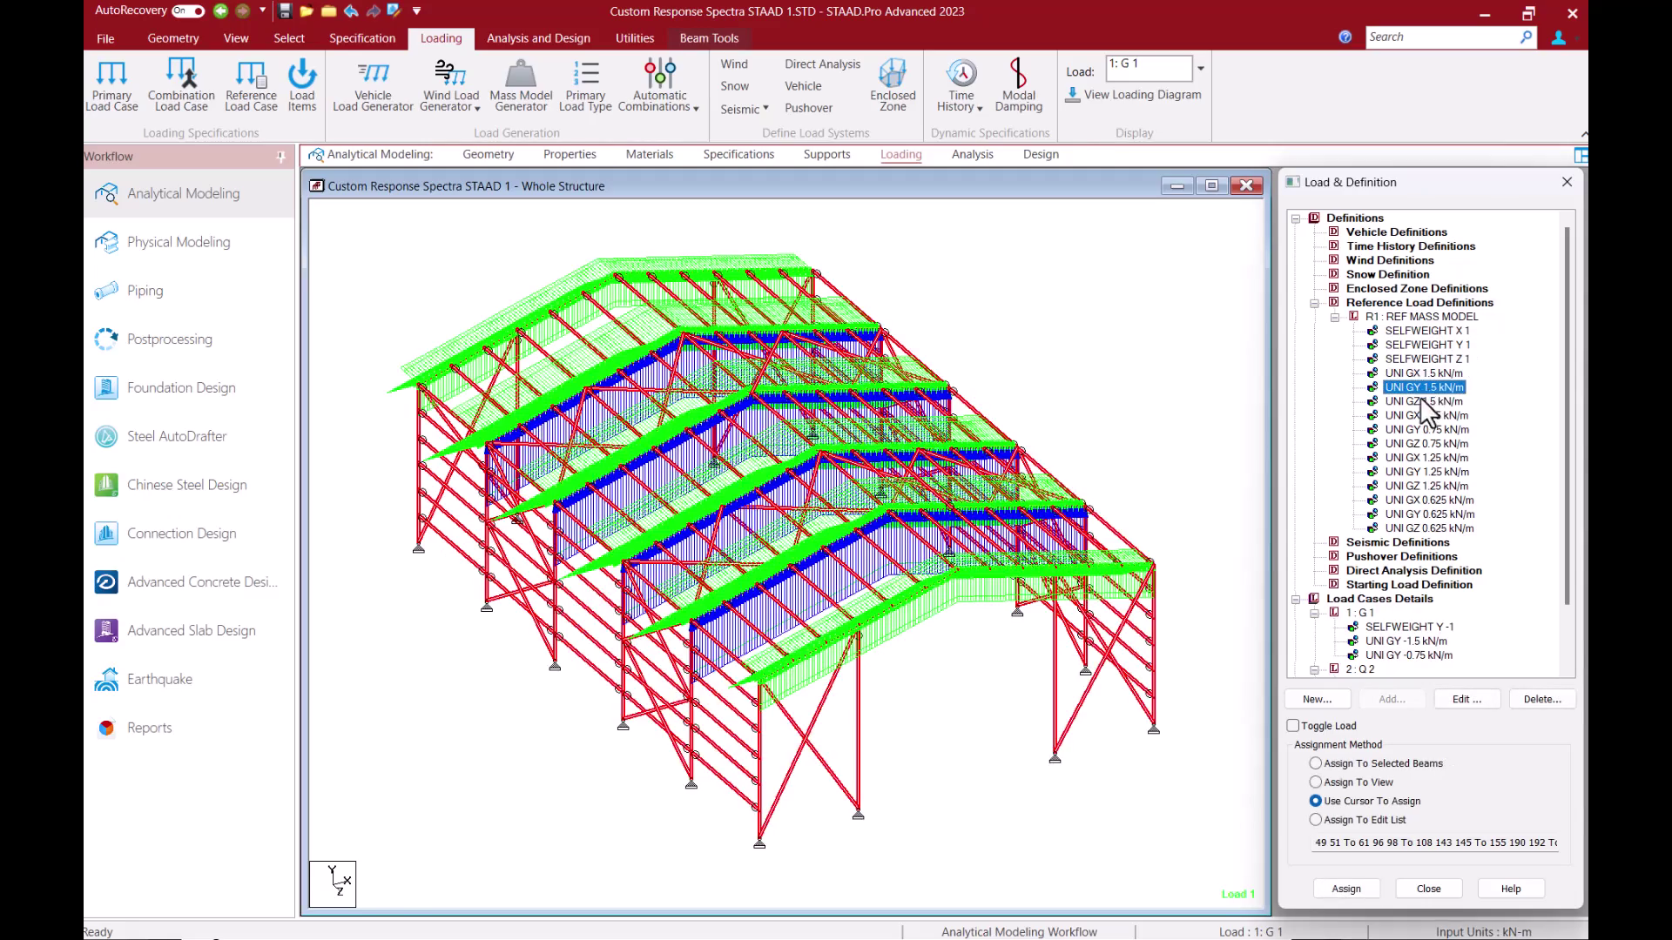
left_click(1421, 401)
left_click(1416, 415)
left_click(1411, 429)
left_click(1408, 442)
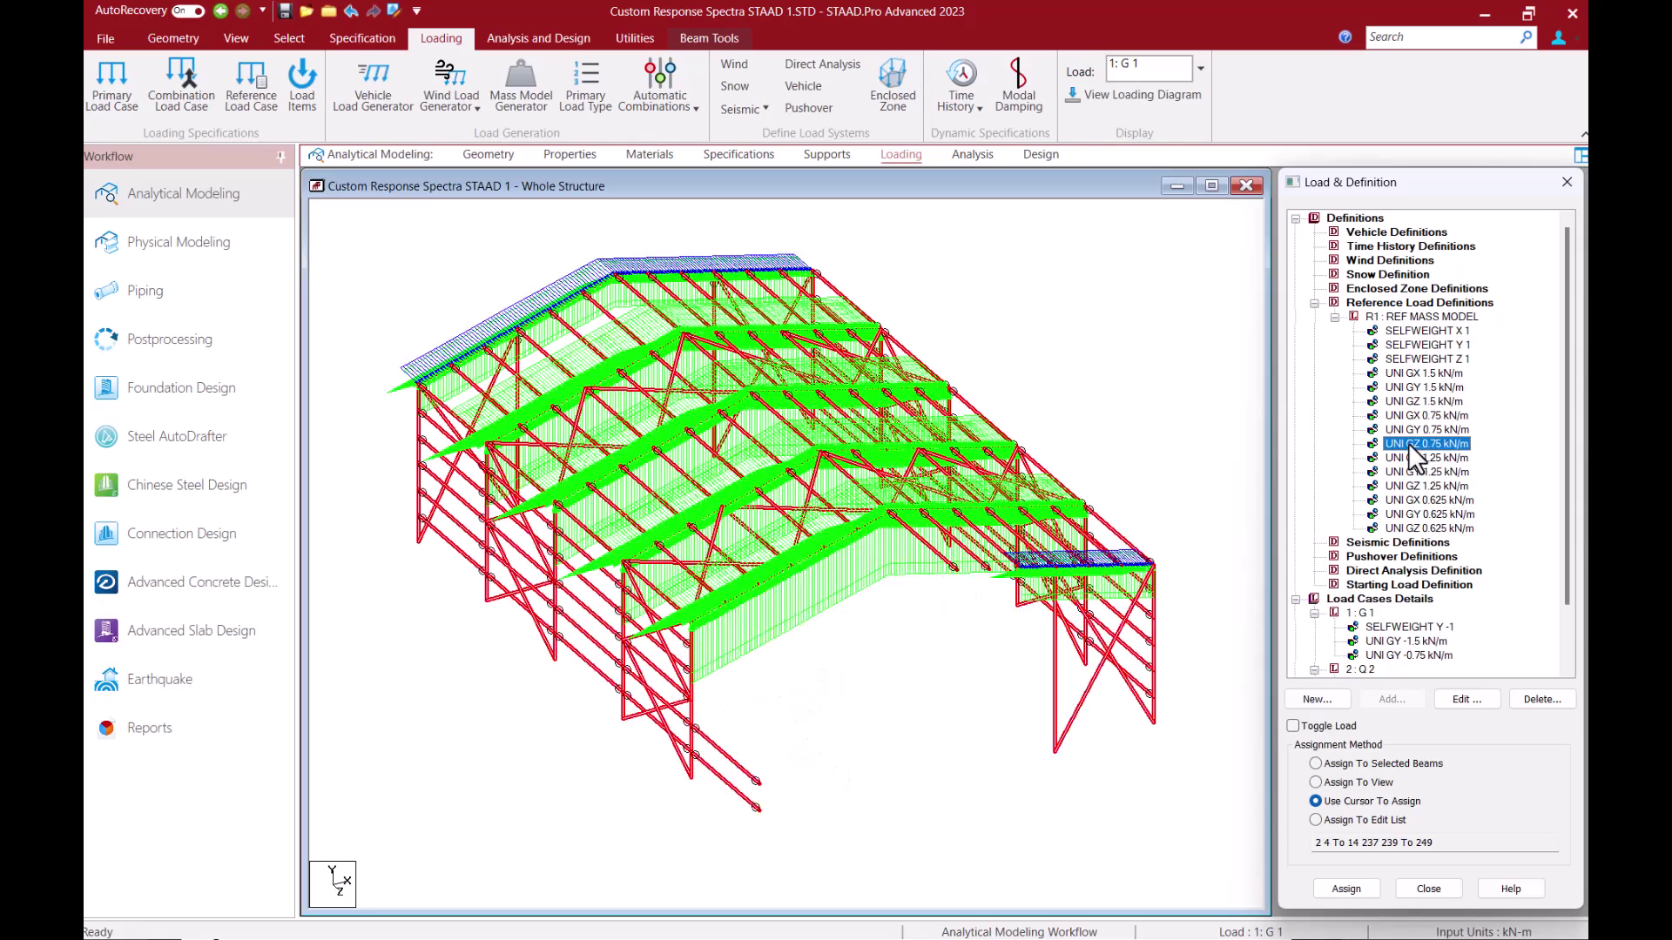
left_click(1407, 458)
left_click(1406, 472)
left_click(1220, 398)
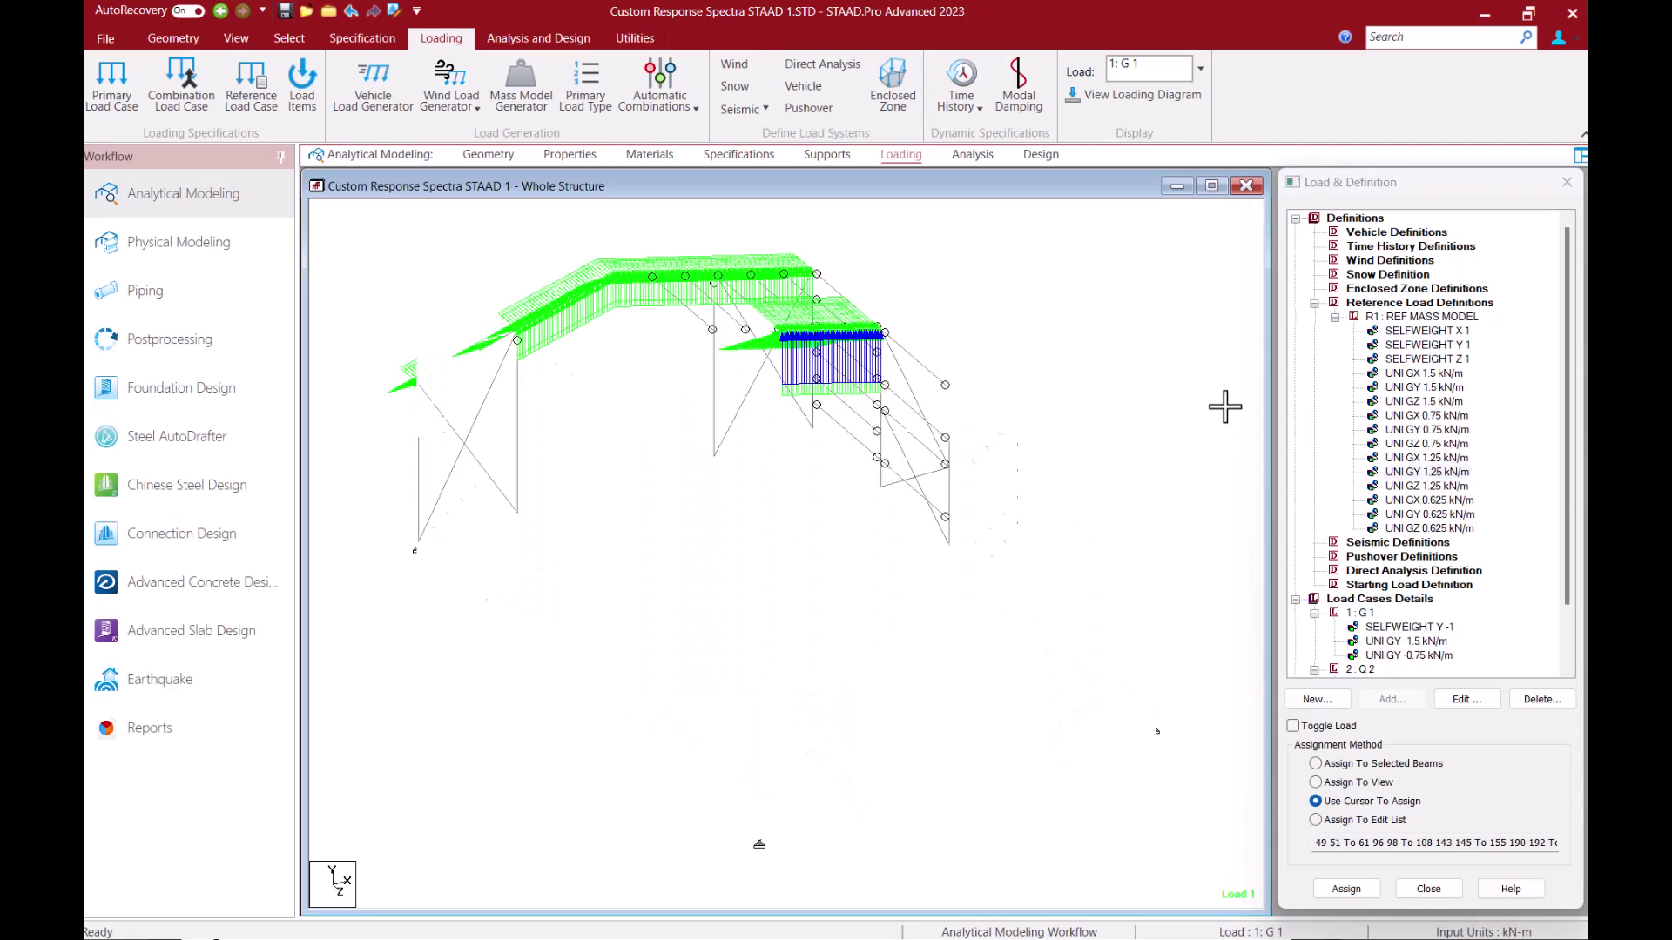
left_click(1420, 317)
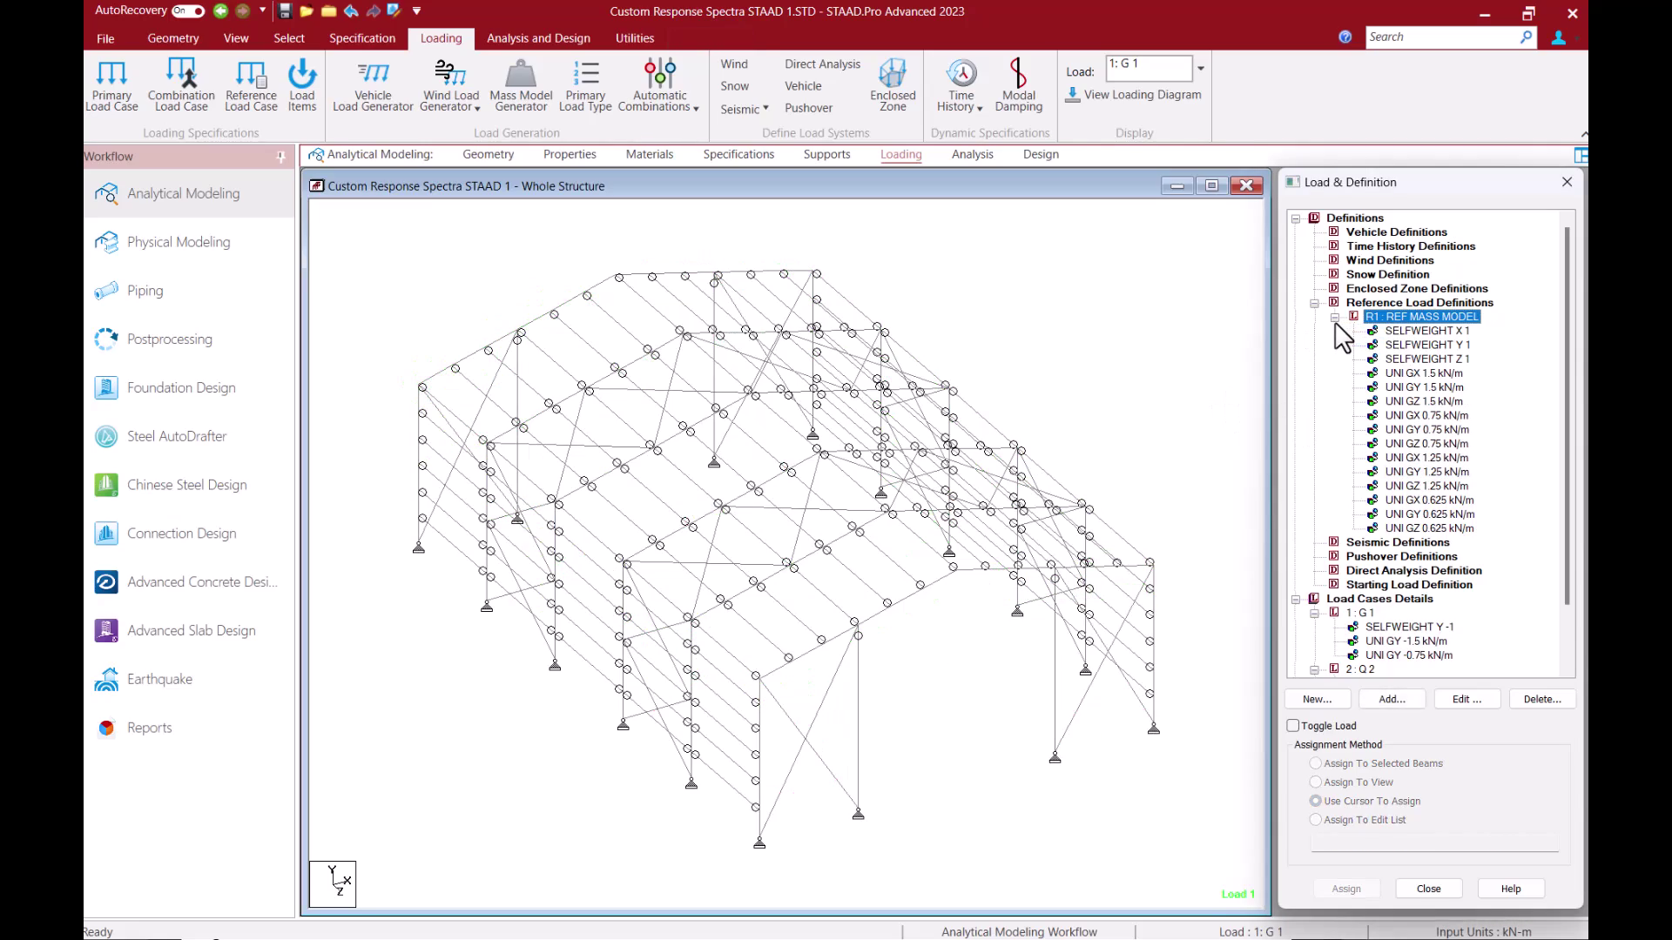
left_click(1335, 318)
left_click(1172, 335)
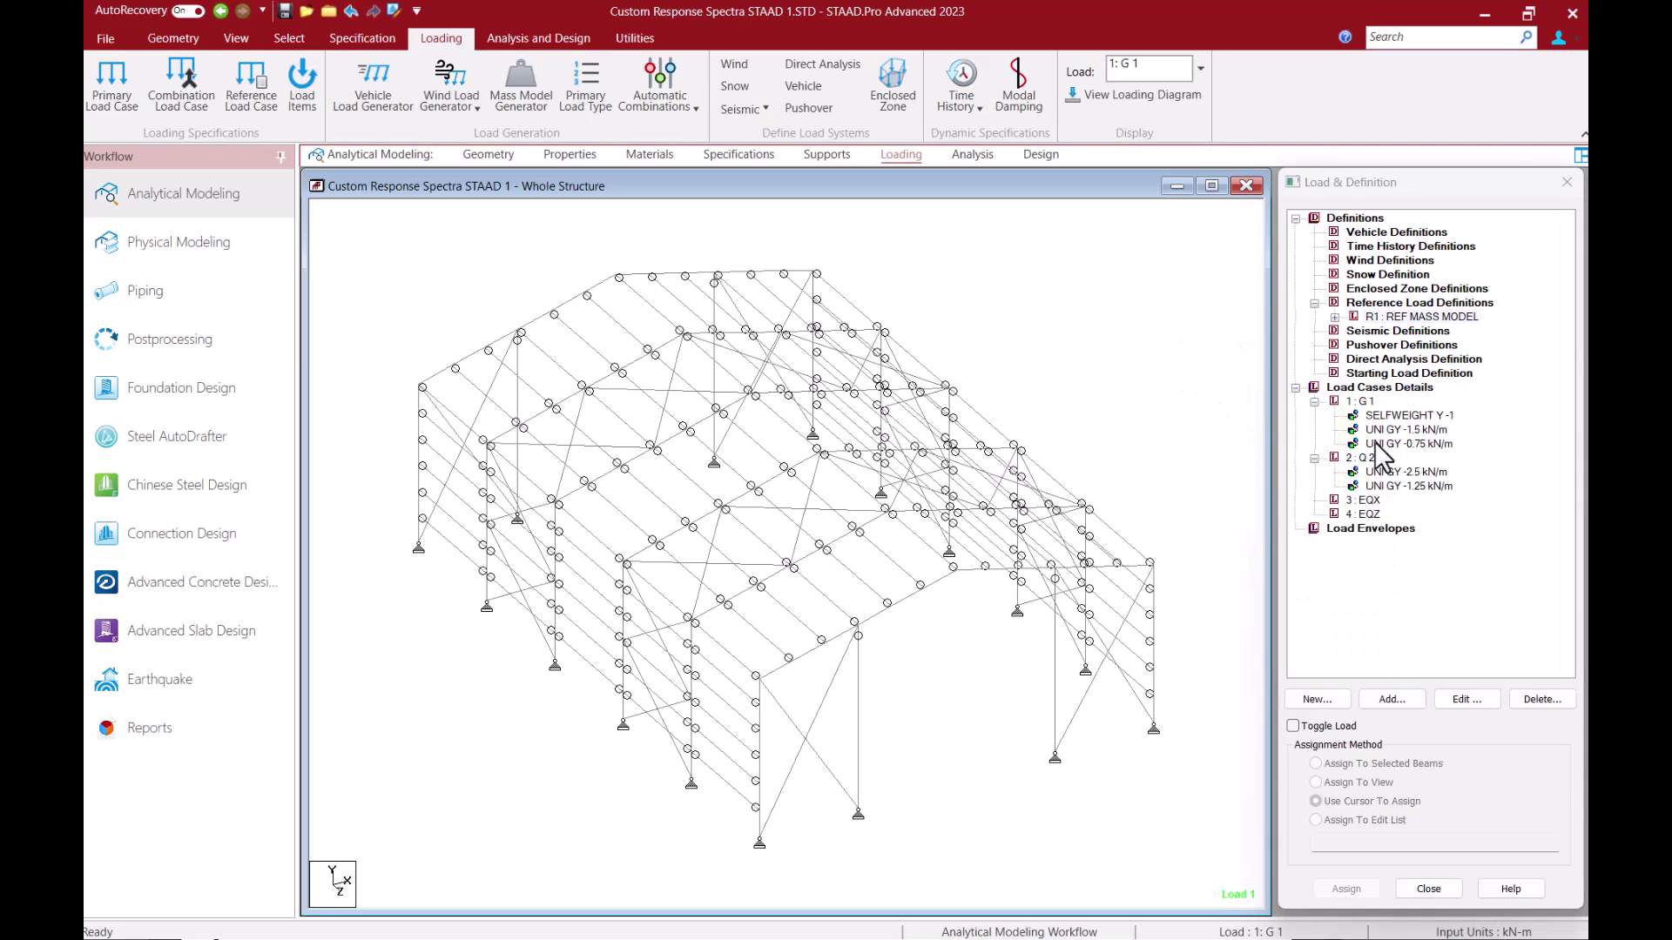
- Start a response spectrum load item in load case EQX with the Custom code and SRSS combination method
left_click(1363, 499)
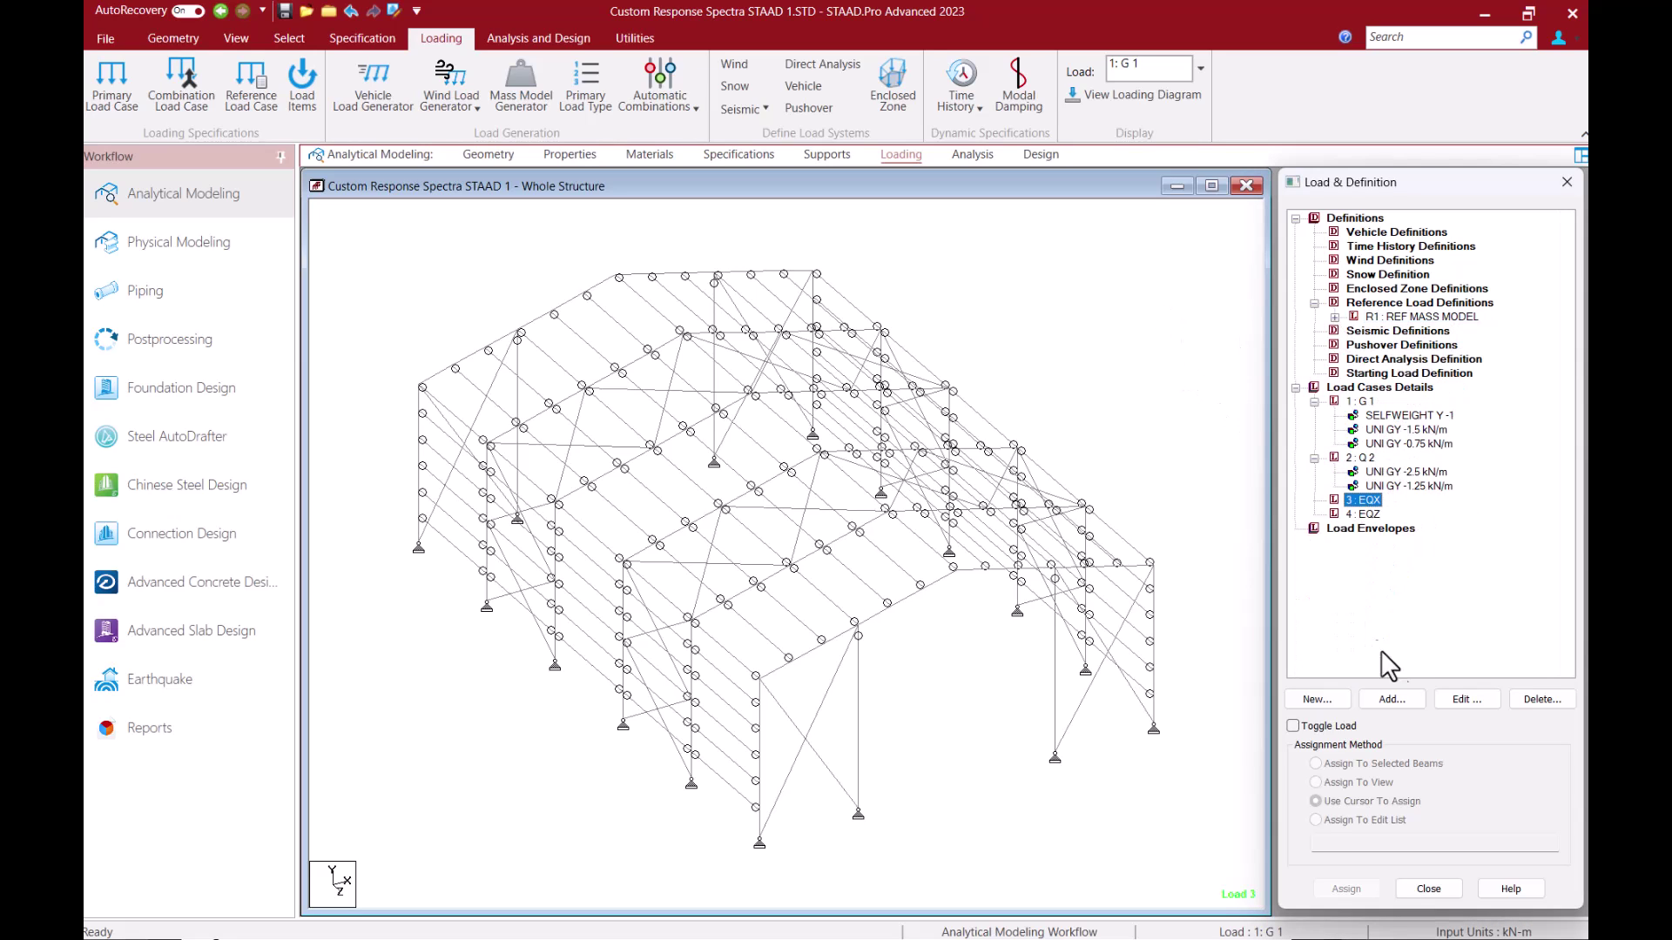
left_click(1390, 700)
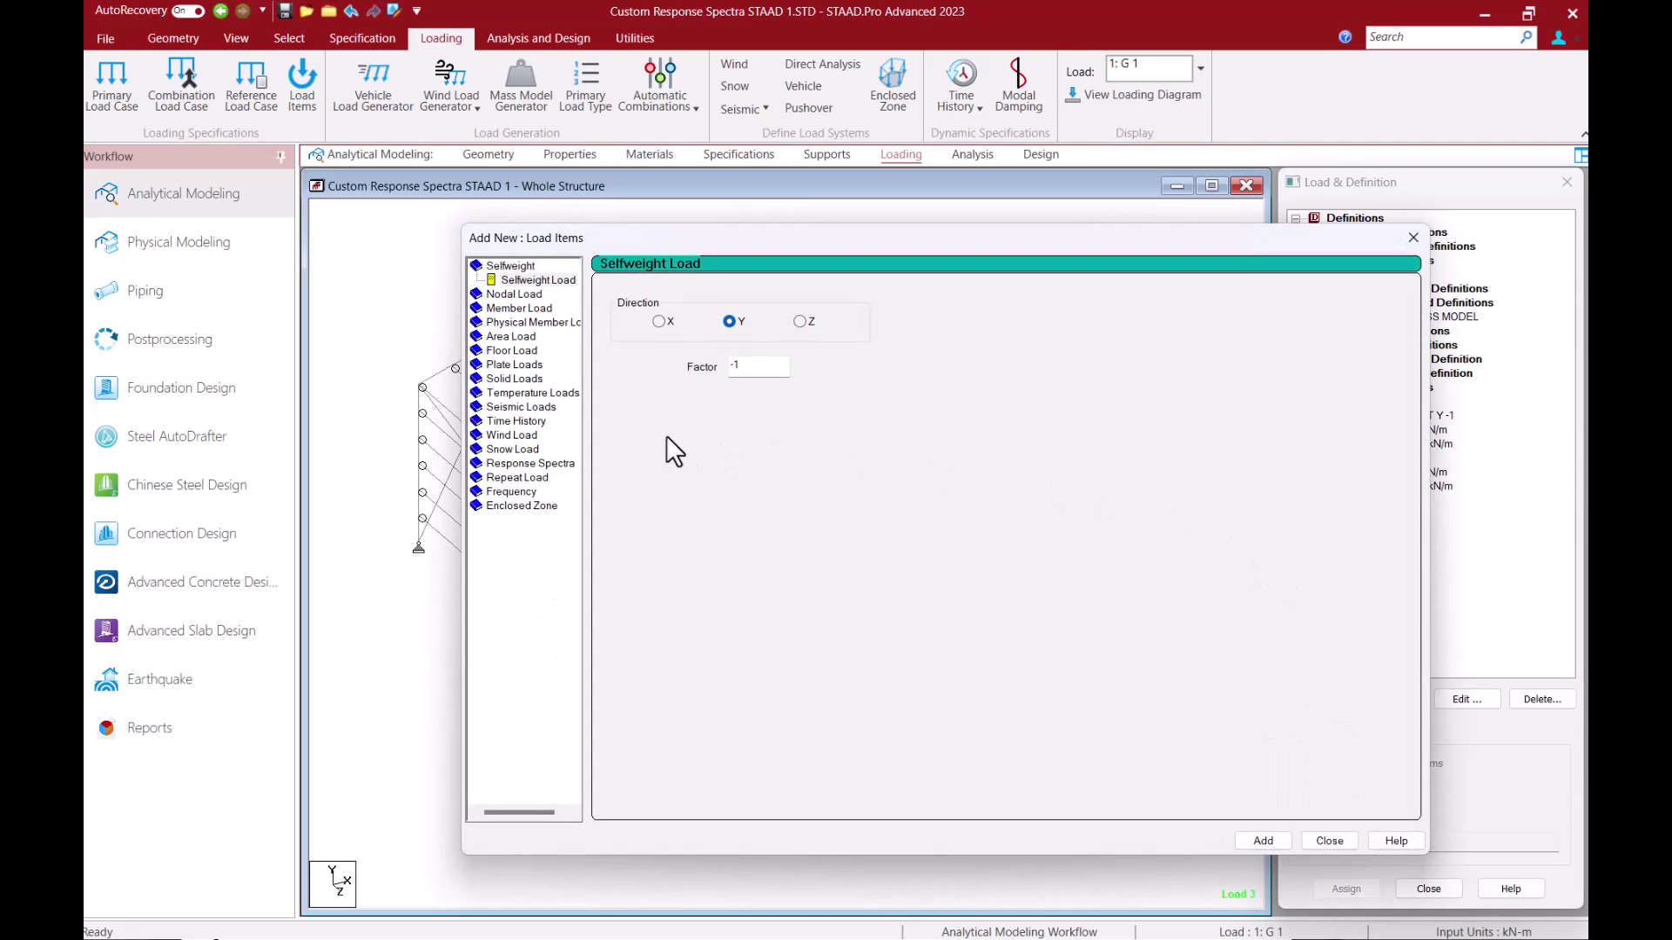
left_click(554, 462)
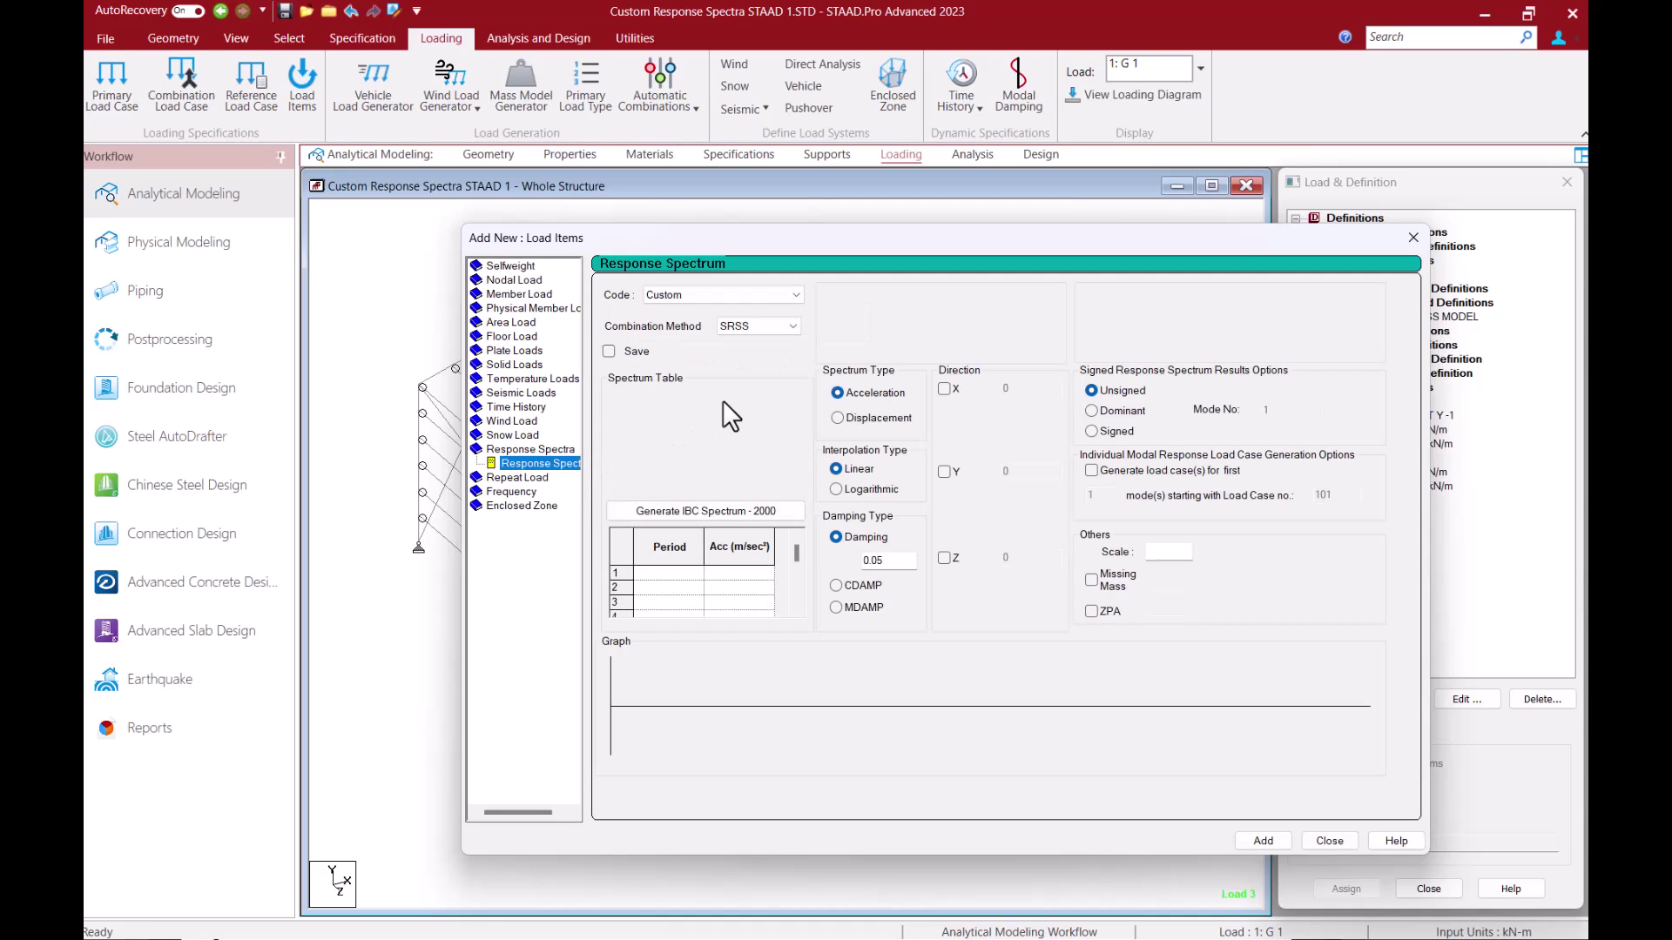
left_click(716, 294)
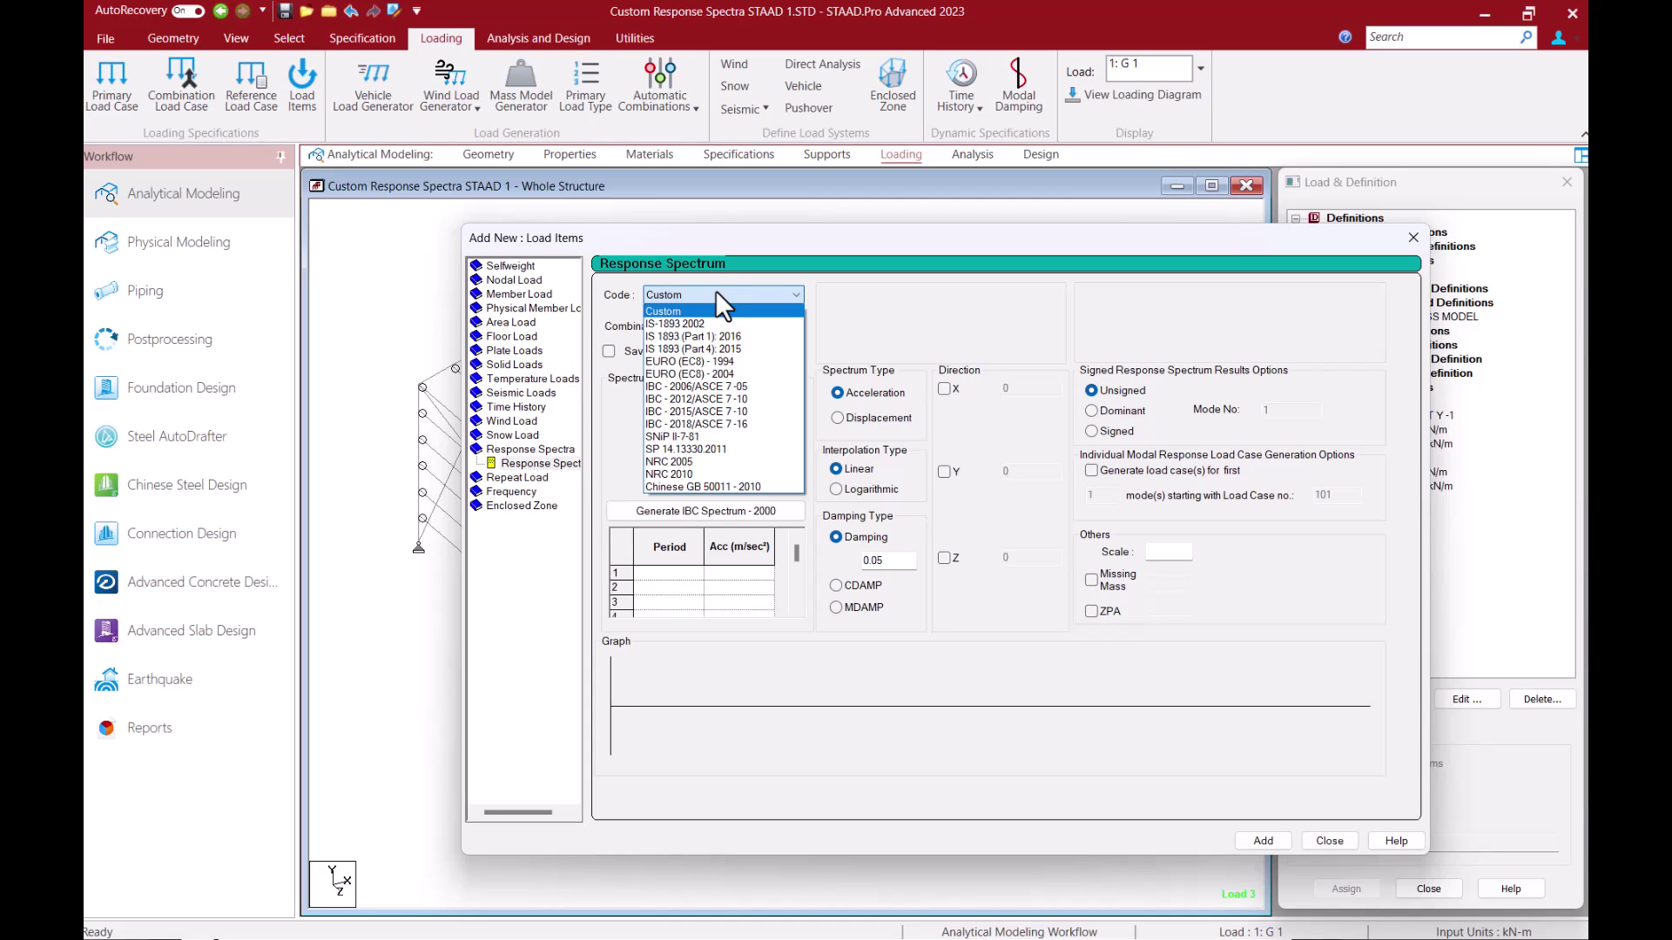
left_click(655, 310)
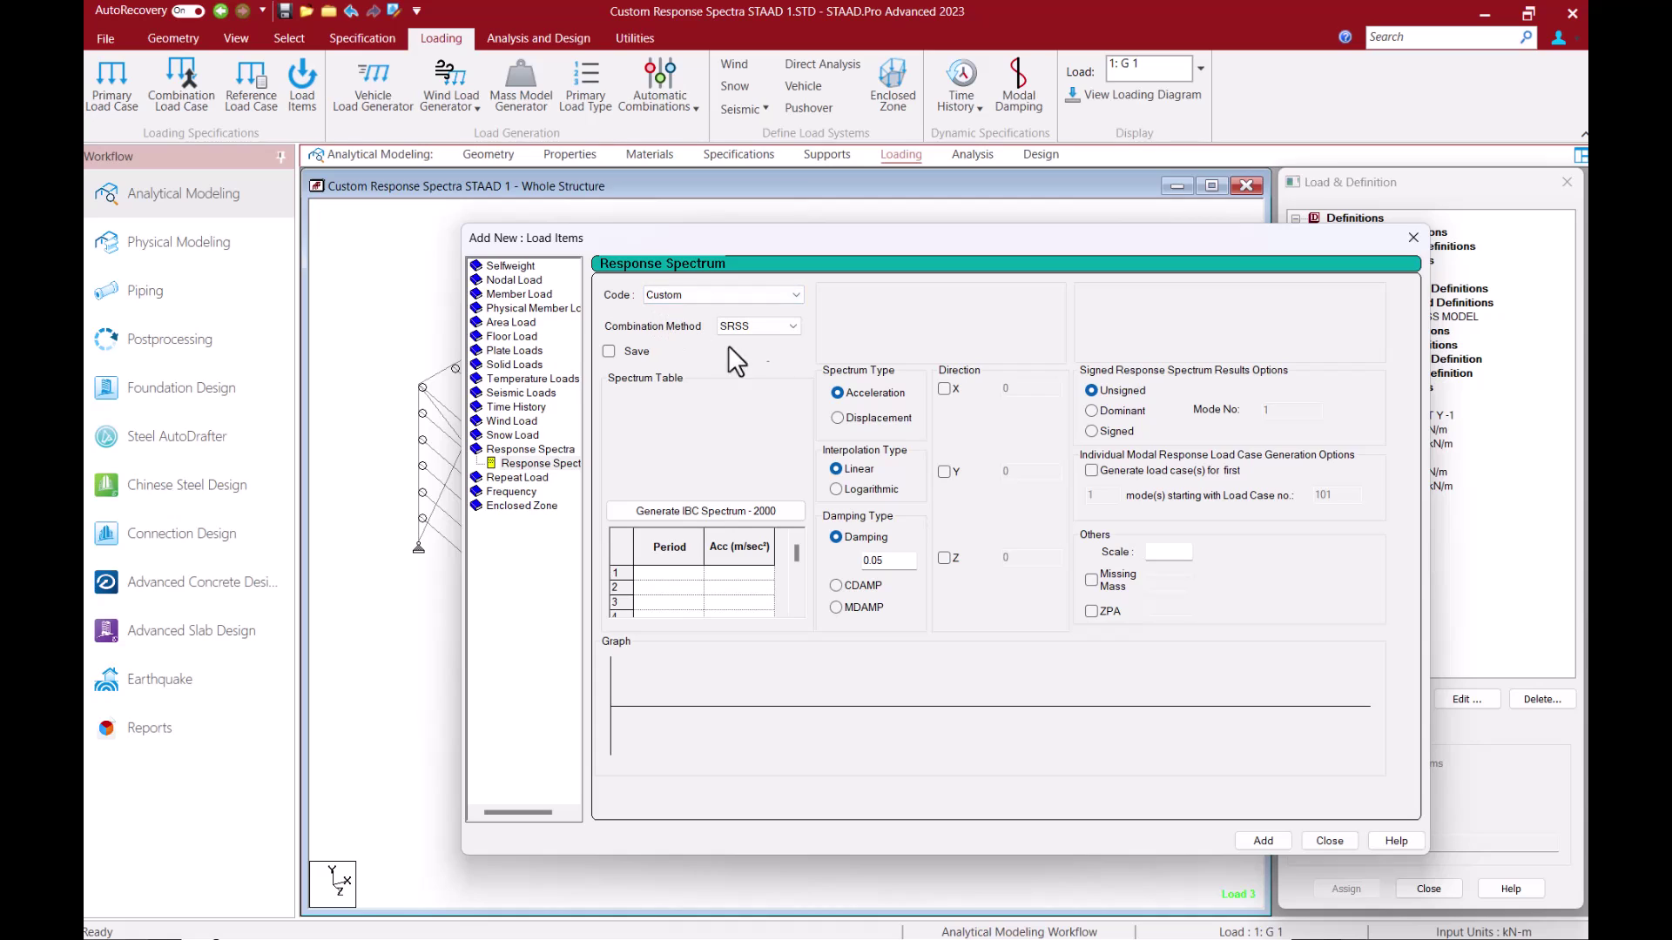
left_click(782, 329)
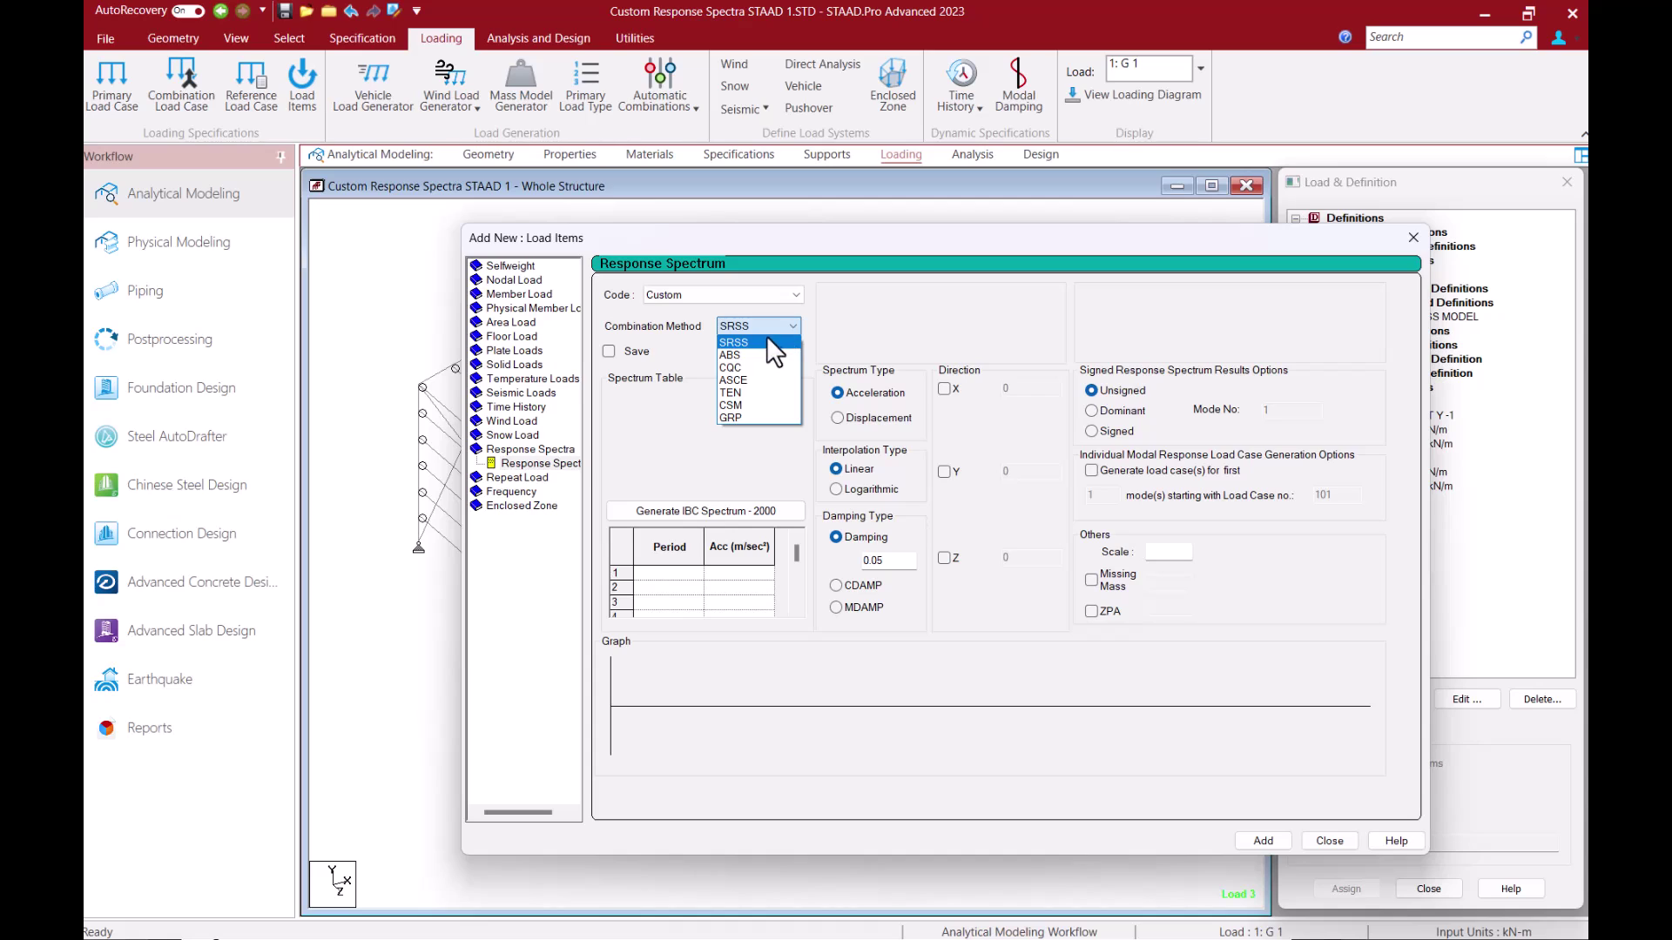
left_click(760, 342)
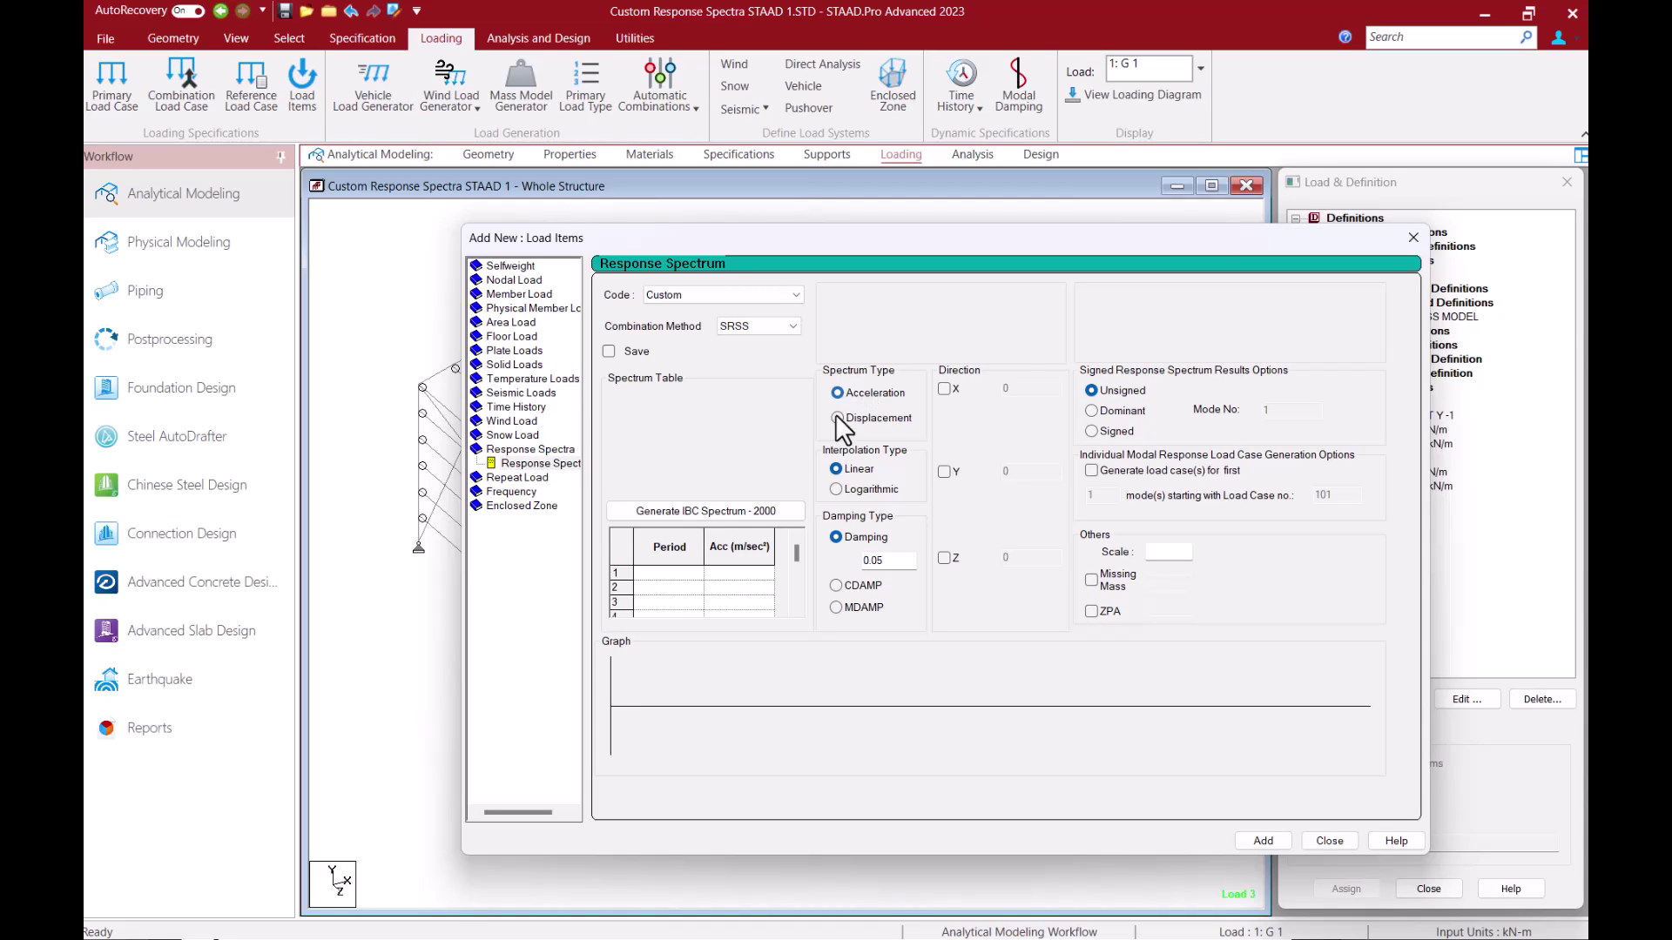
- Paste the copied period and acceleration values into the EQX spectrum table and check its first rows
left_click(678, 574)
key("ctrl+v")
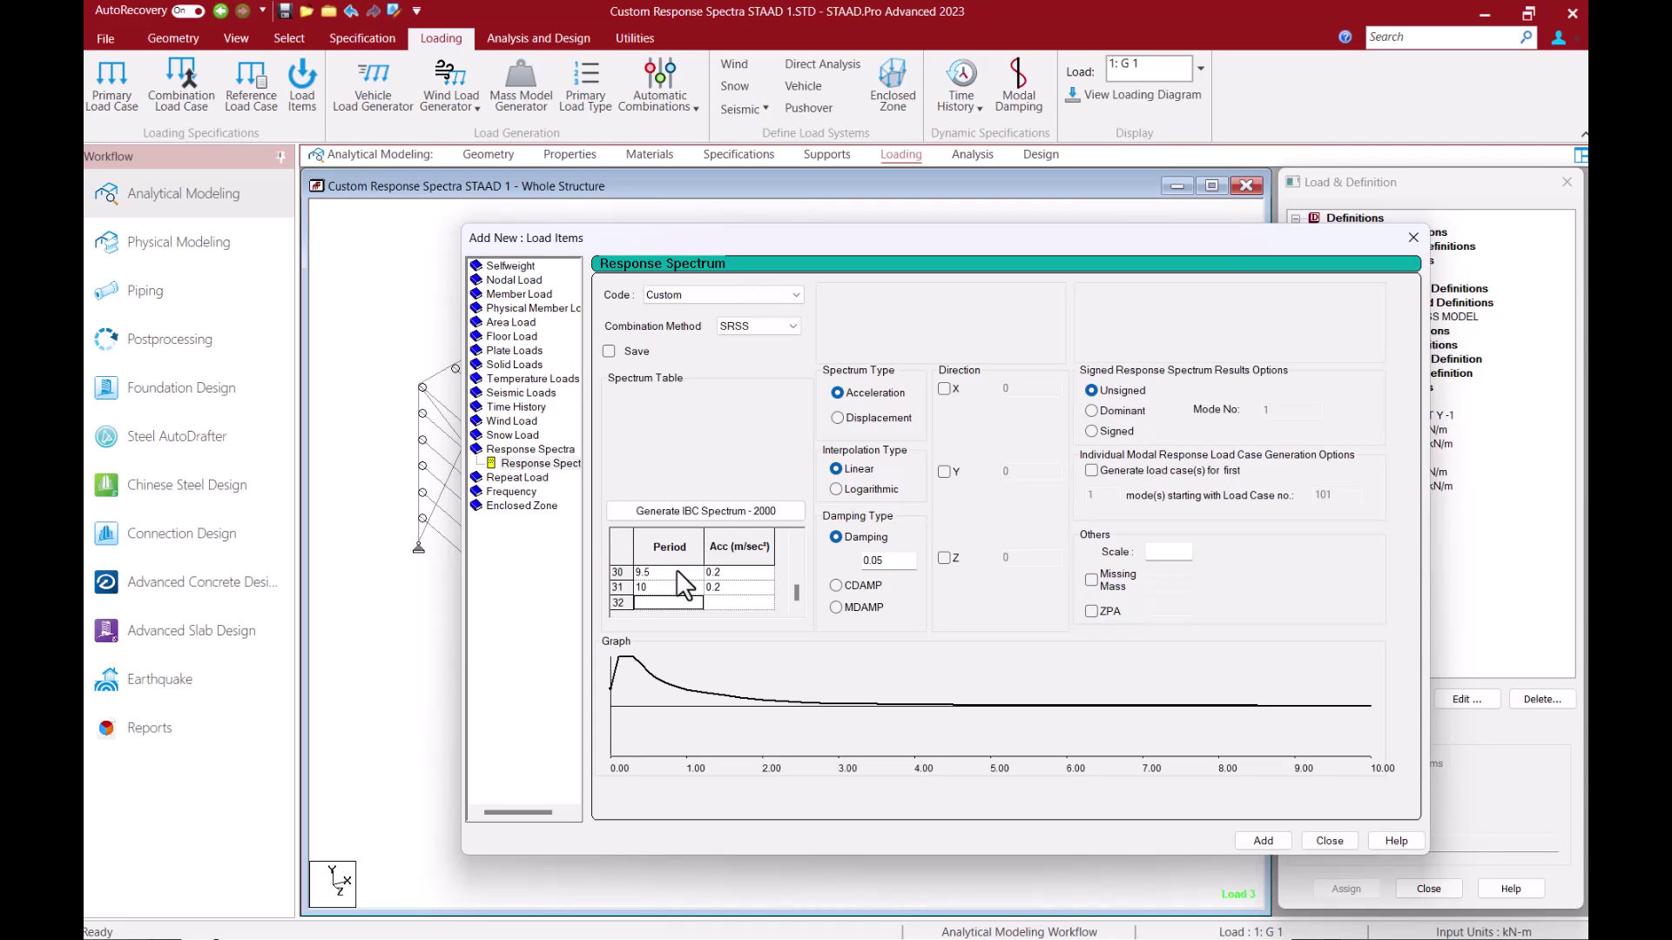
scroll(794, 578, "up", 10)
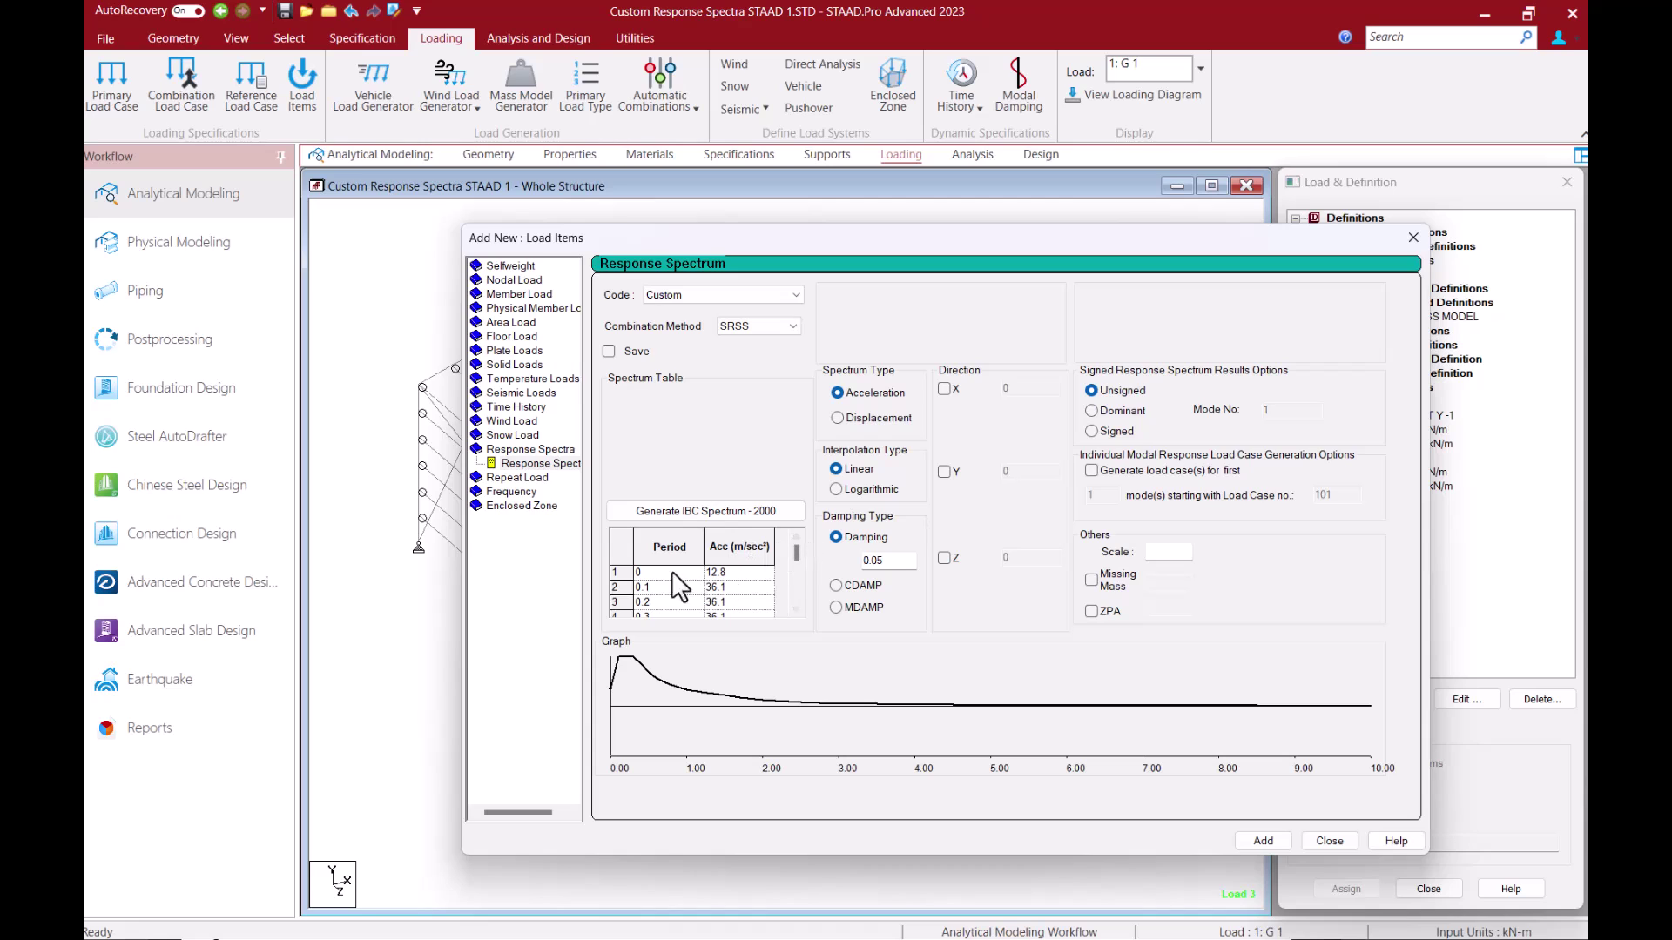
left_click(622, 572)
left_click(623, 587)
left_click(624, 602)
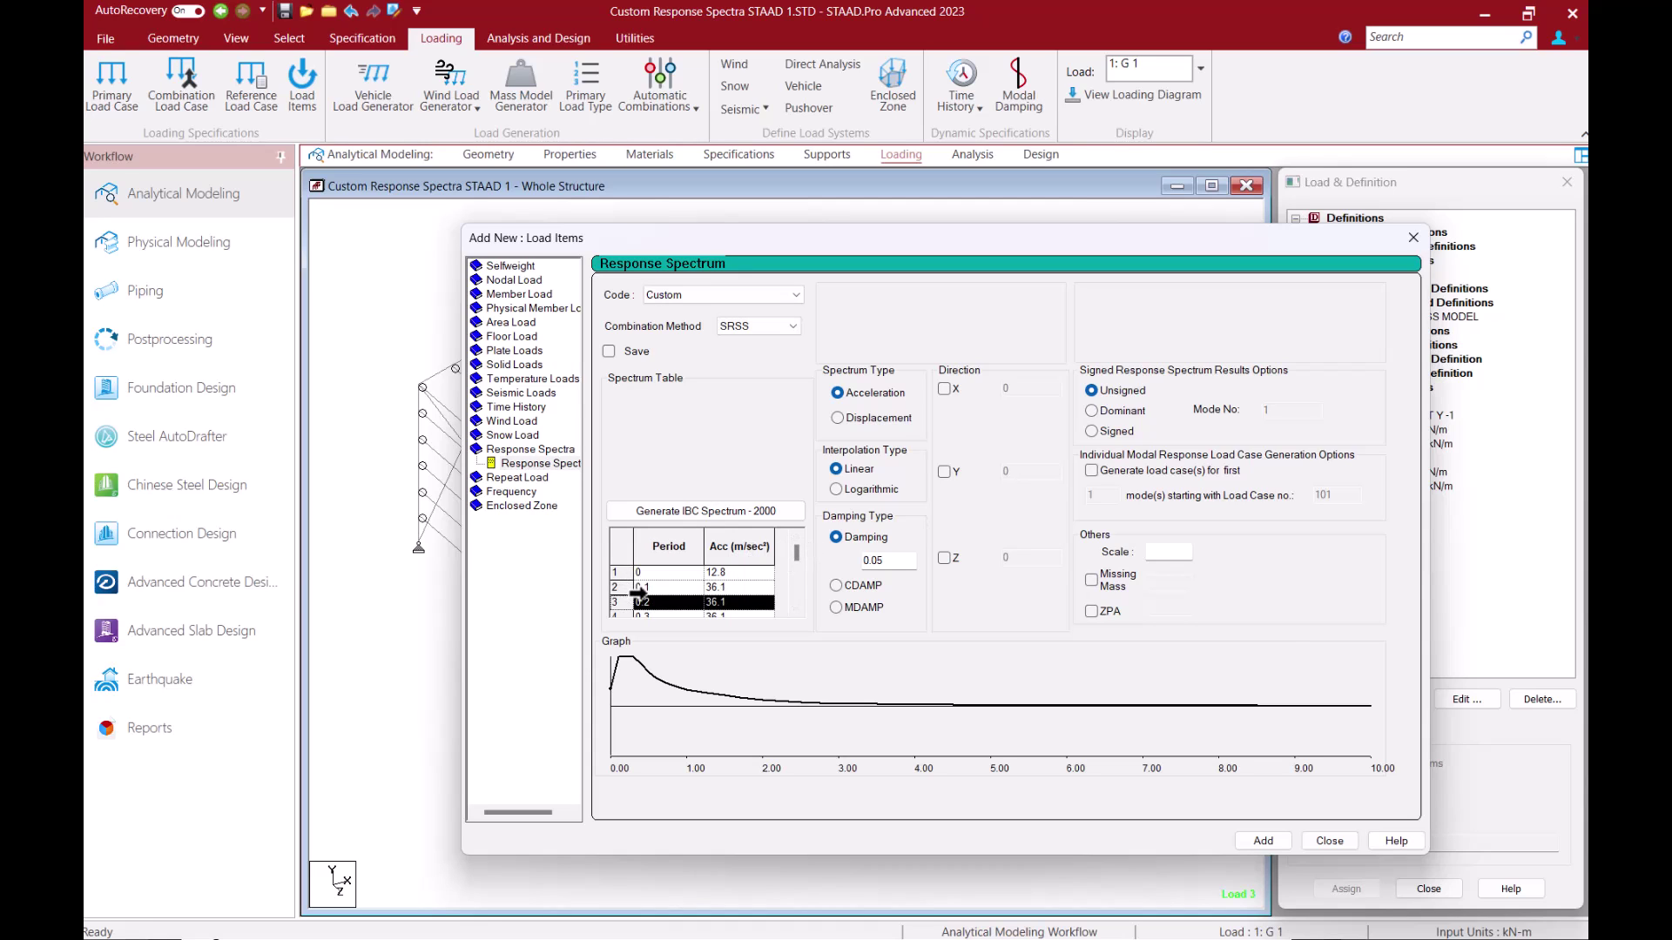
left_click(638, 573)
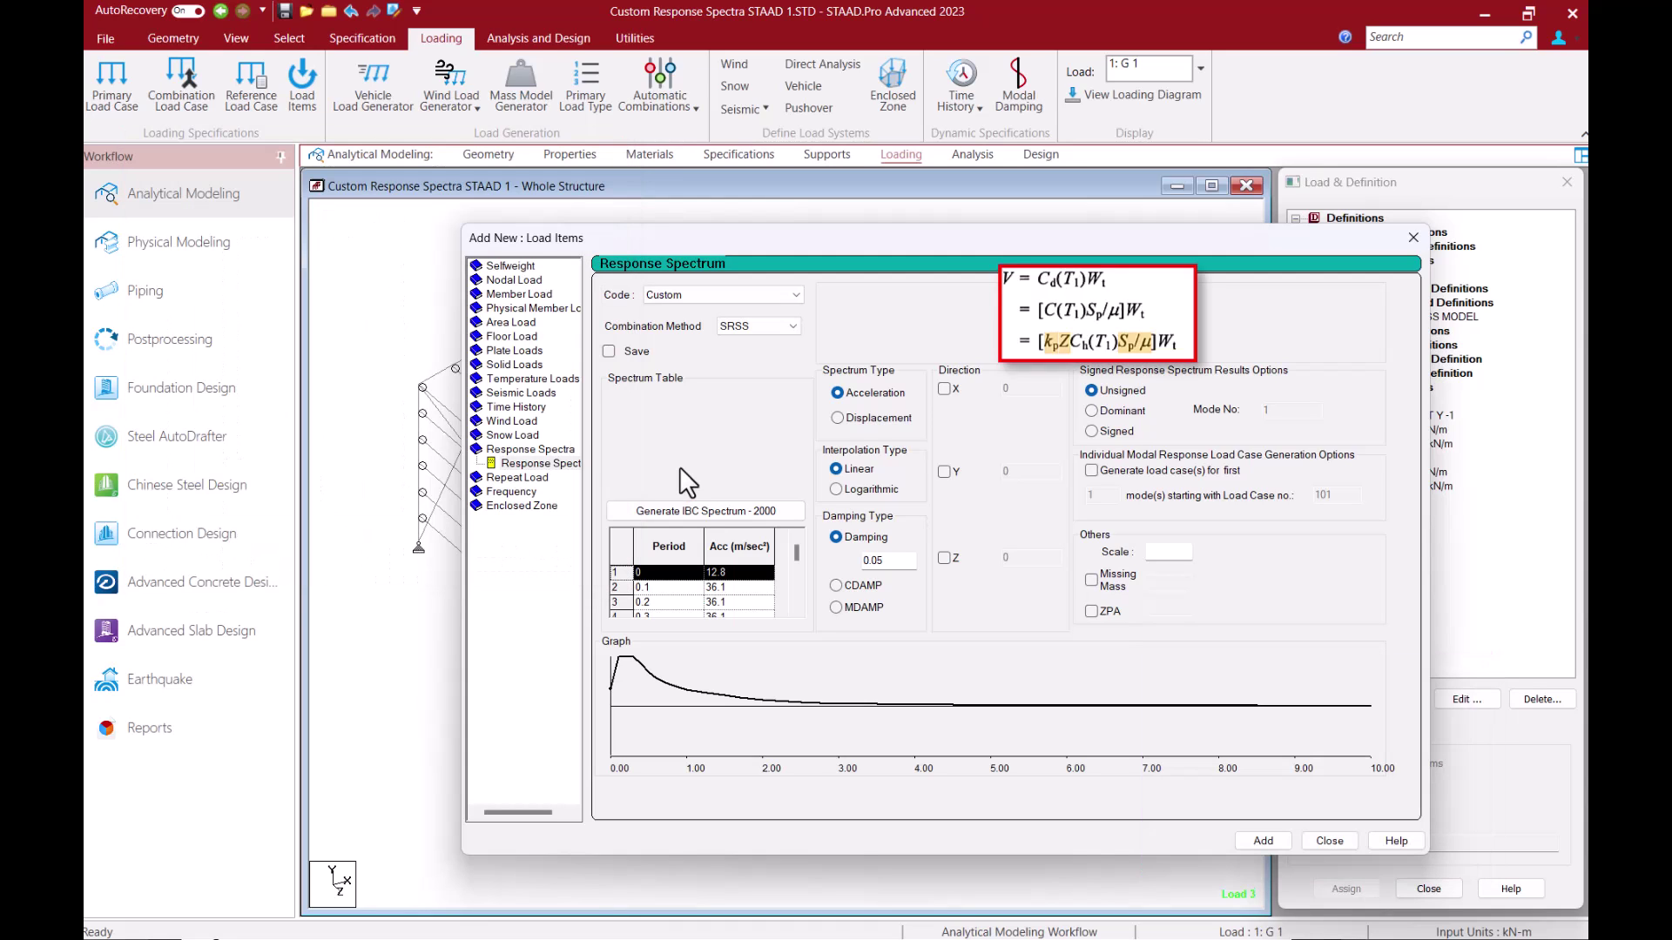
- Enable the X direction with a factor of 0.0136 and add the response spectrum to load case EQX
left_click(944, 388)
double_click(996, 385)
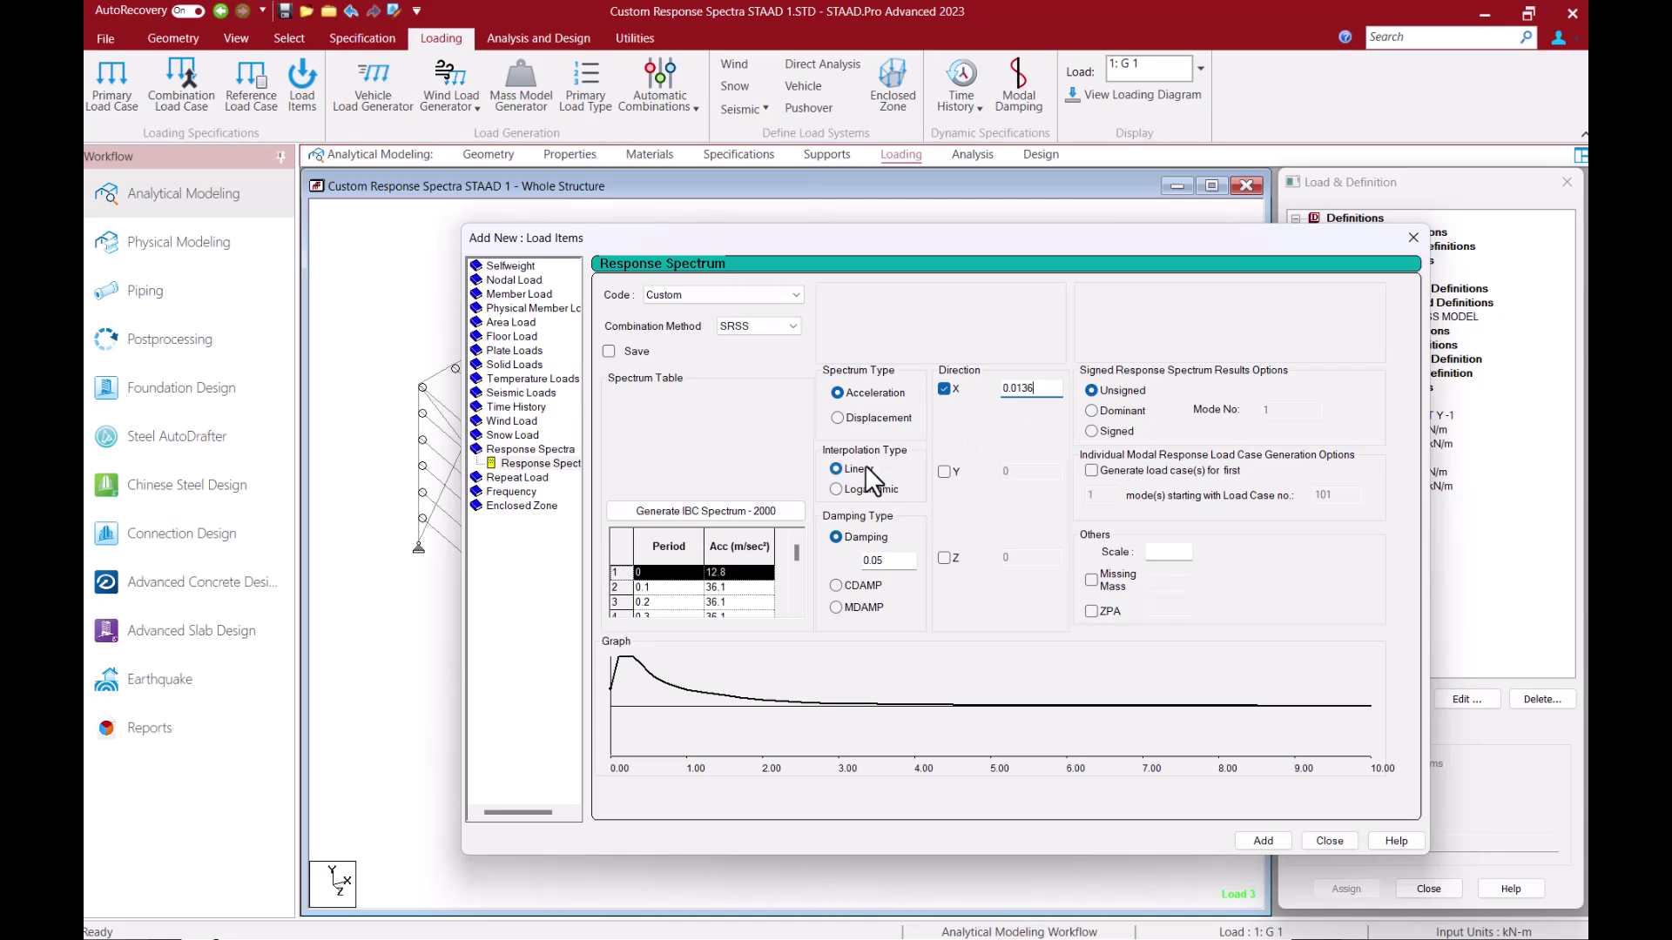
key("Tab")
left_click(1177, 551)
left_click(1264, 841)
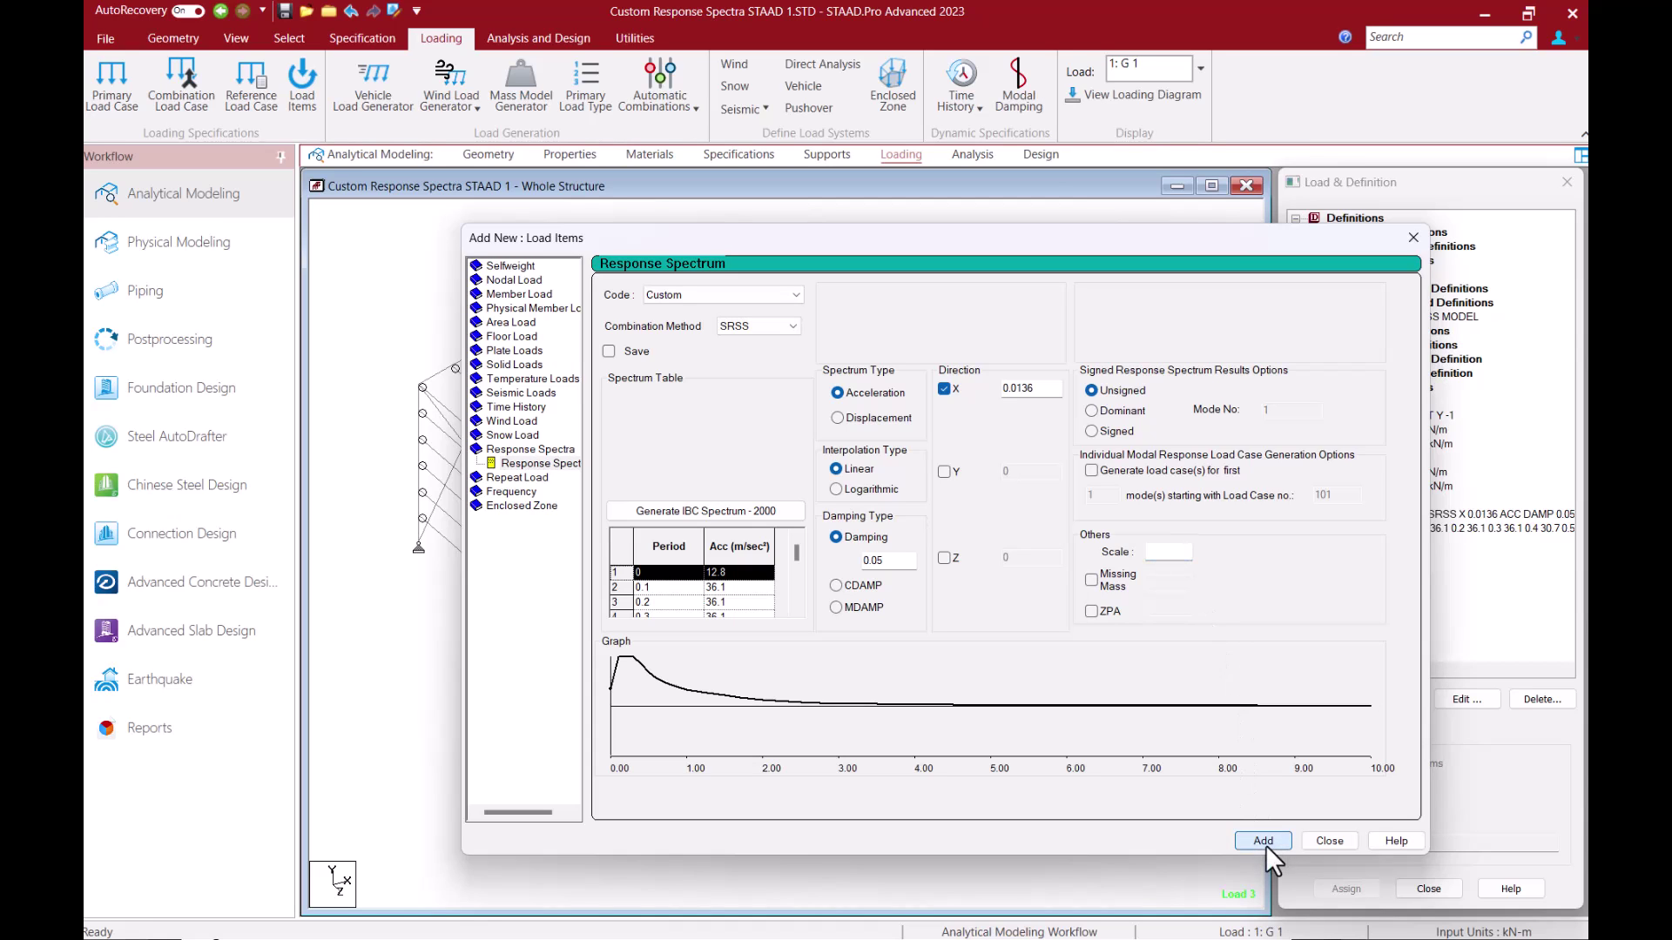
left_click(1414, 239)
- Start a Custom SRSS response spectrum item in load case EQZ and paste the same period and acceleration table
left_click(1364, 541)
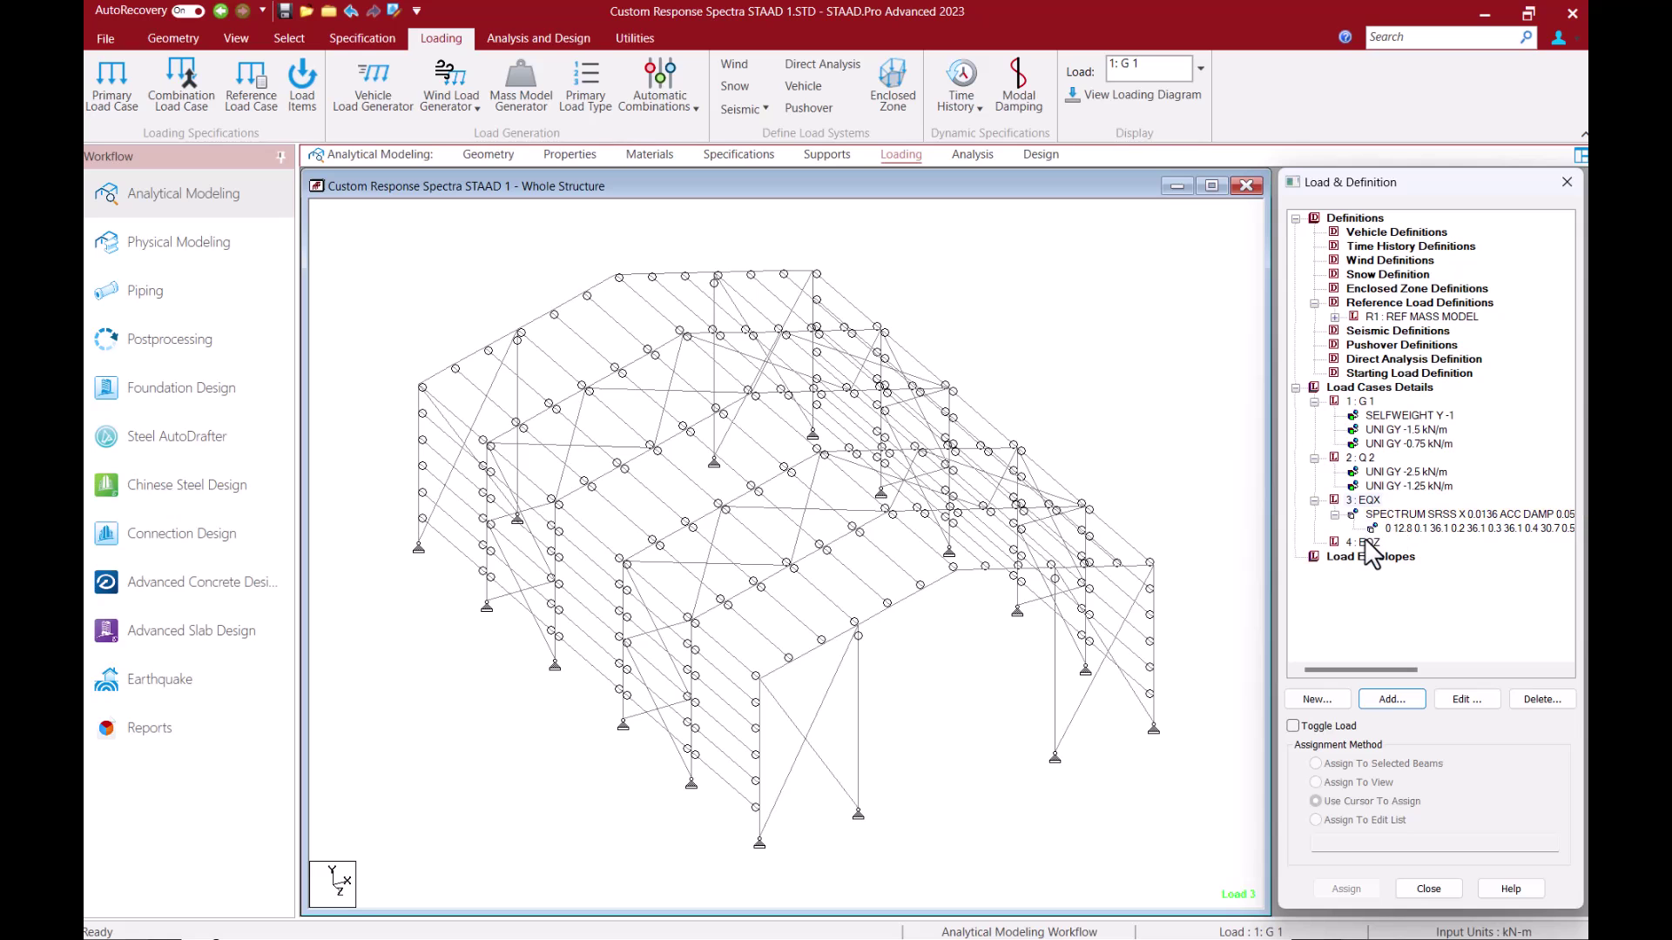
left_click(1367, 694)
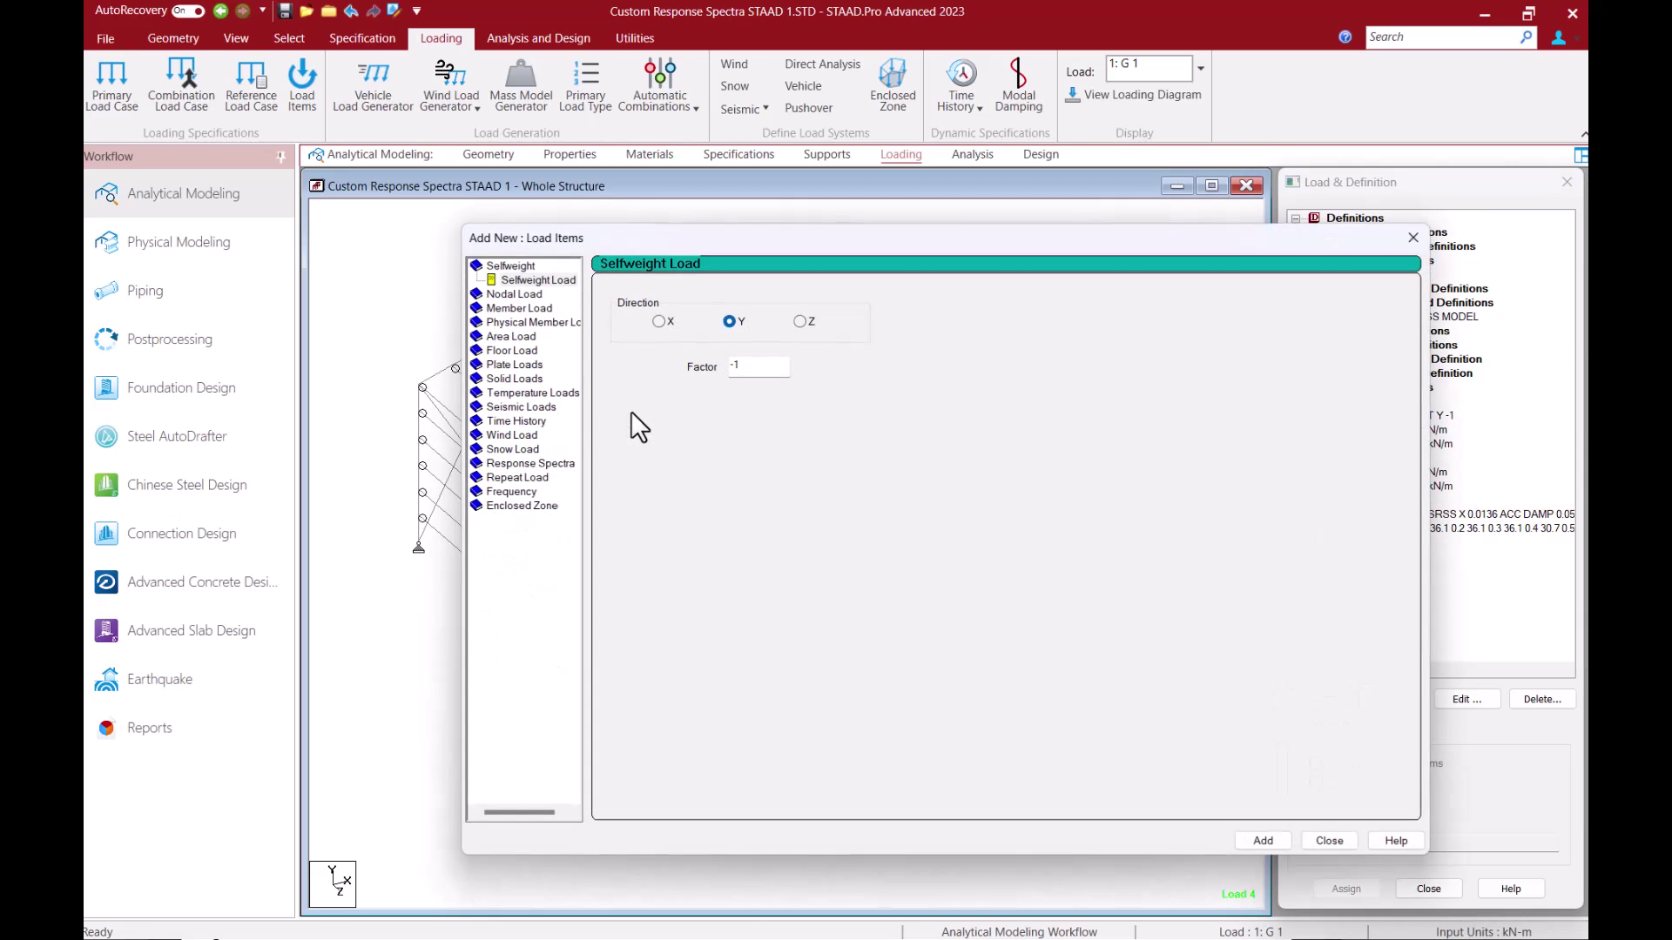
left_click(551, 463)
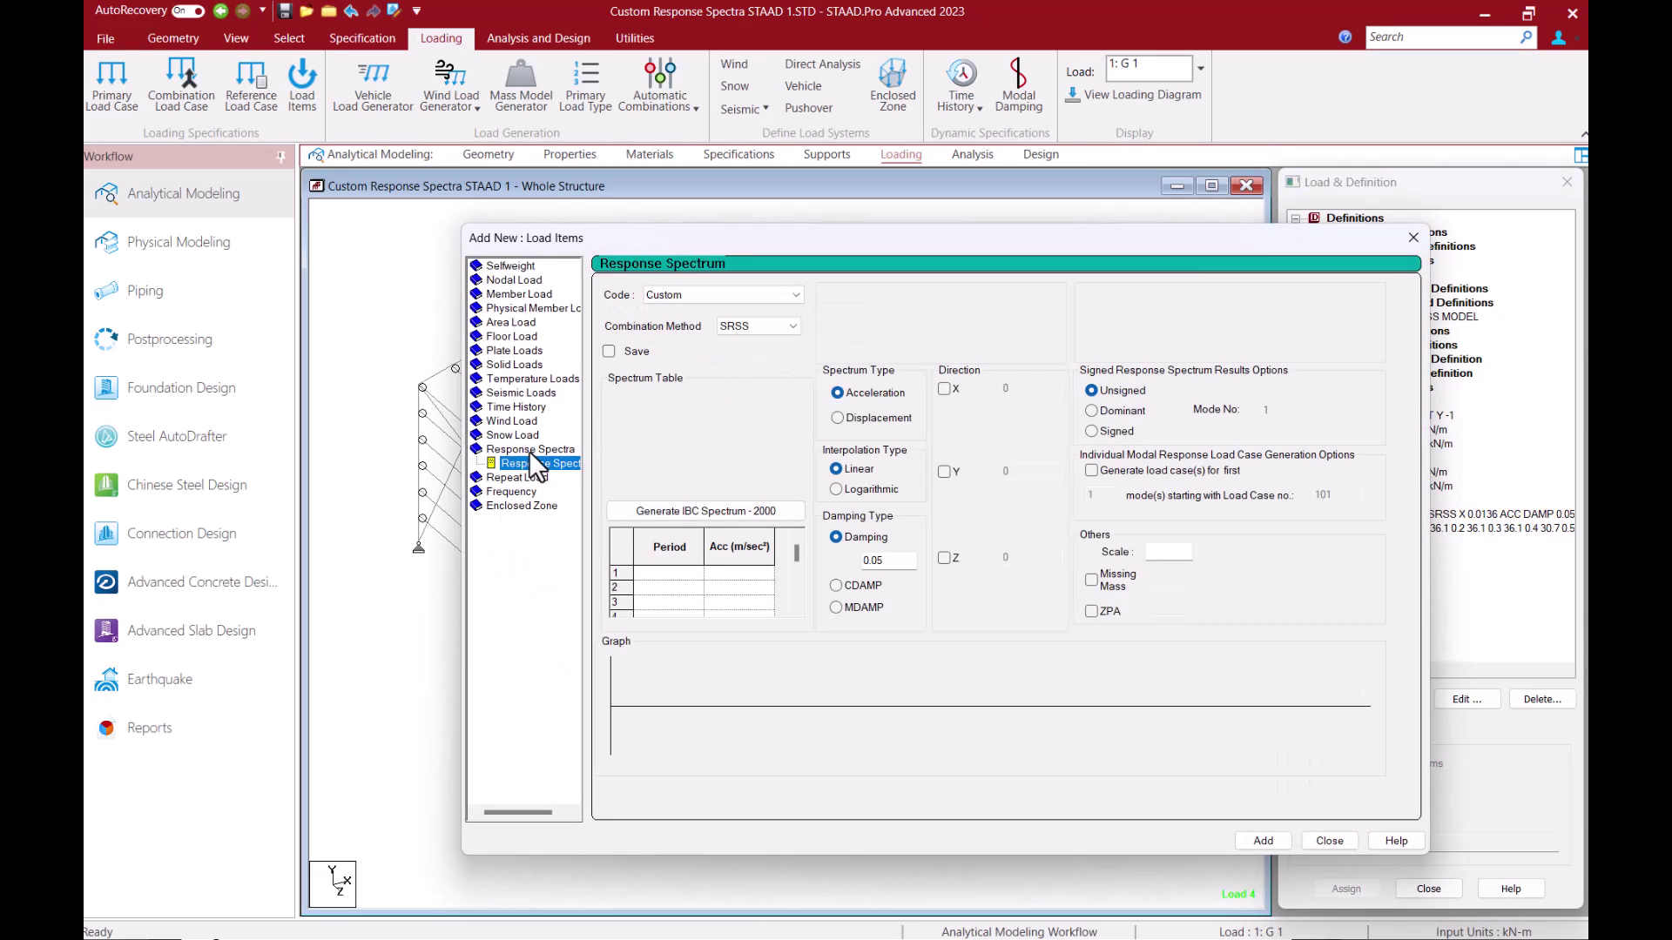
left_click(657, 575)
key("ctrl+v")
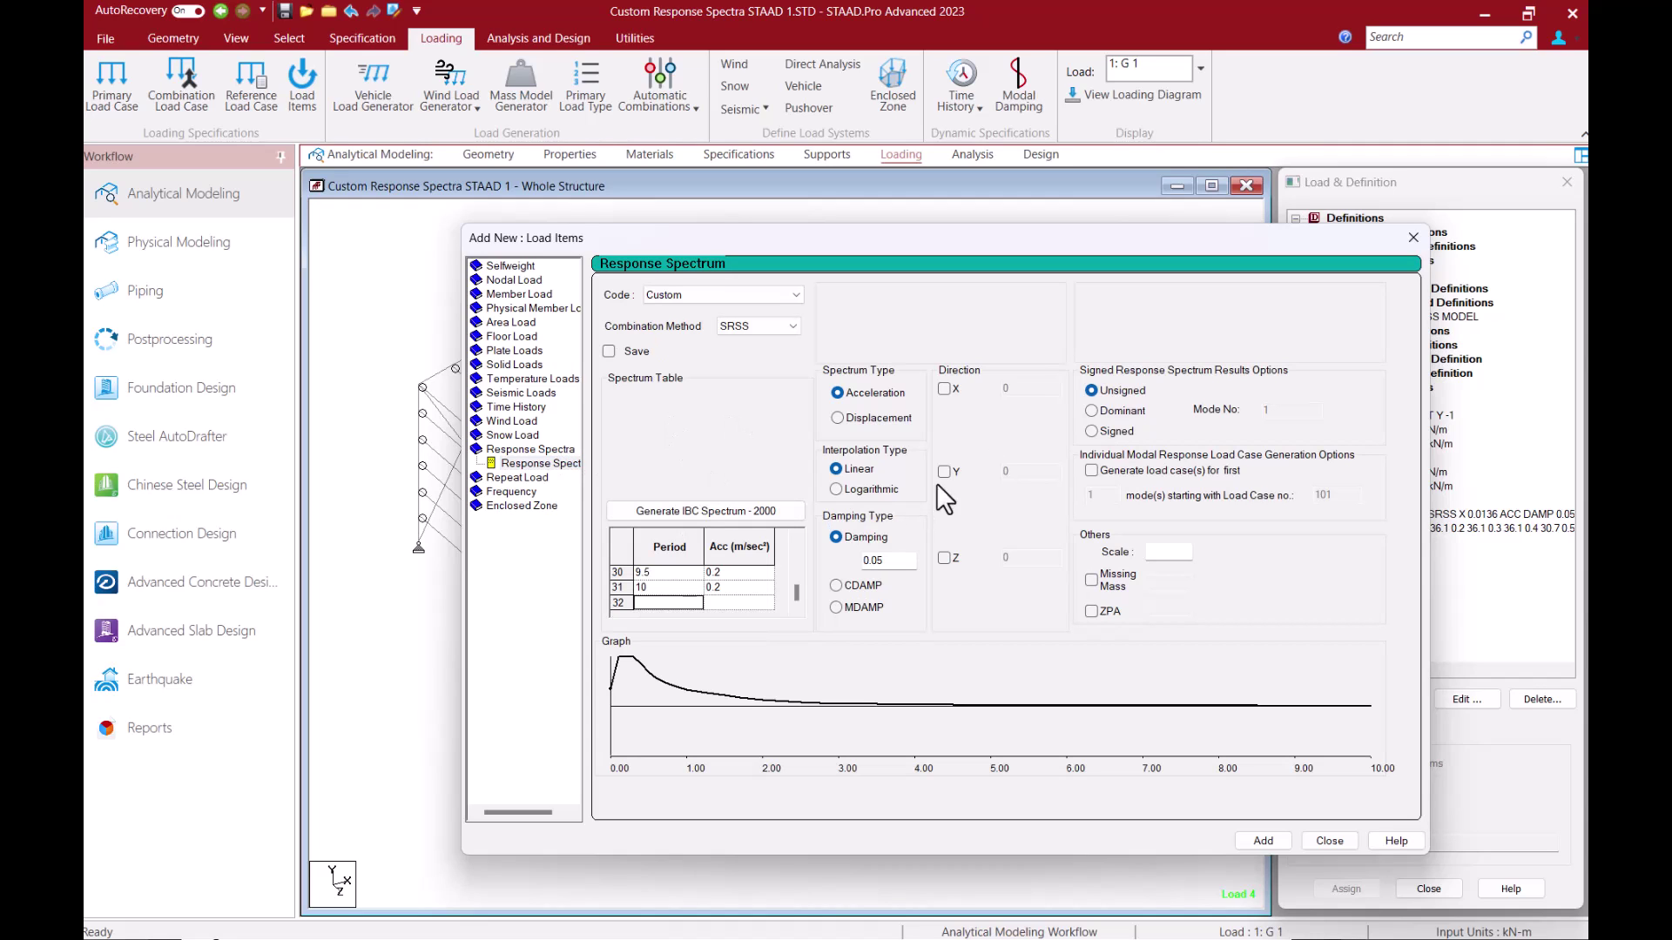
- Enable the Z direction with a factor of 0.0136 and add the response spectrum to load case EQZ
left_click(944, 557)
type("0.0136")
left_click(1260, 839)
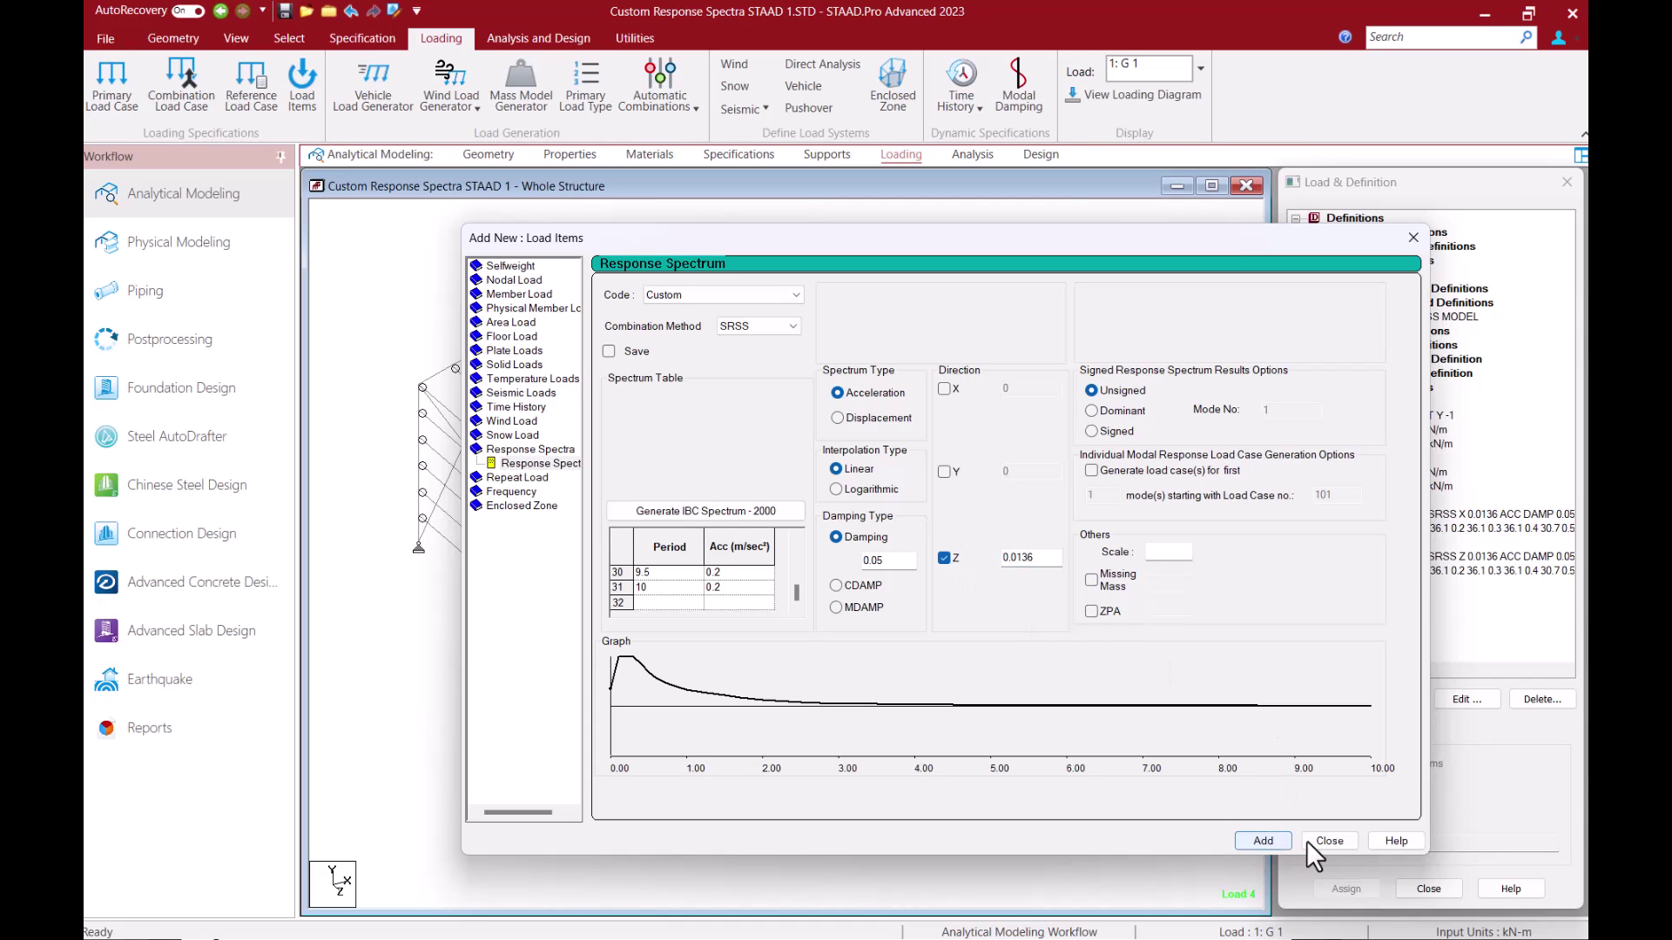
left_click(1330, 841)
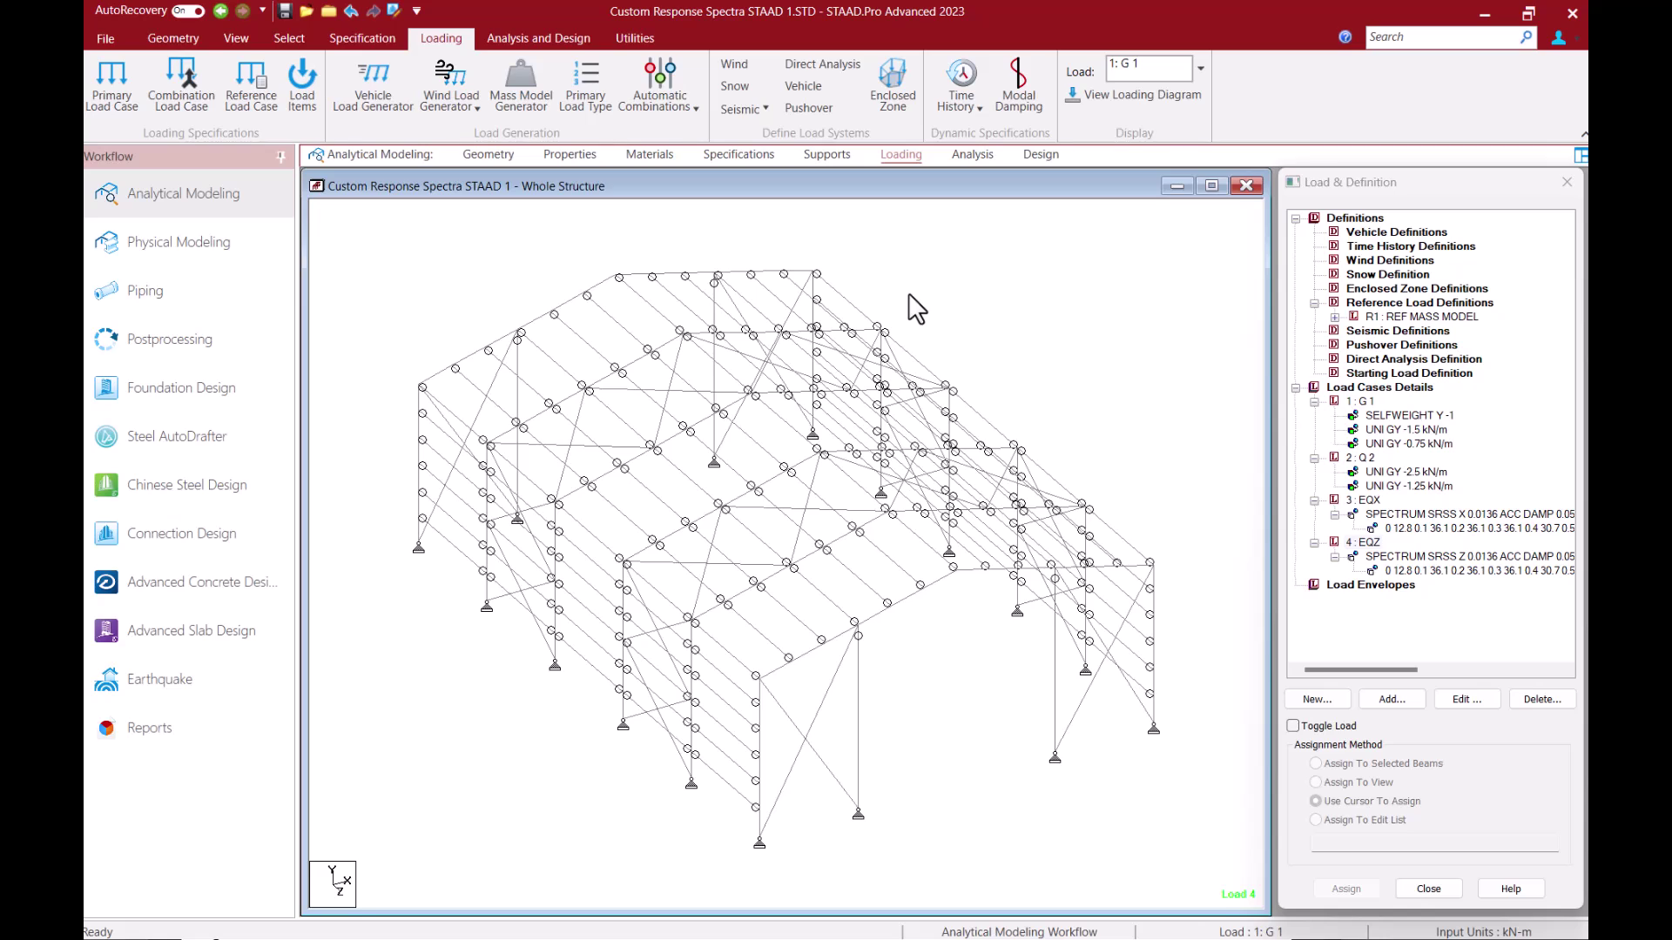
- Add a Cut Off Mode Shape command with a maximum of 12 mode shapes
left_click(575, 41)
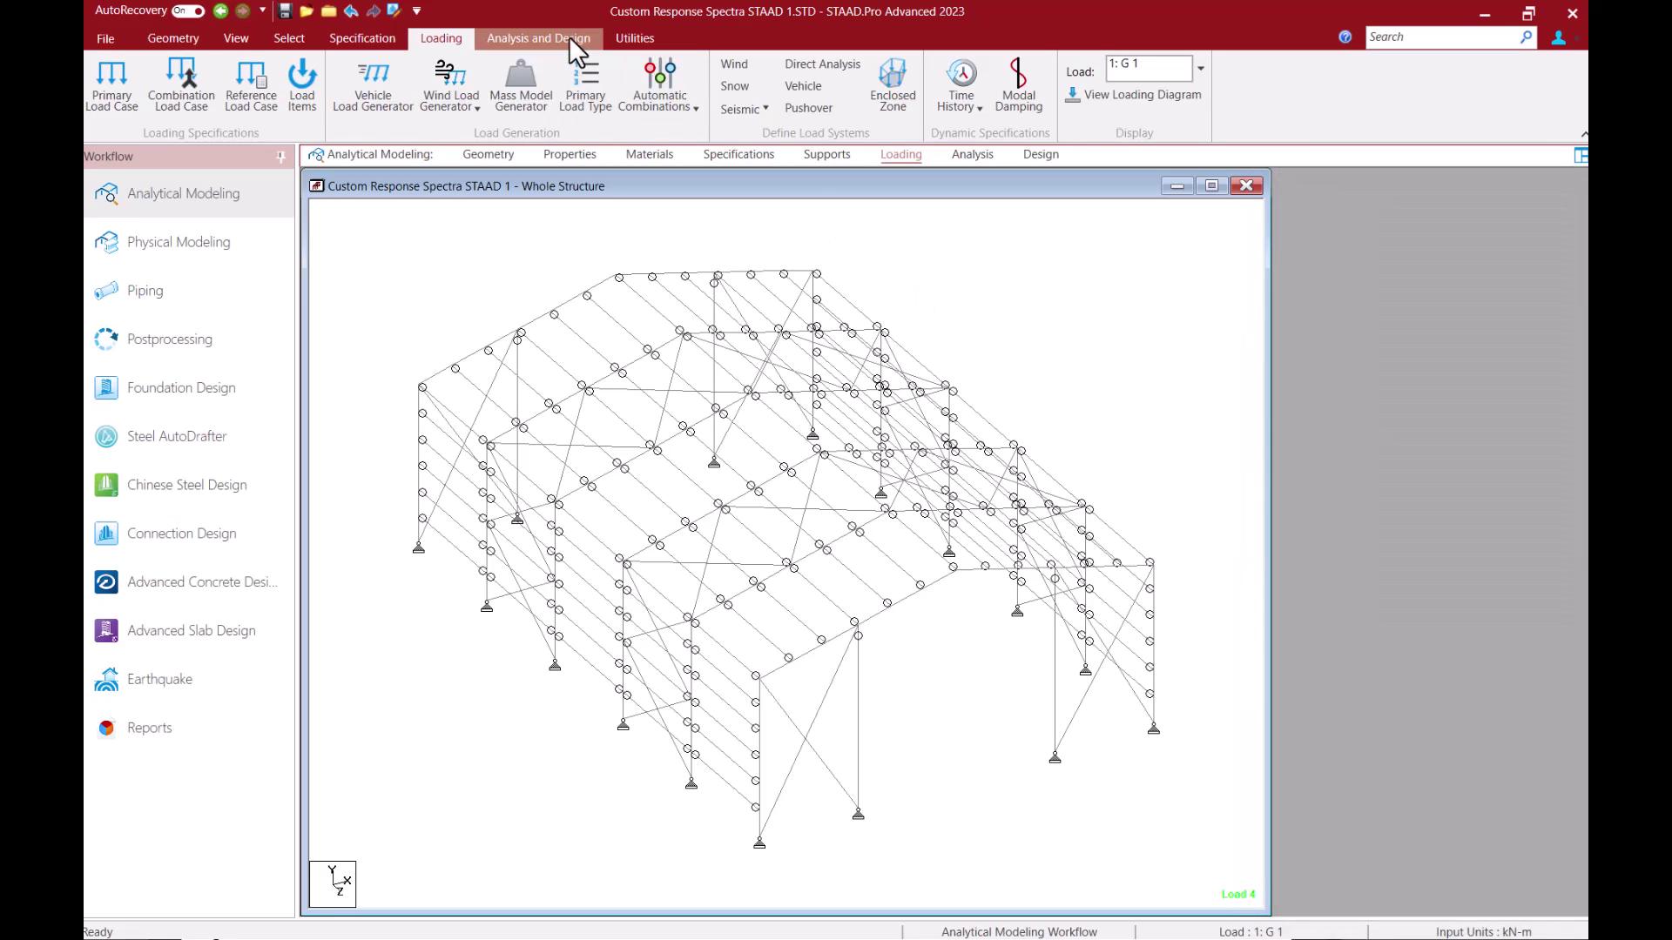
left_click(234, 109)
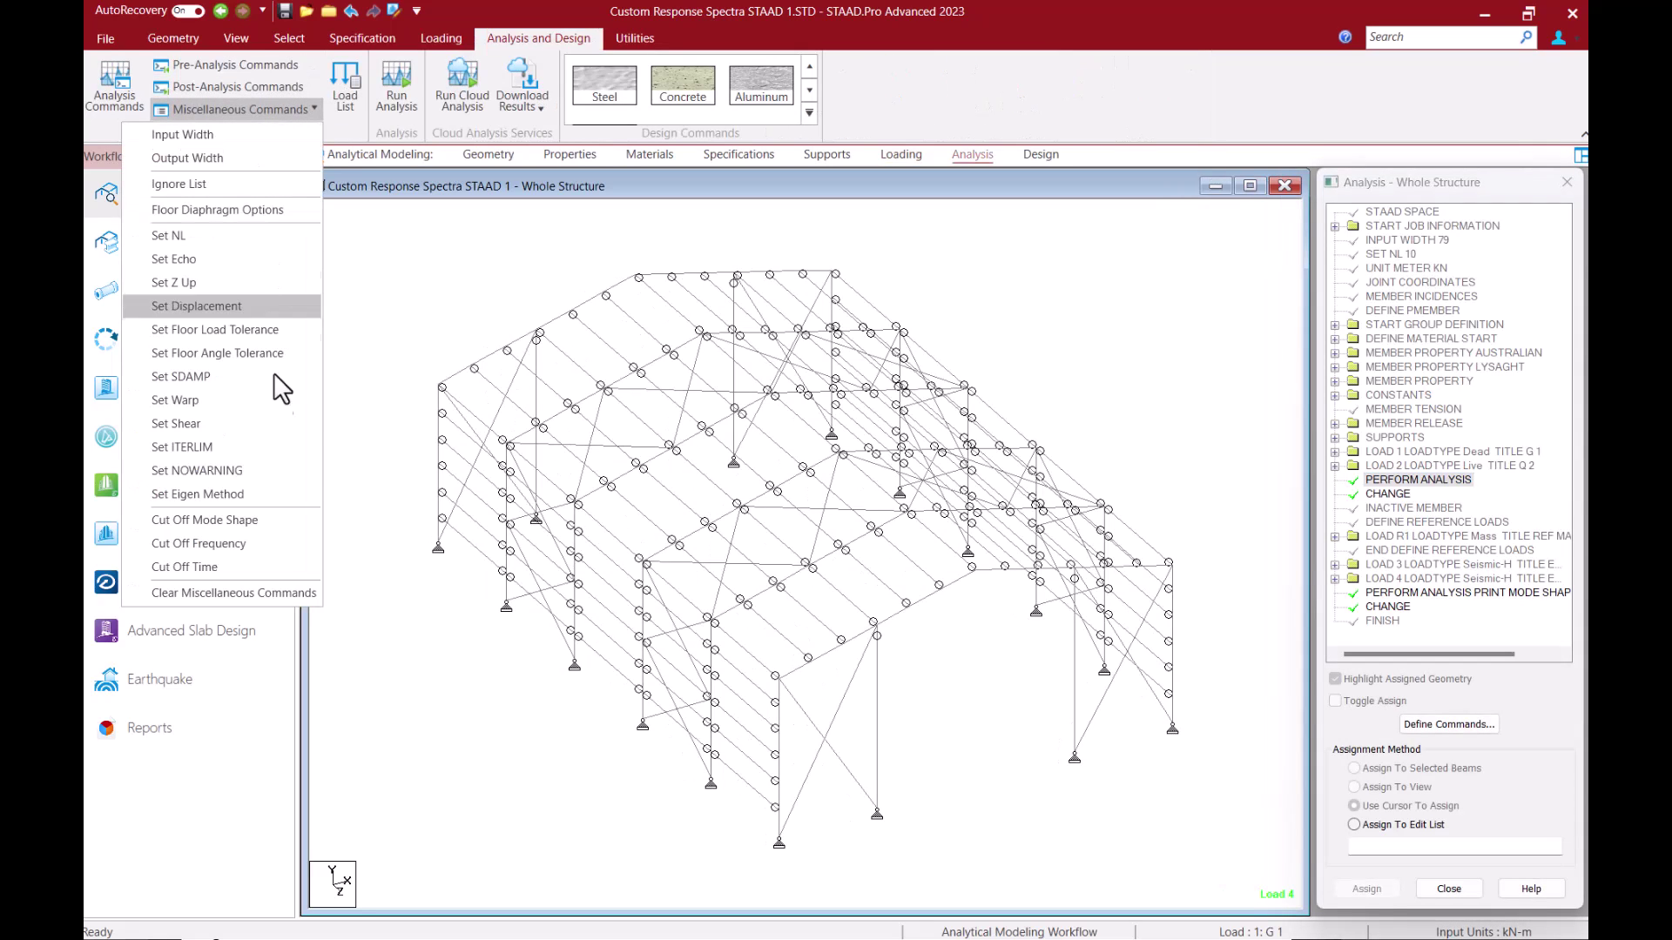
left_click(301, 519)
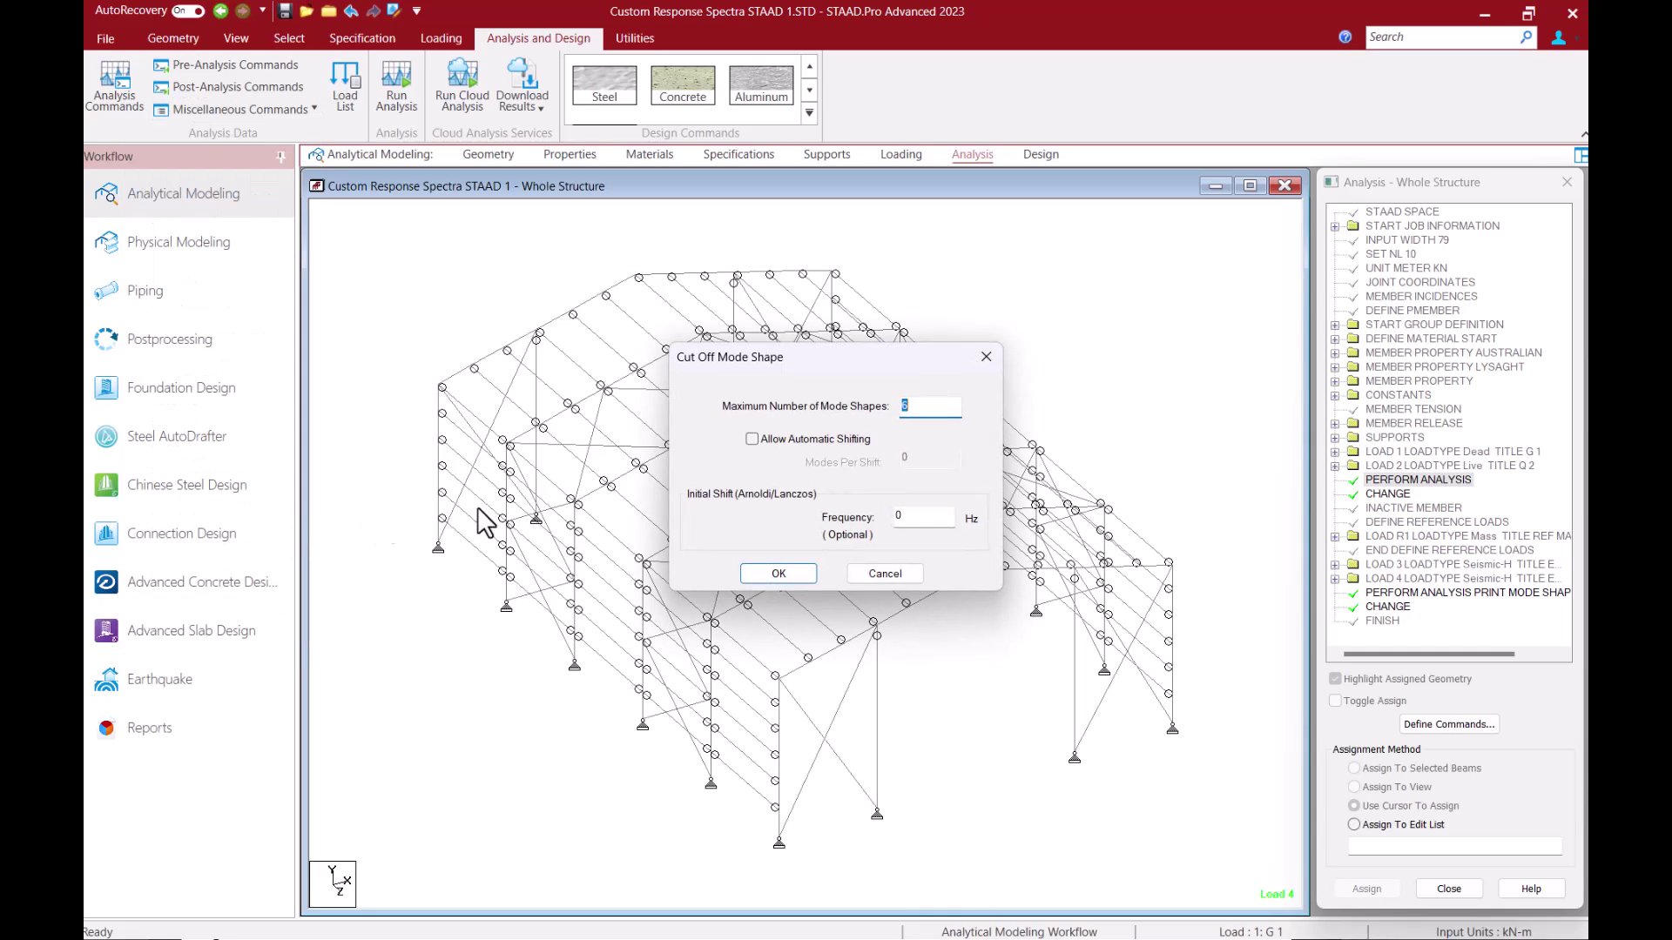
type("12")
left_click(785, 578)
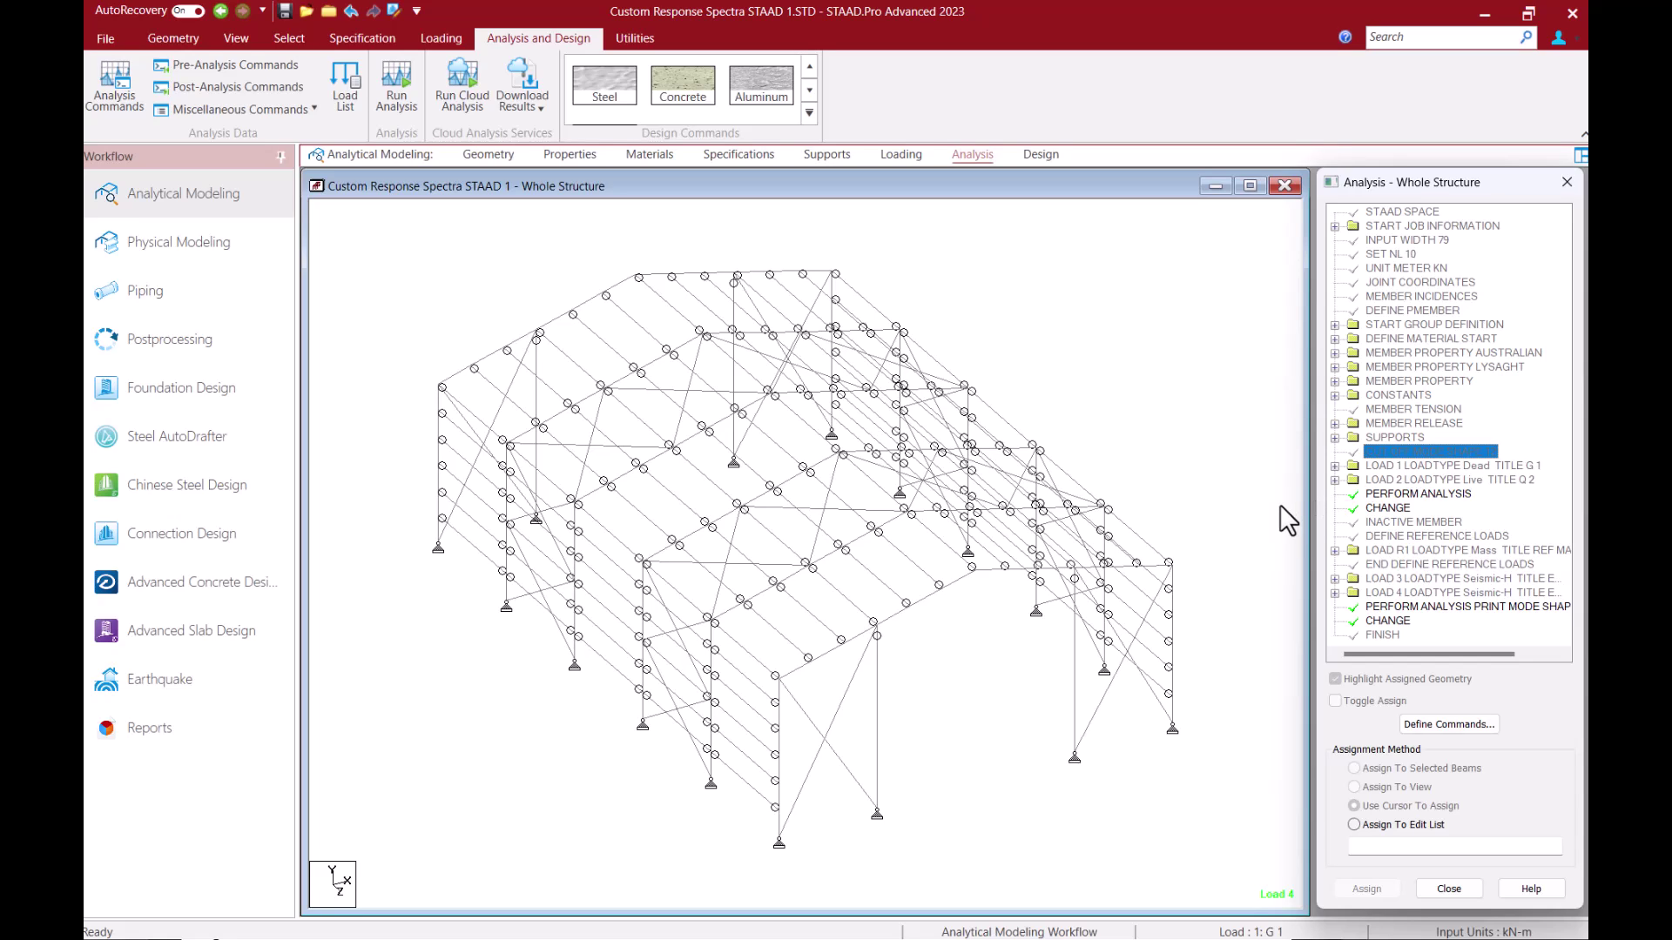
- Review the order of the Perform Analysis, Change and Inactive Member commands around the static and seismic load cases
left_click(1390, 494)
left_click(1391, 507)
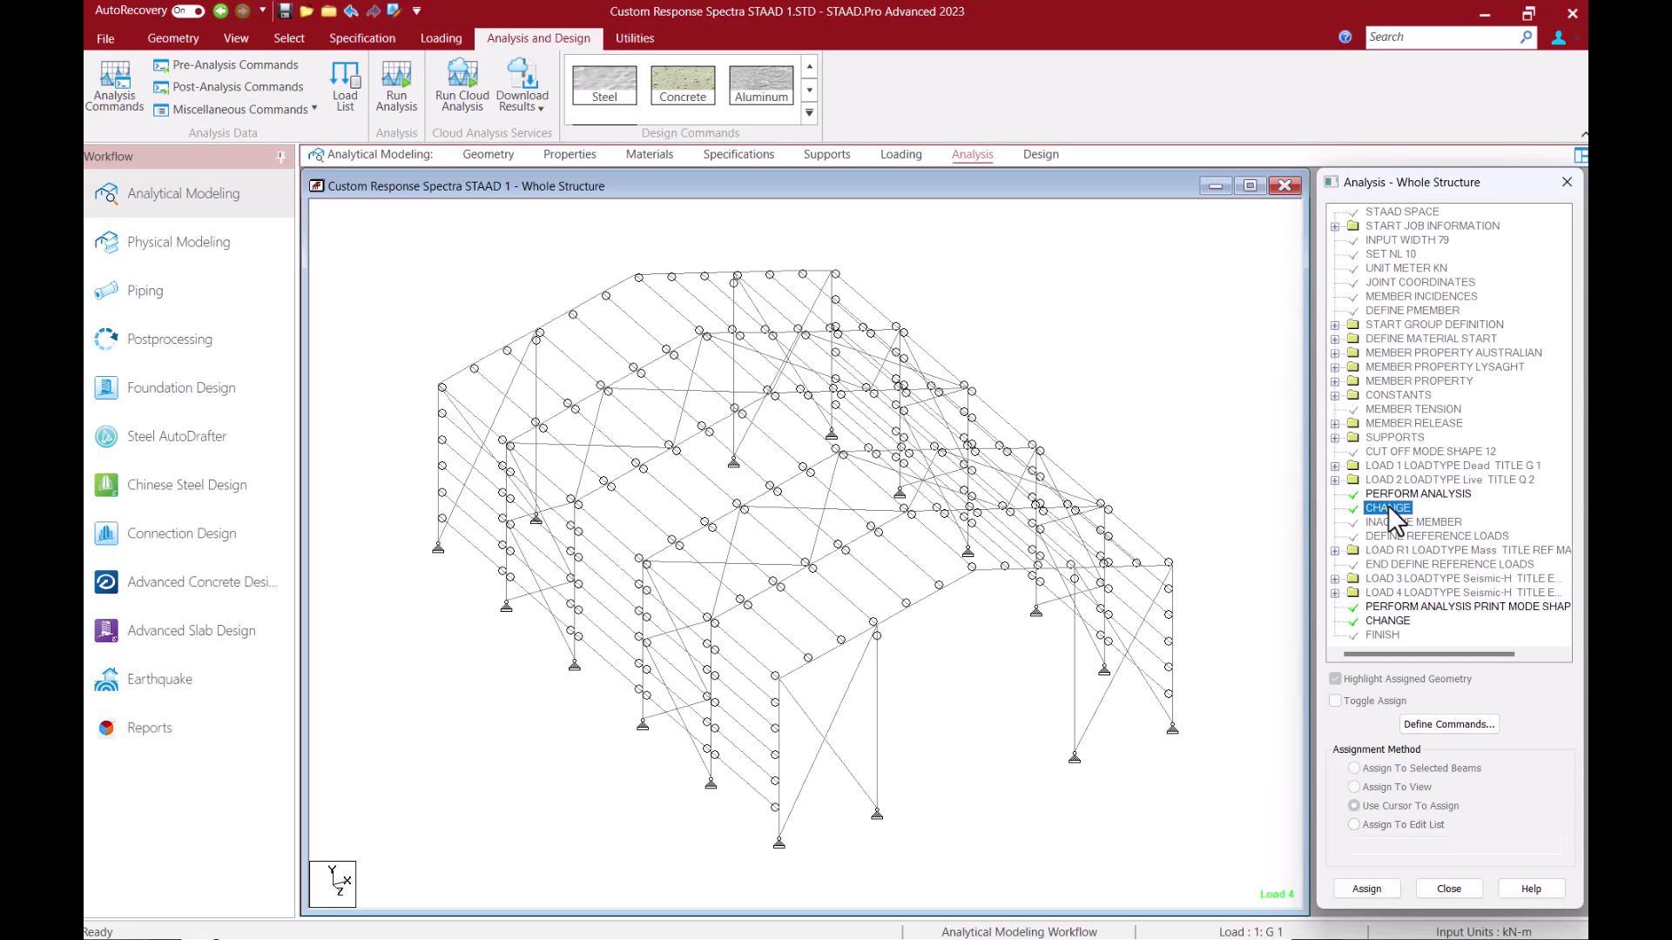
left_click(1388, 523)
left_click(1382, 606)
left_click(1383, 620)
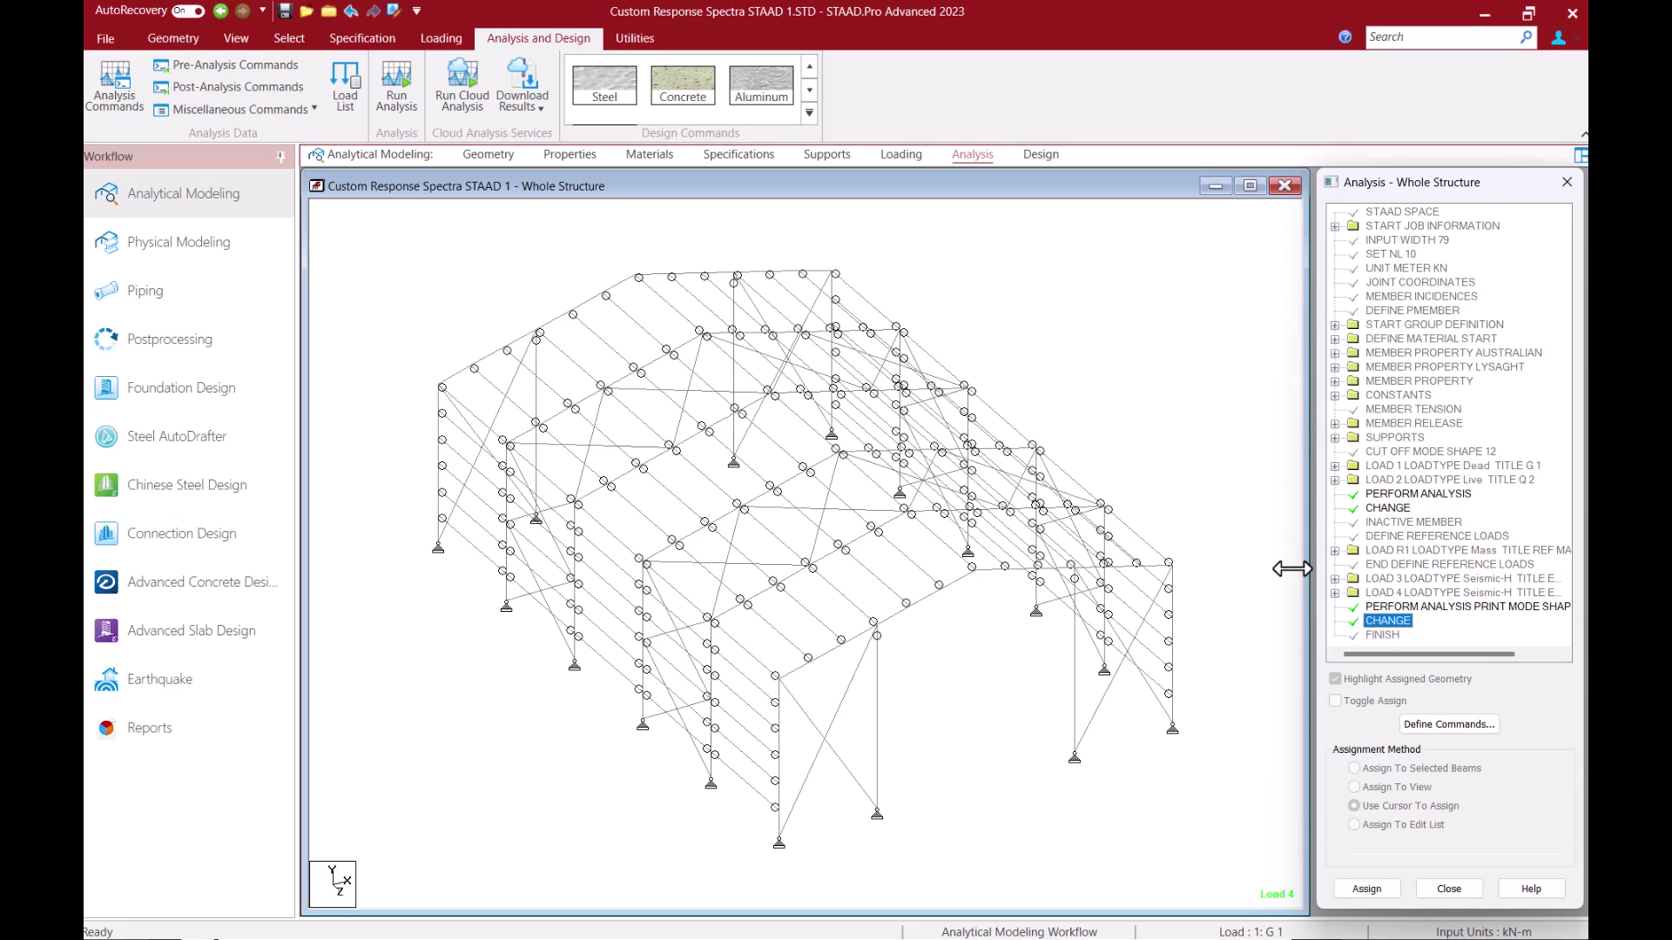
left_click(1440, 495)
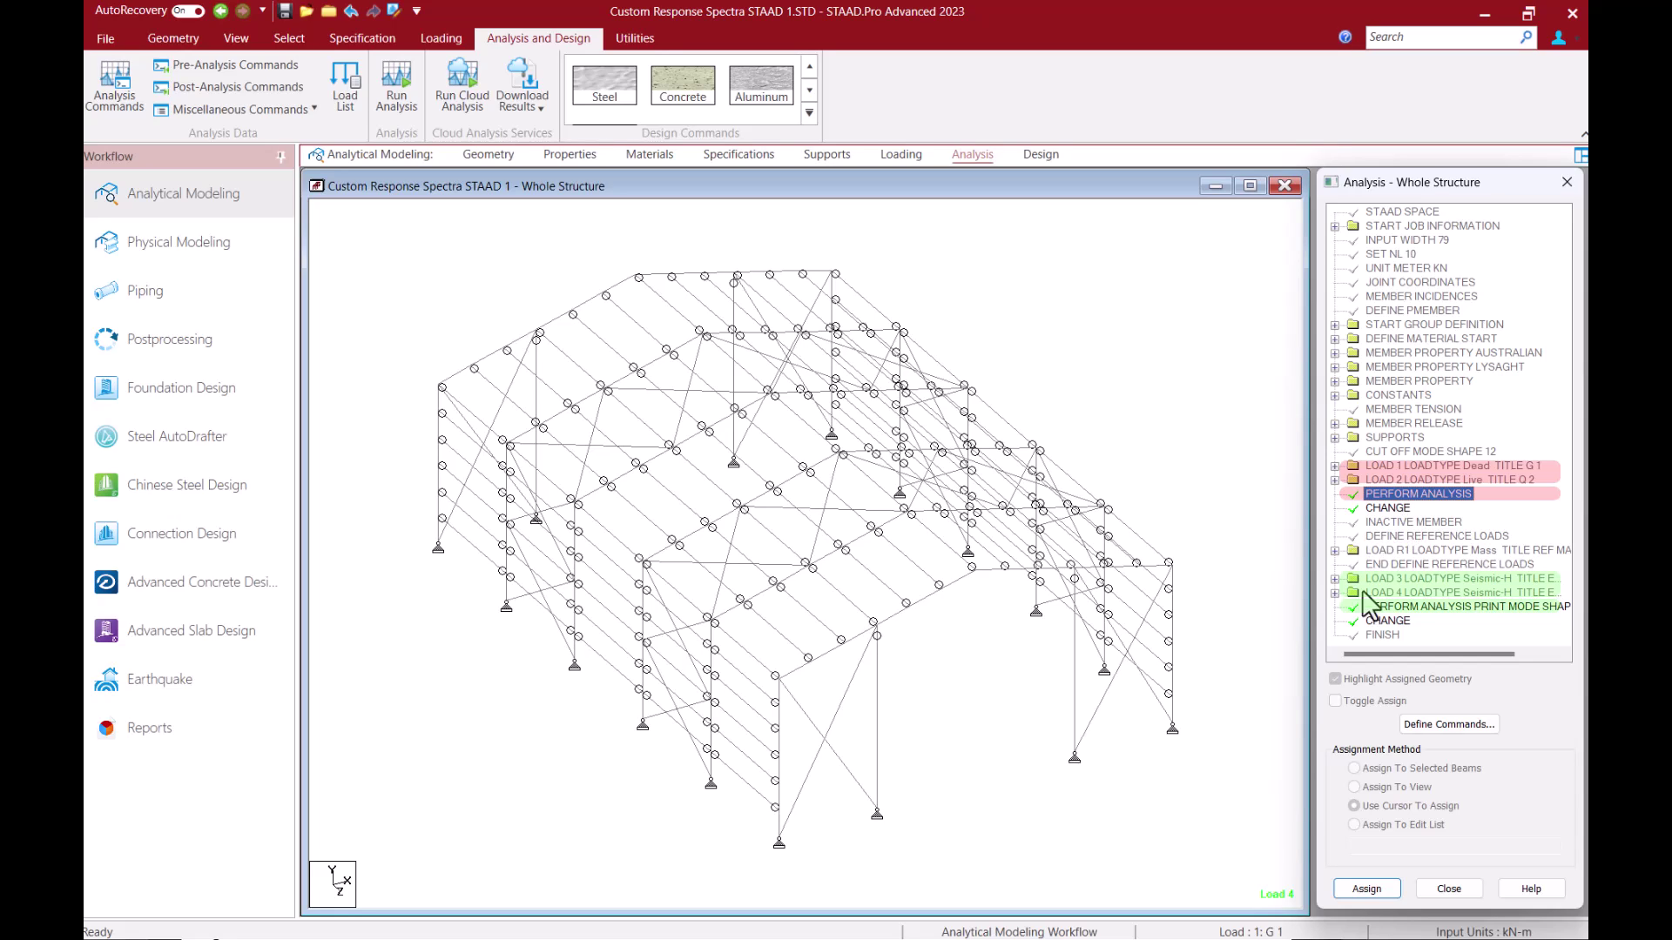
left_click(1383, 607)
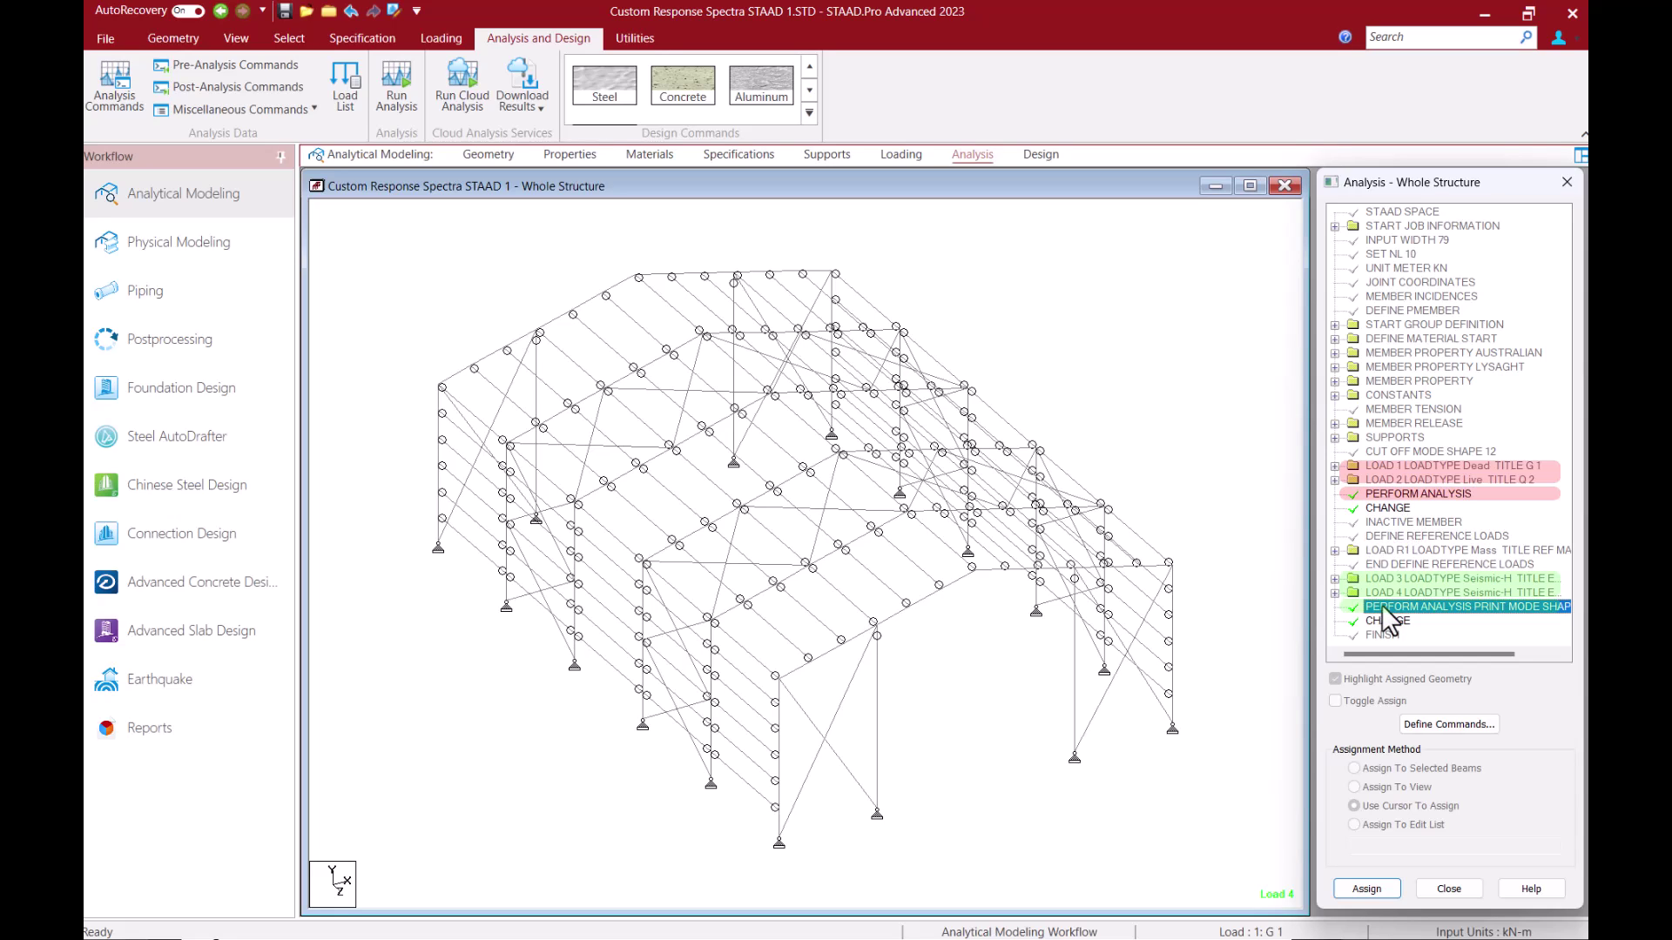
left_click(1422, 523)
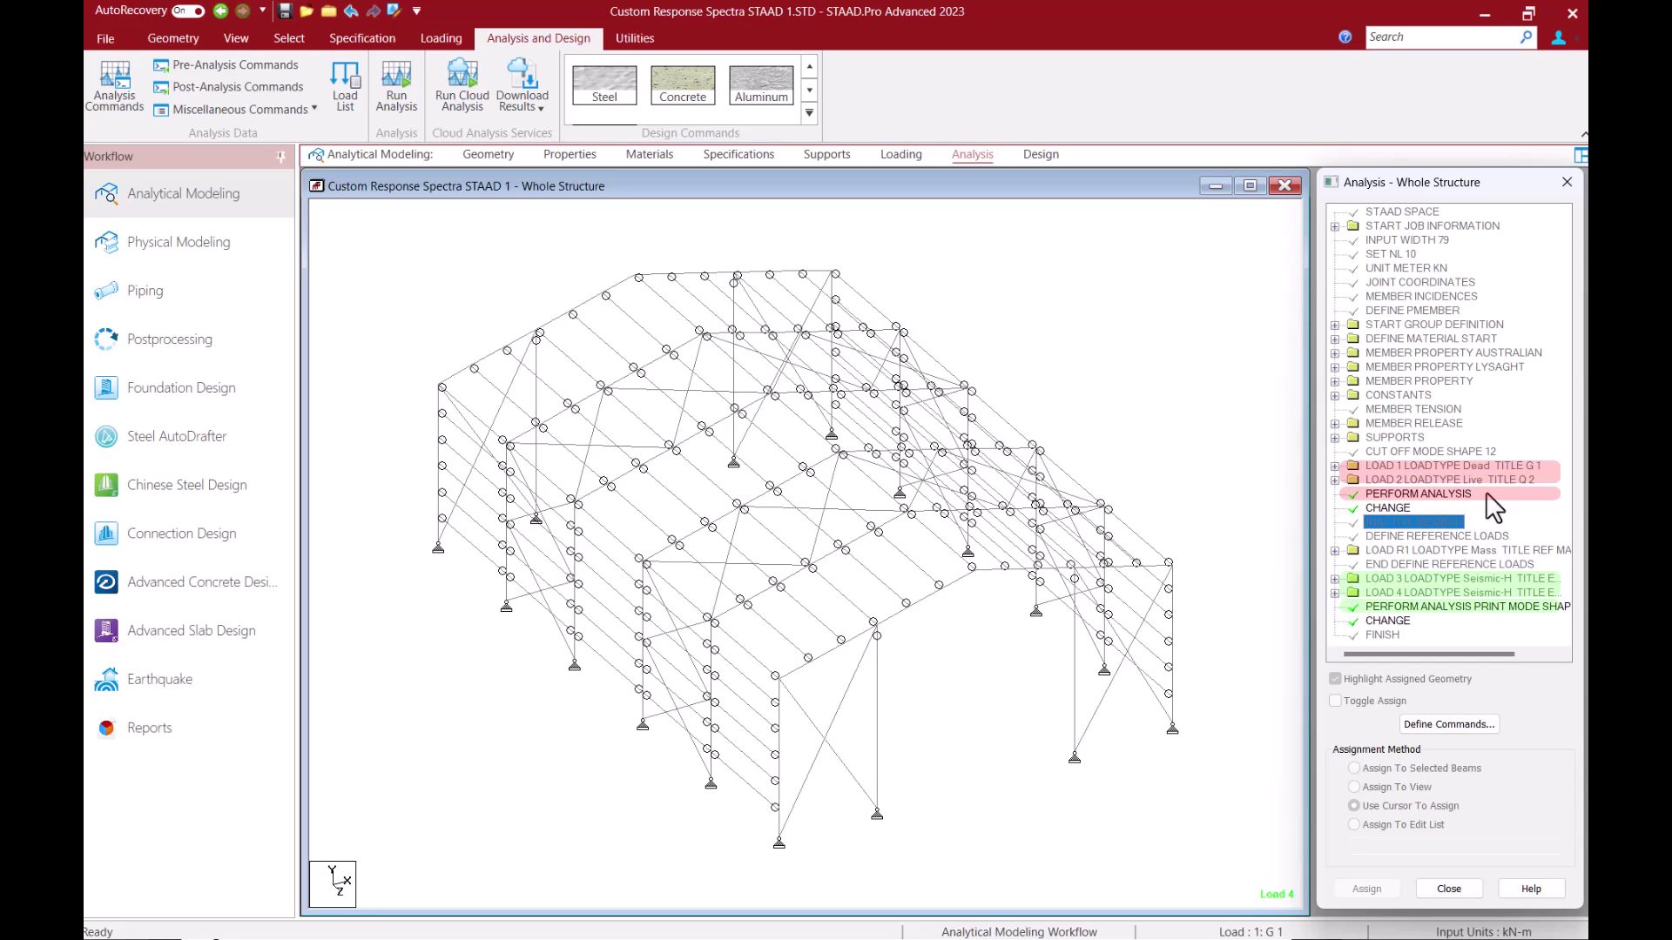
left_click(1434, 493)
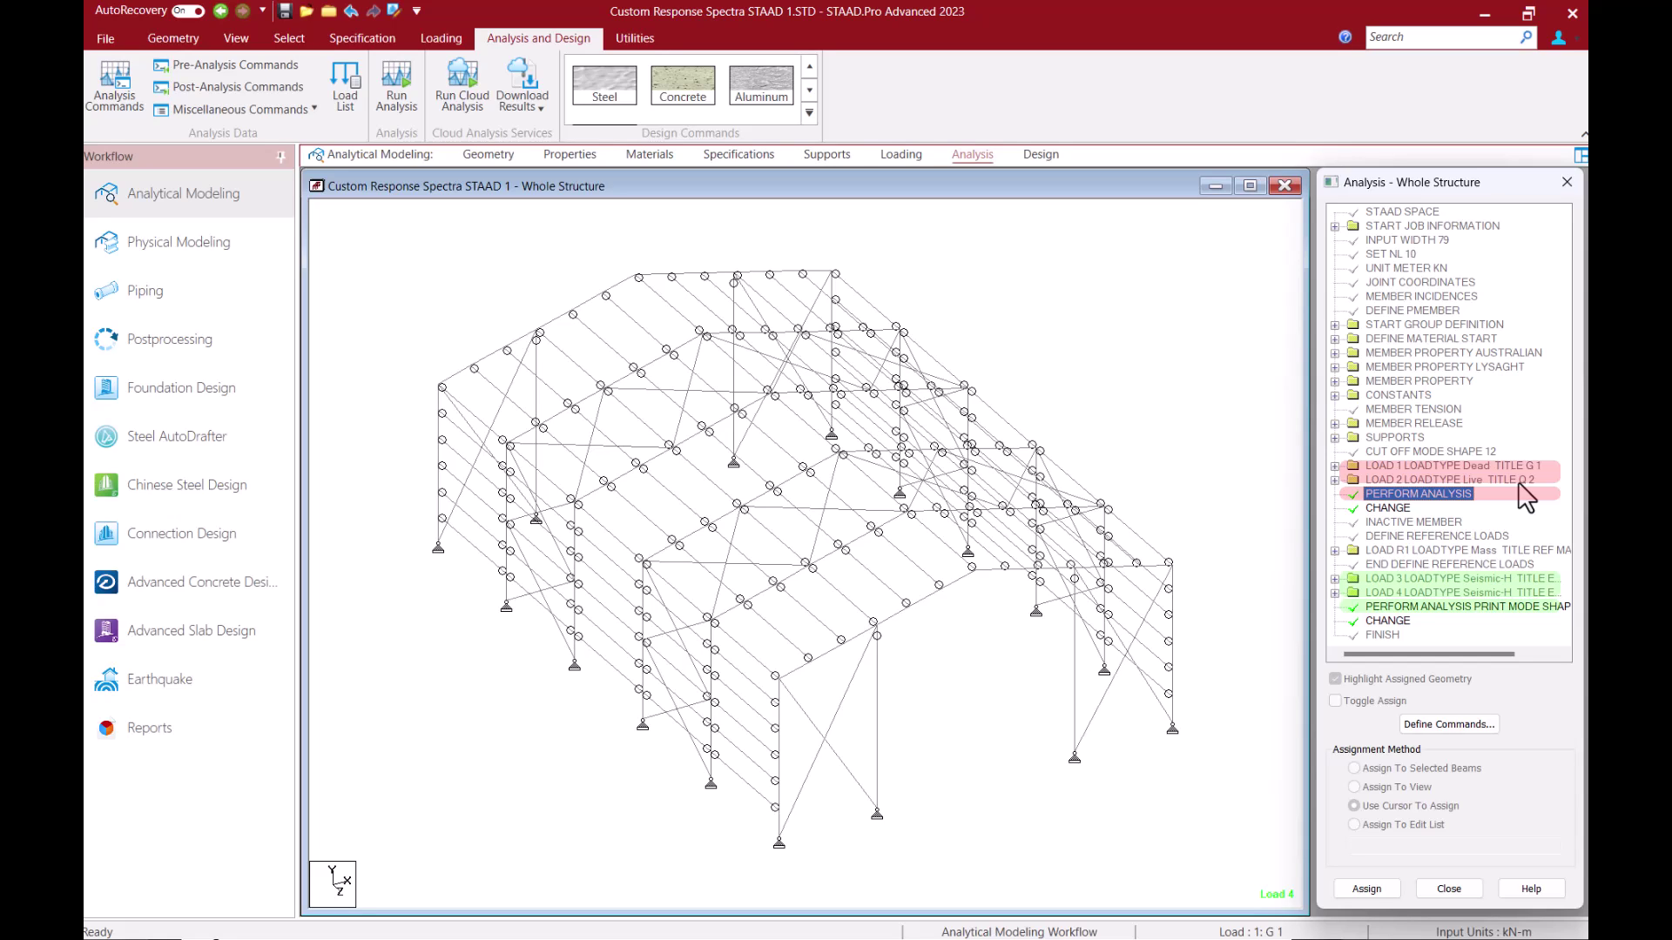
left_click(1405, 509)
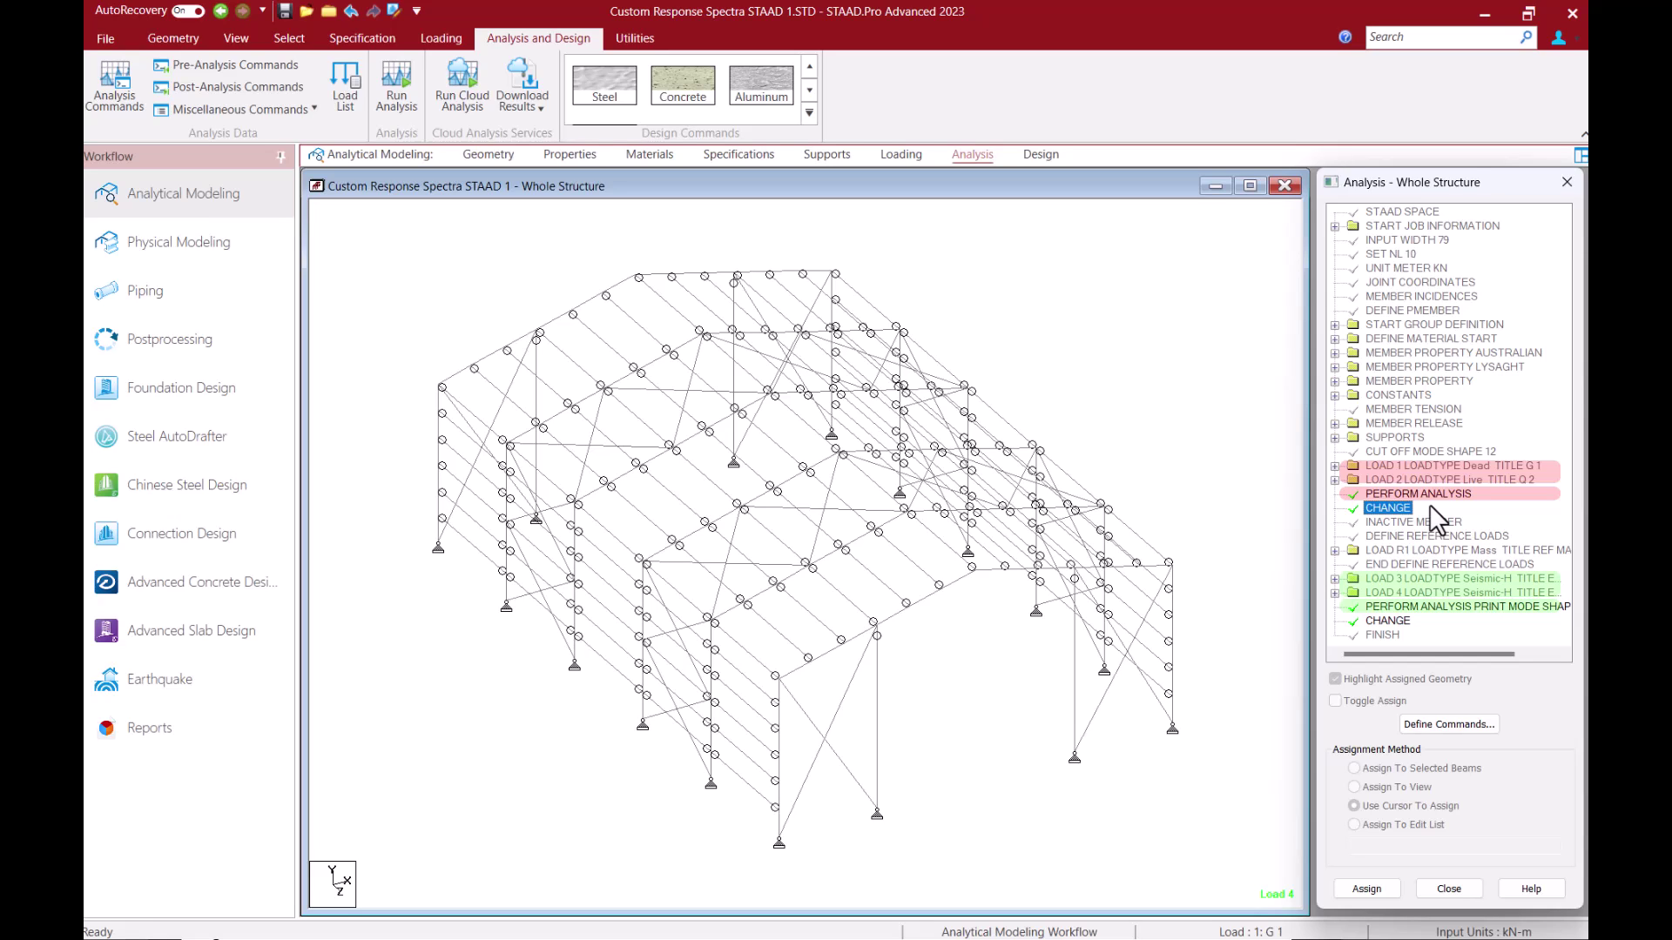
double_click(1417, 521)
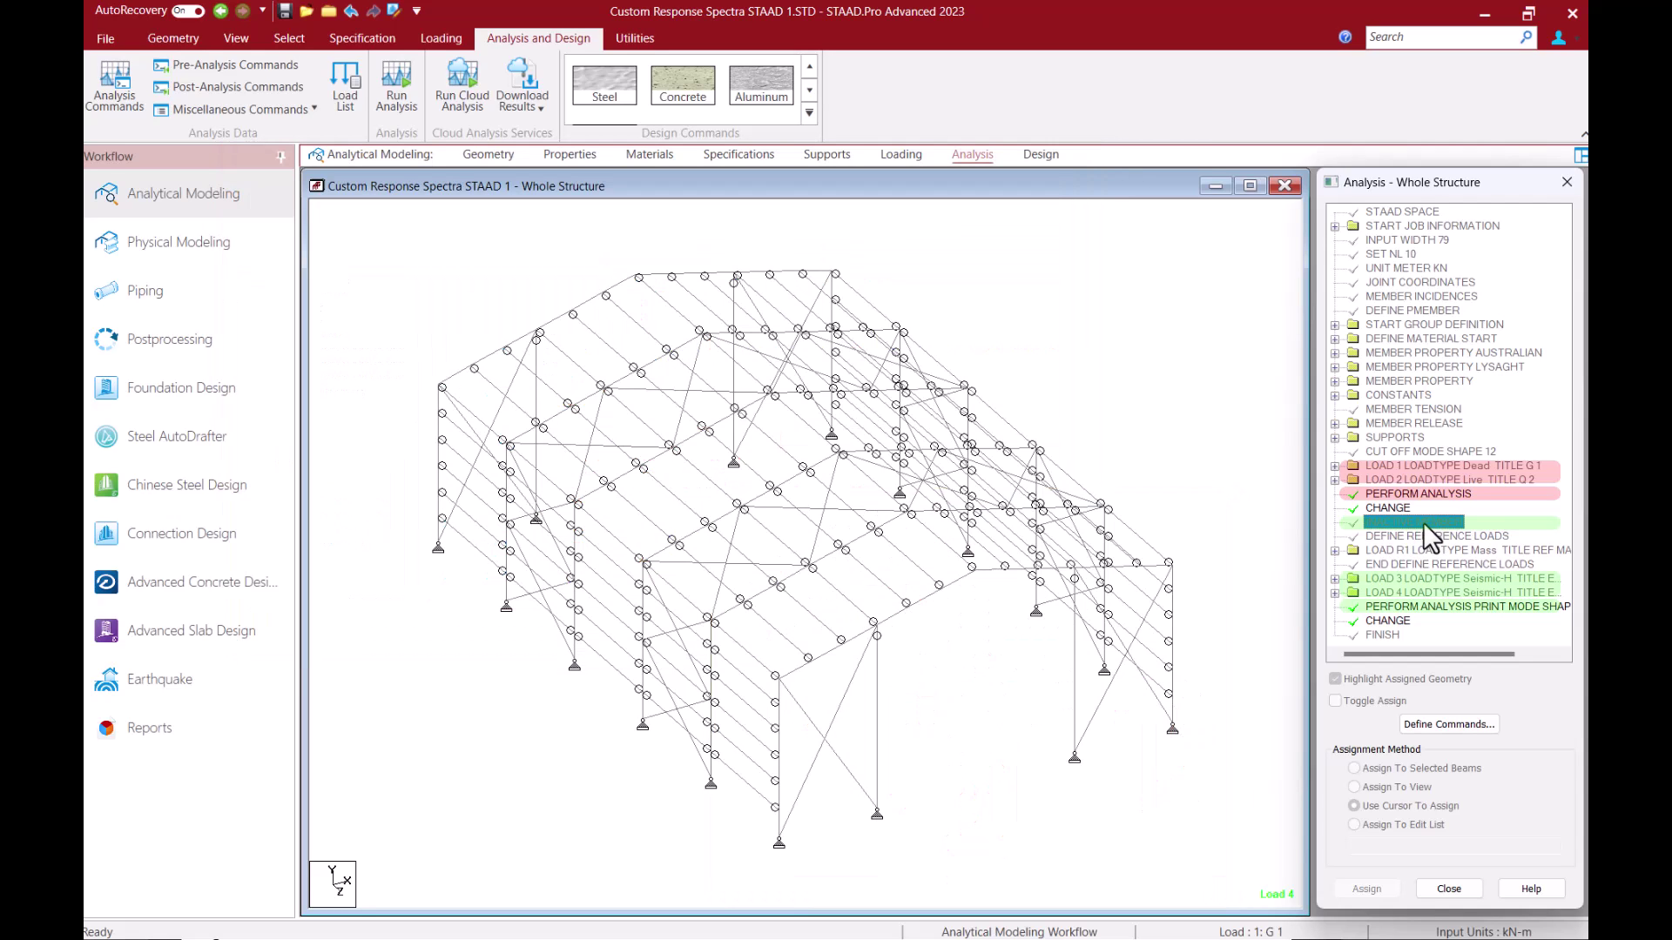
- Check the print option of the Perform Analysis command after the seismic load cases and the Change command that follows it
left_click(1423, 608)
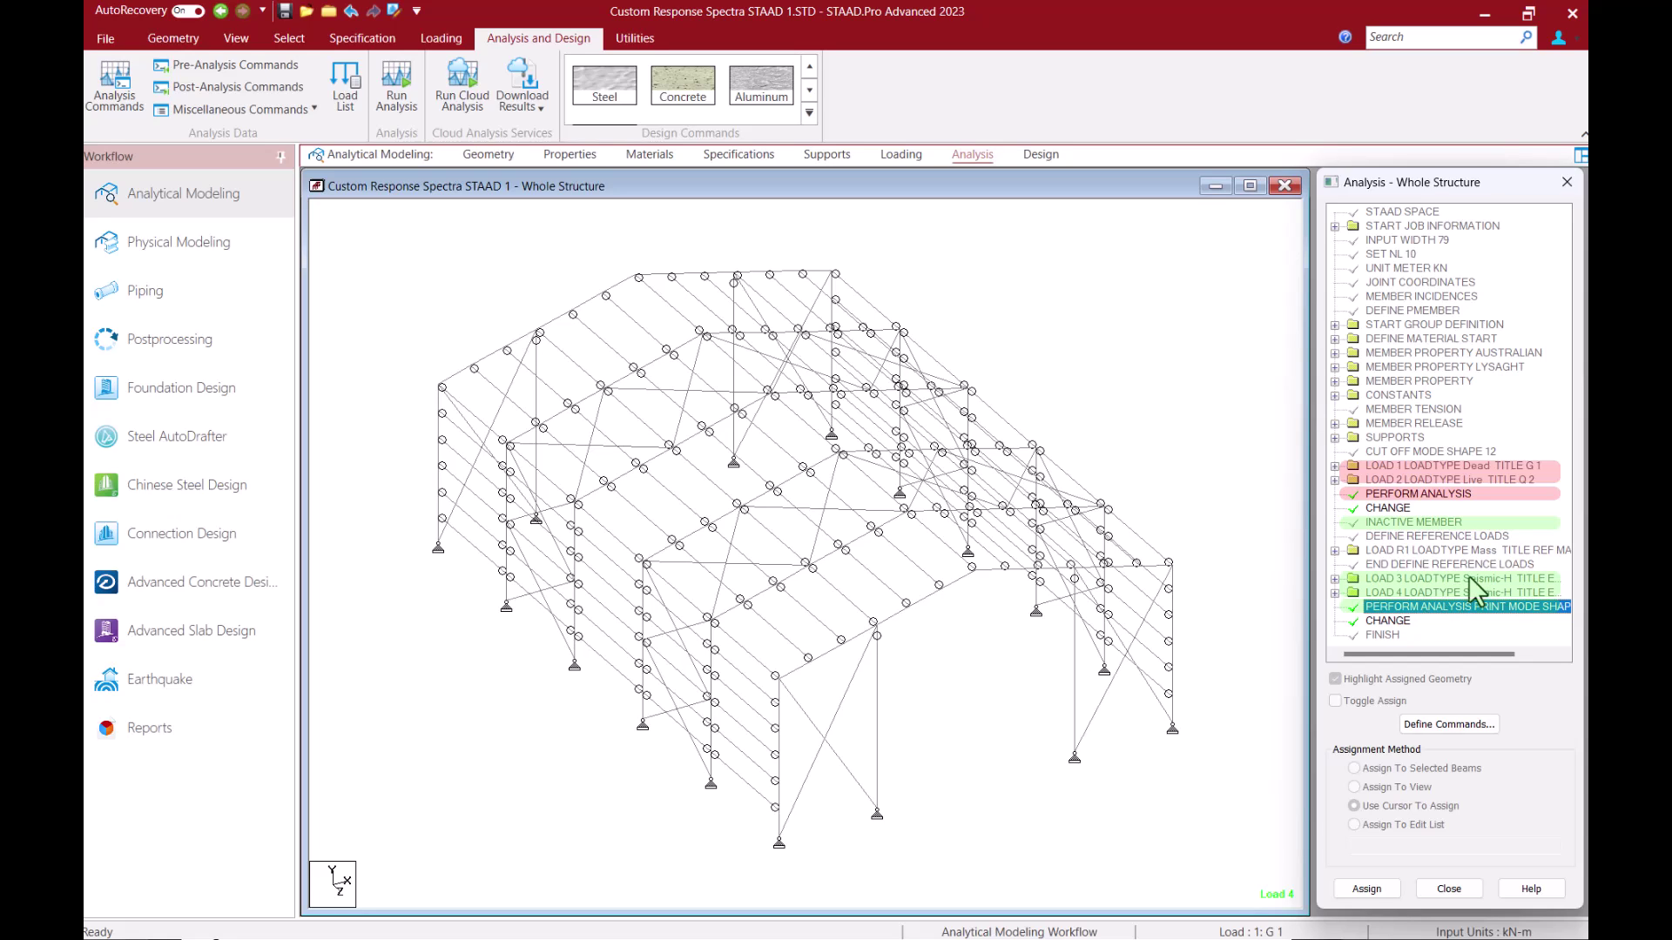
double_click(1433, 605)
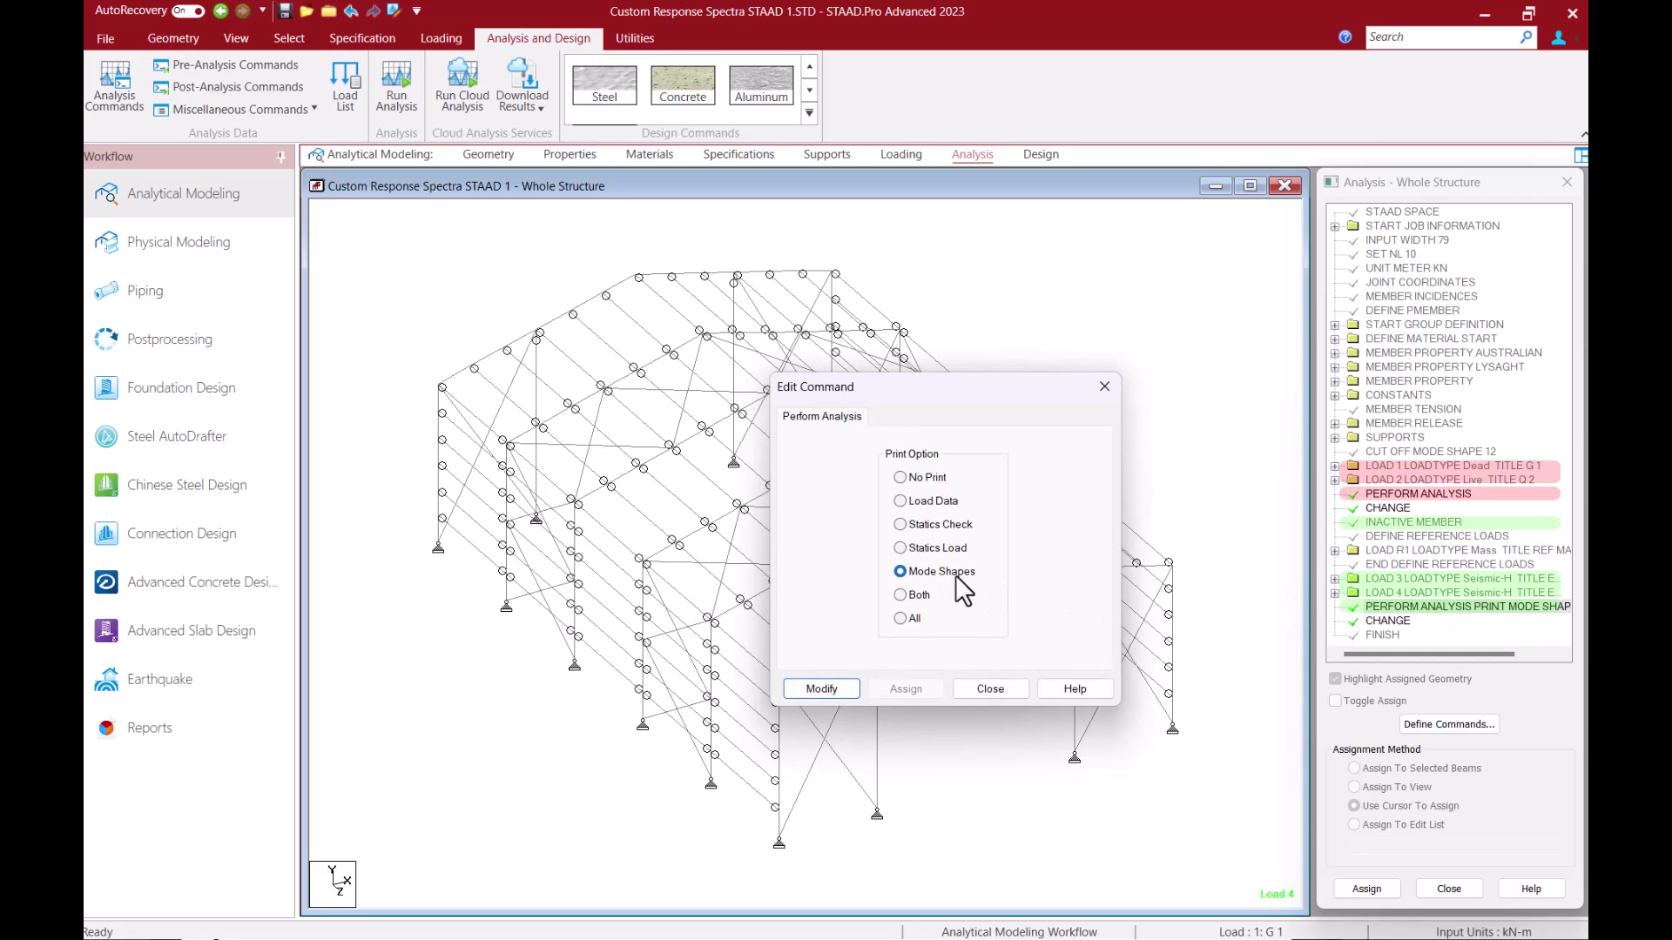
left_click(996, 687)
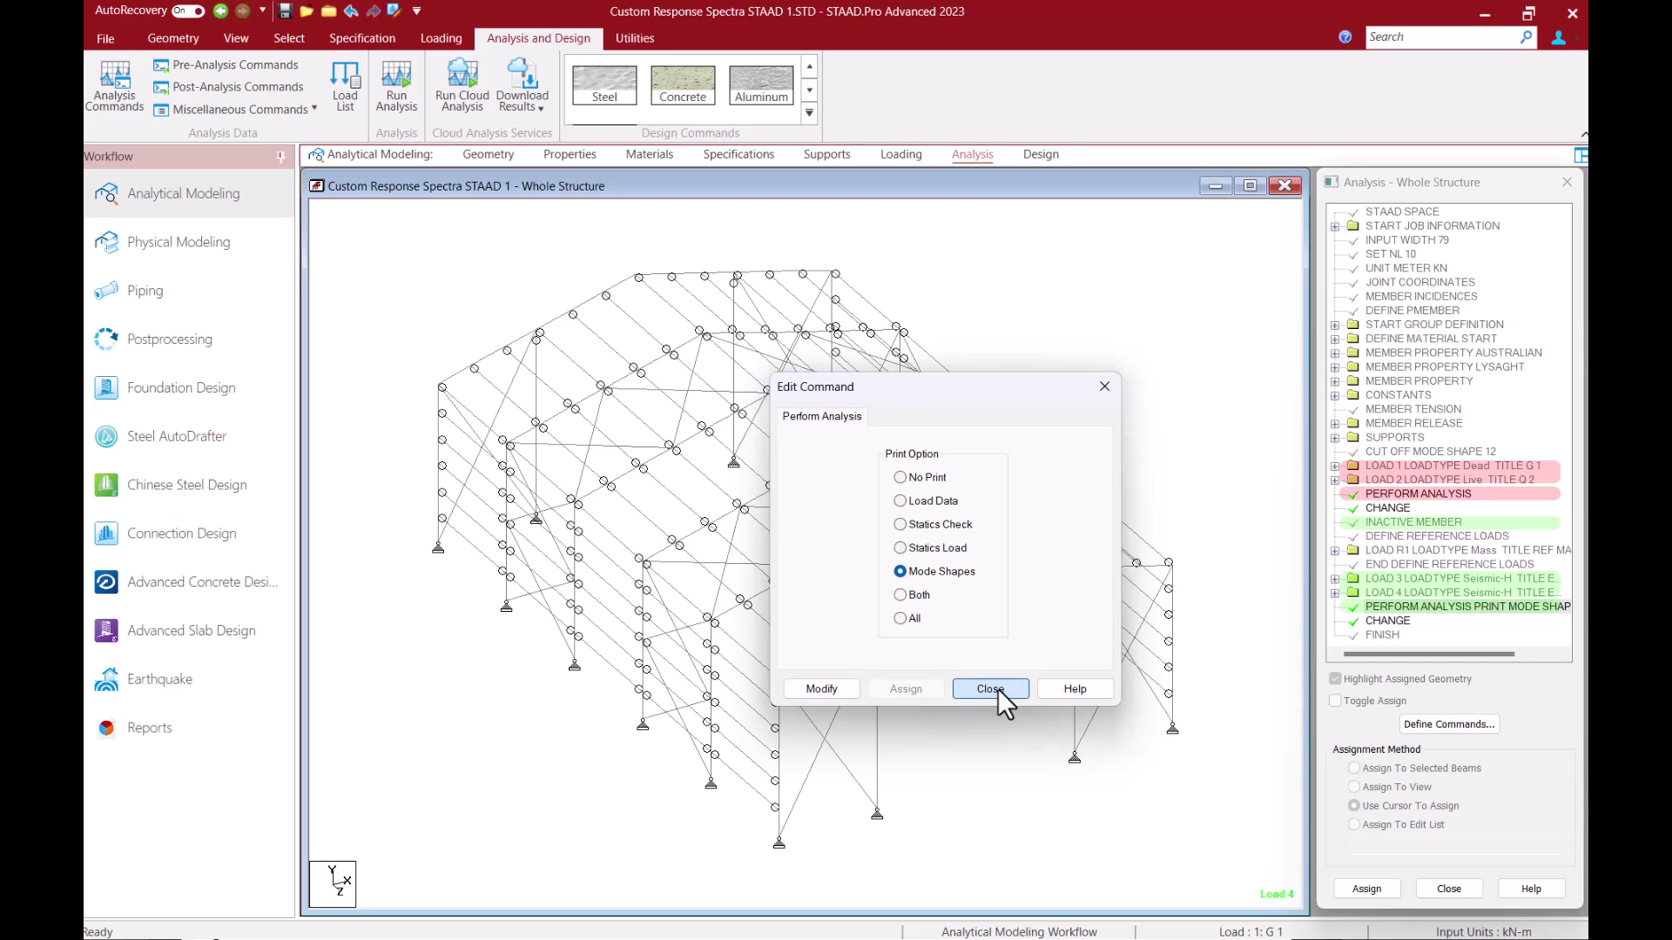
left_click(1381, 620)
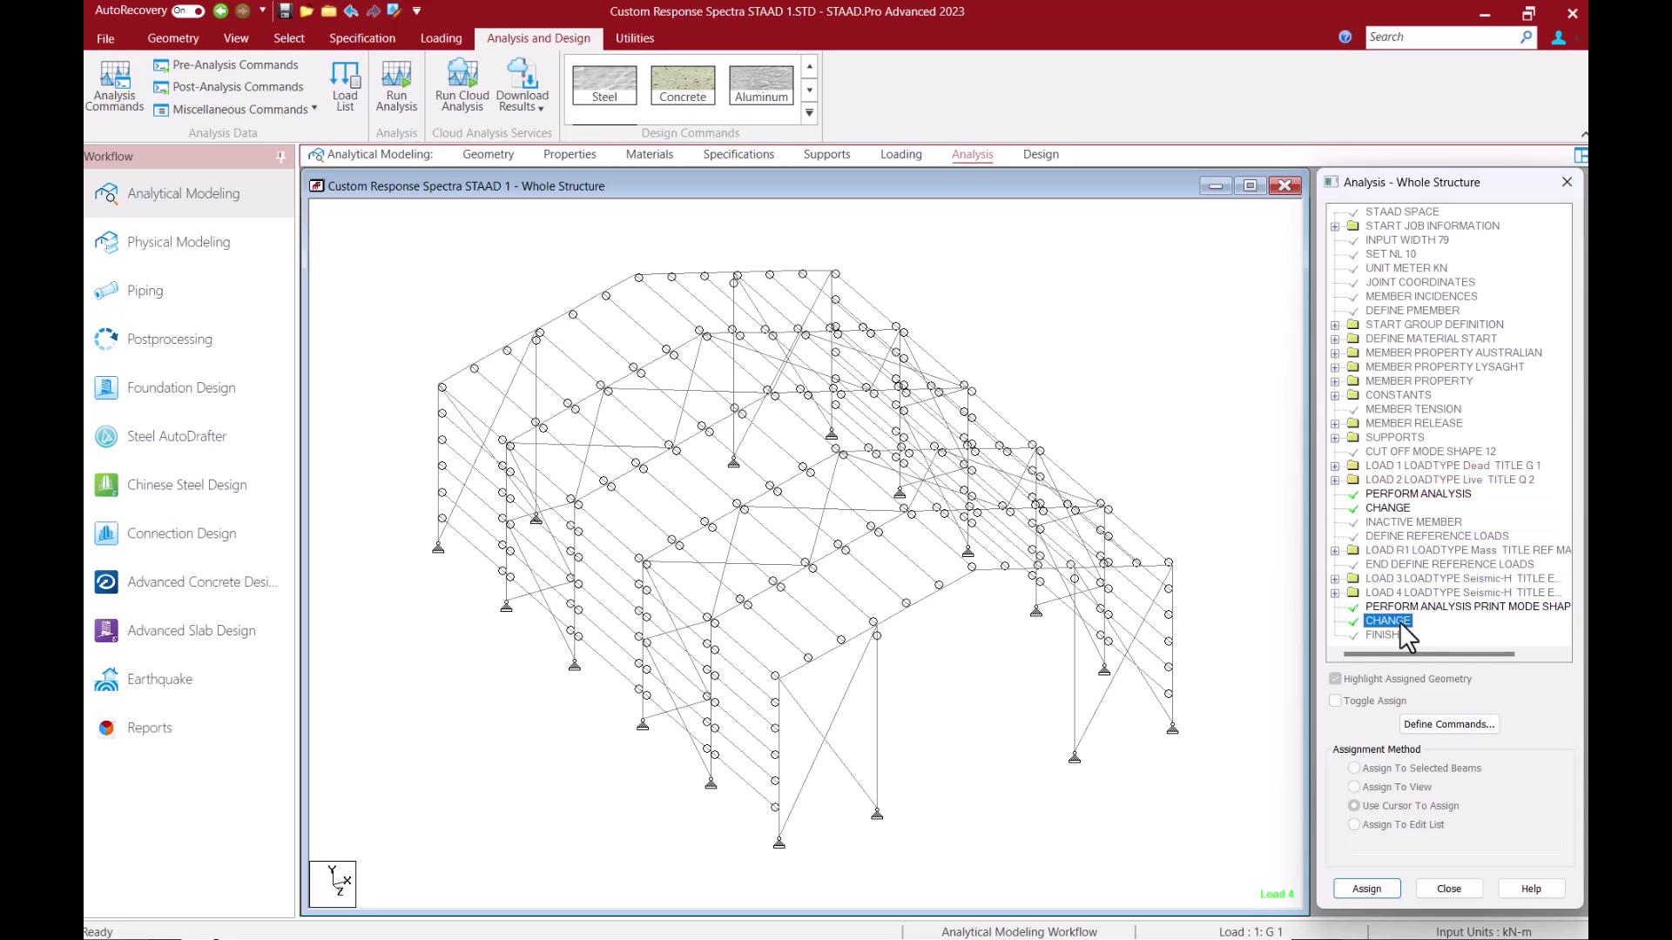
- Run the analysis and open its output file in the viewer
left_click(395, 76)
left_click(829, 577)
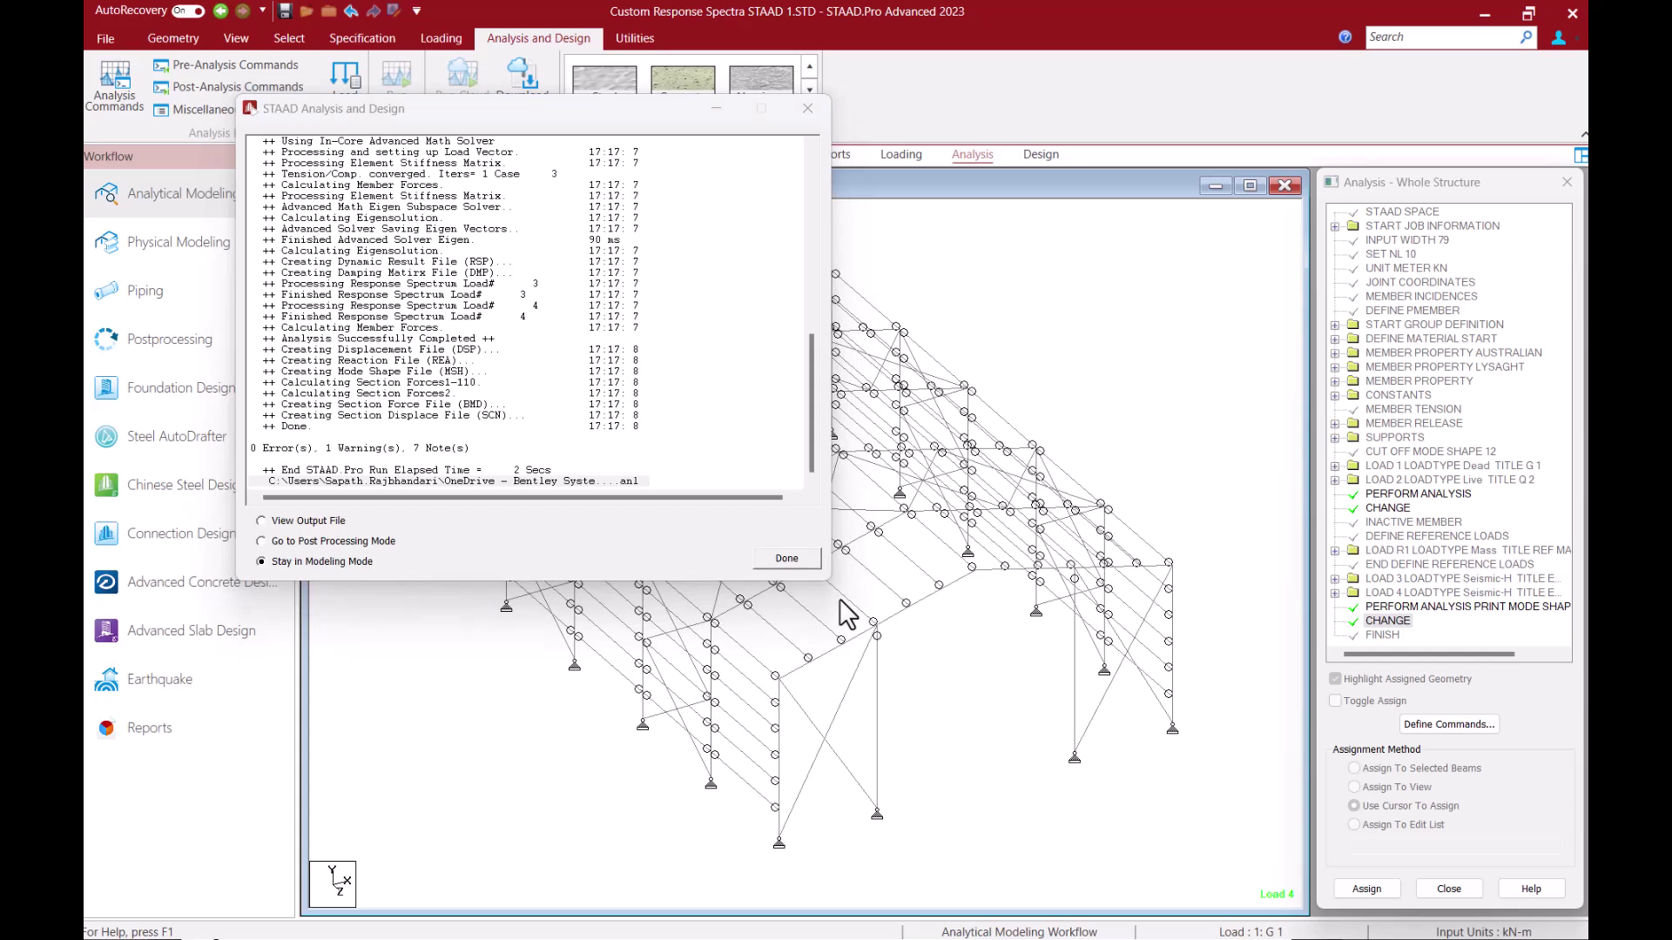
left_click(841, 601)
left_click(326, 520)
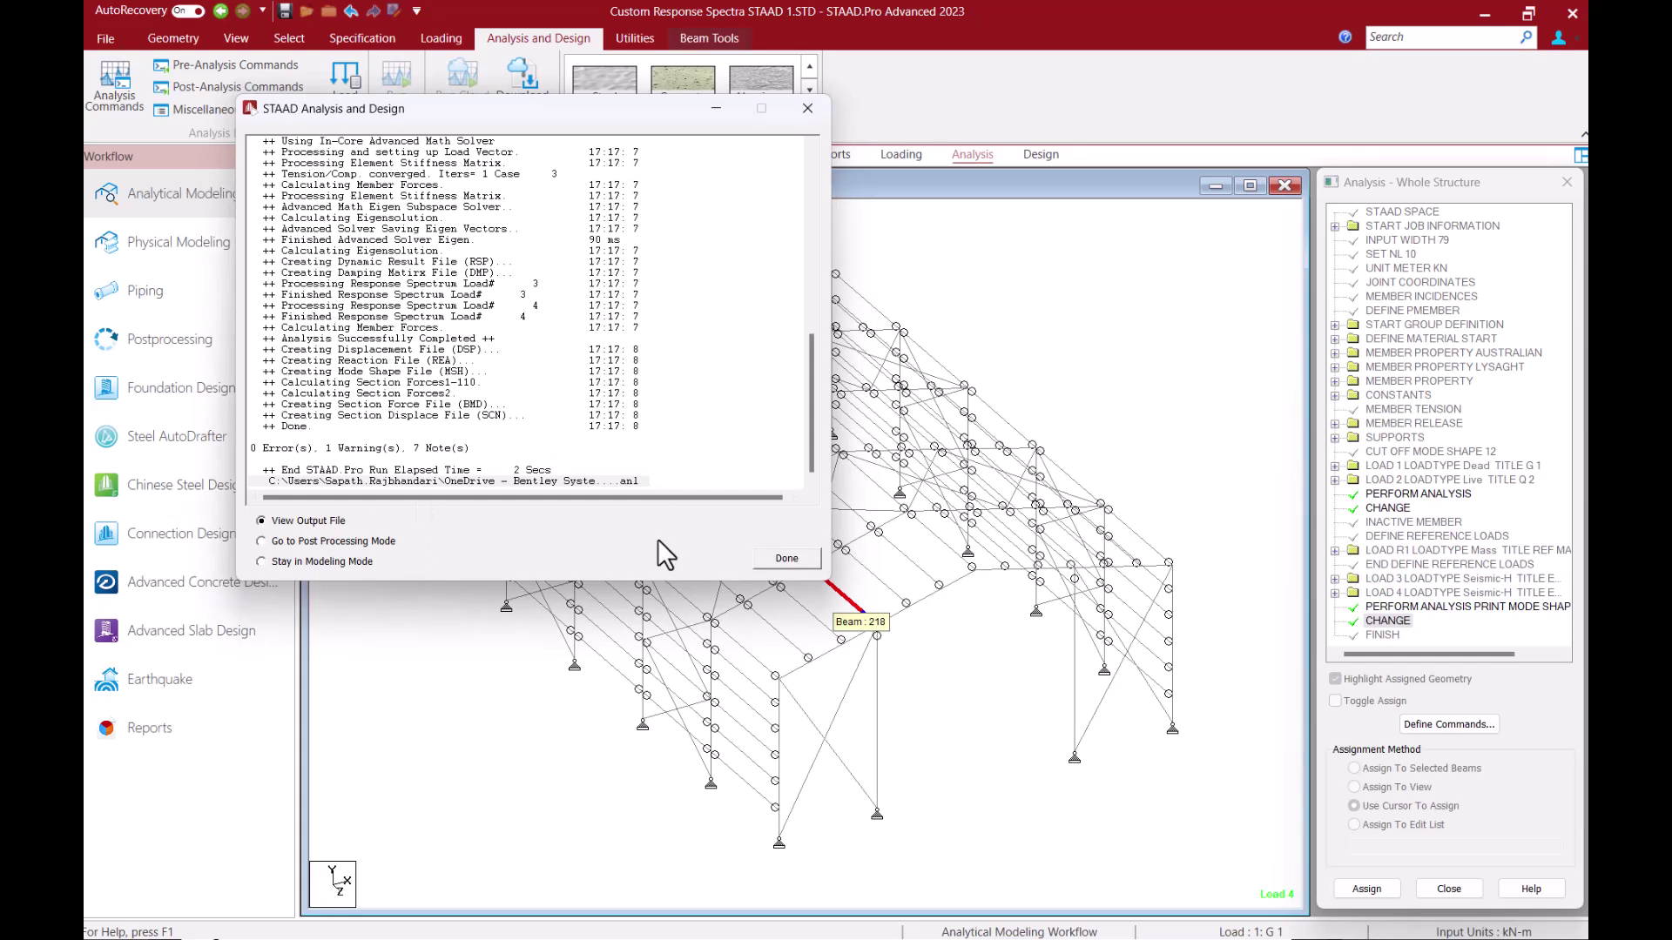
left_click(772, 554)
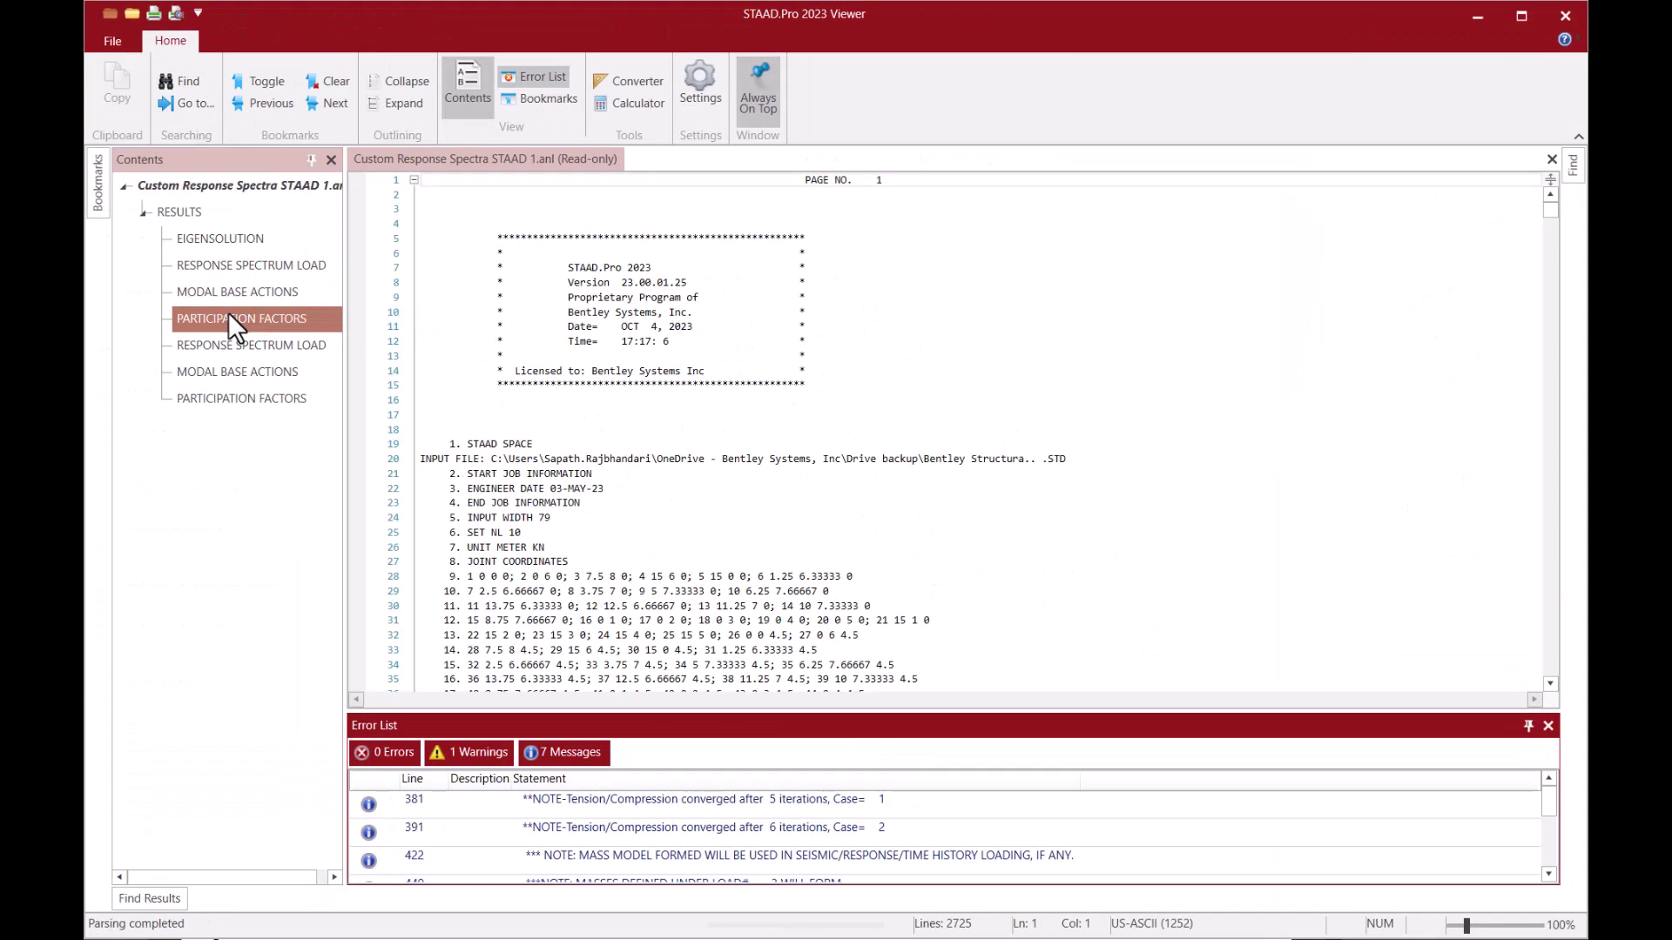
- Examine the mass participation factors and cumulative X participation for response spectrum load 3 in the output file
left_click(230, 317)
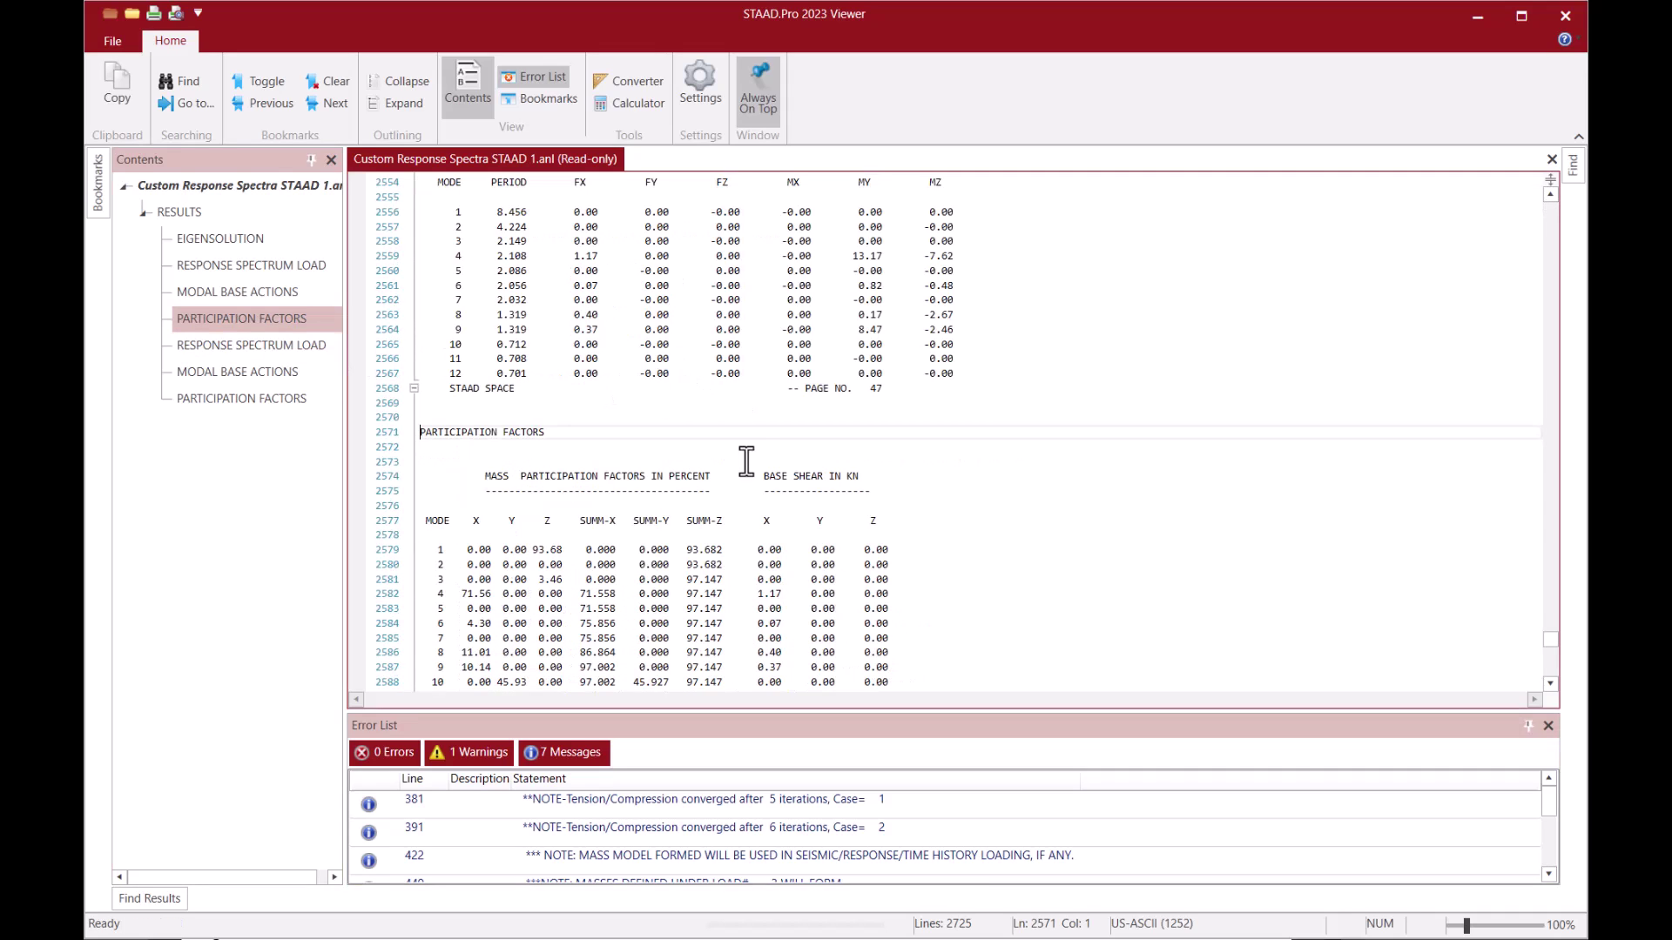
scroll(595, 487, "down", 4)
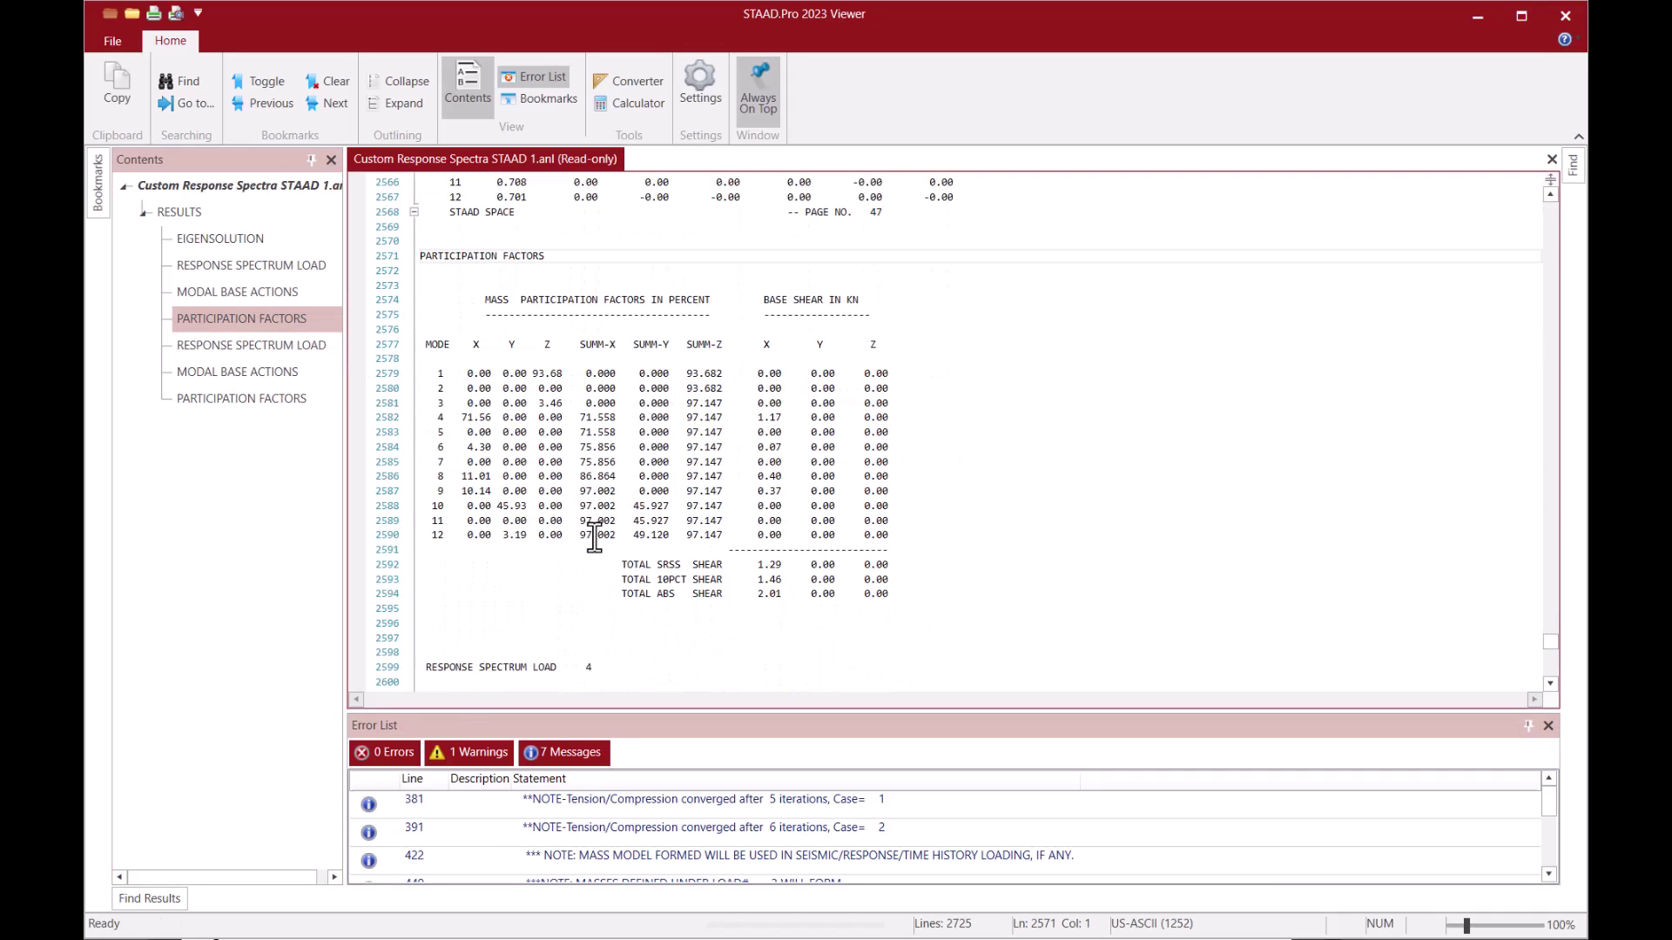
left_click(594, 535)
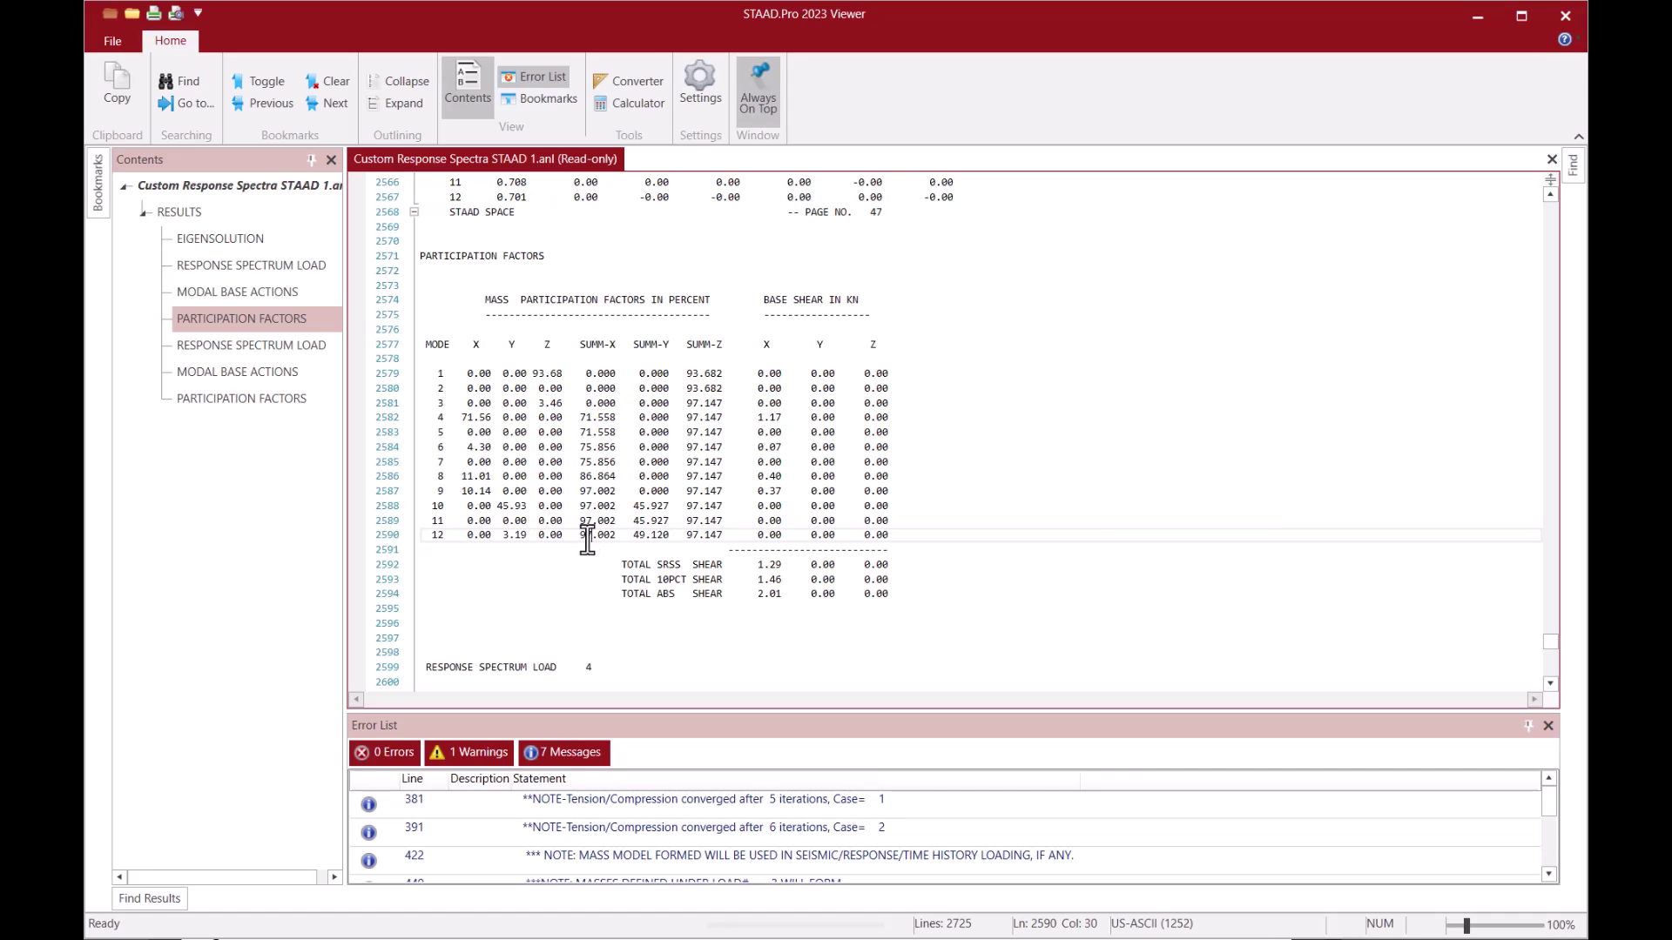
- Examine the cumulative Z participation and total base shear values for response spectrum load 4
left_click(247, 397)
scroll(740, 540, "down", 4)
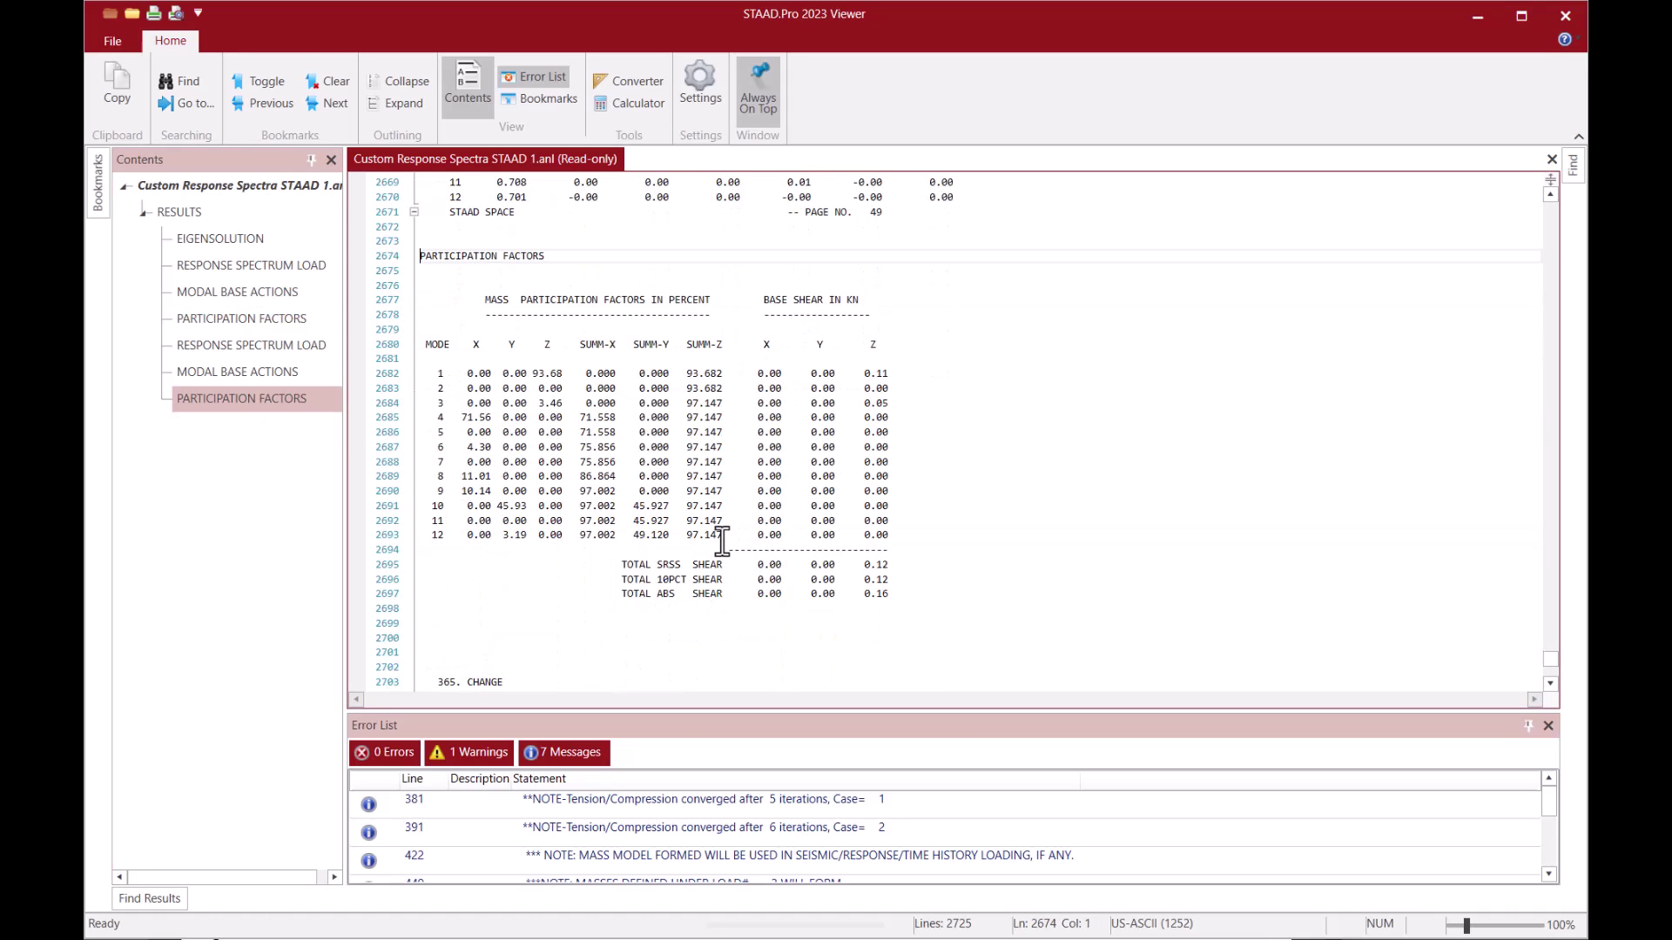
left_click(706, 535)
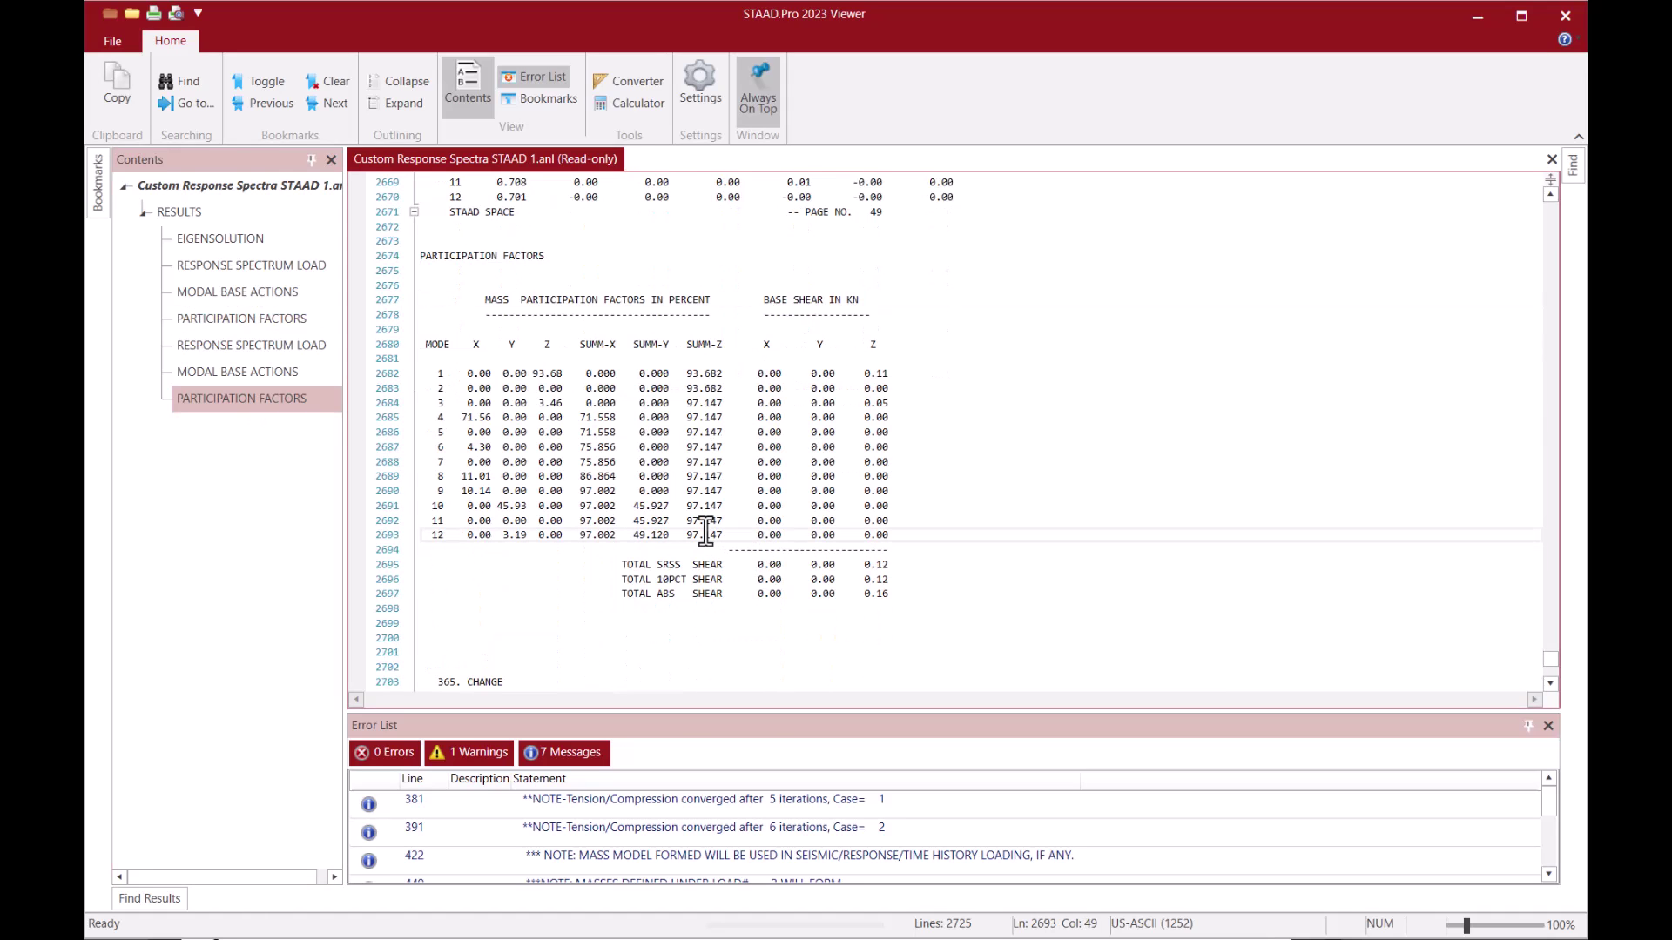
left_click_drag(616, 565, 885, 623)
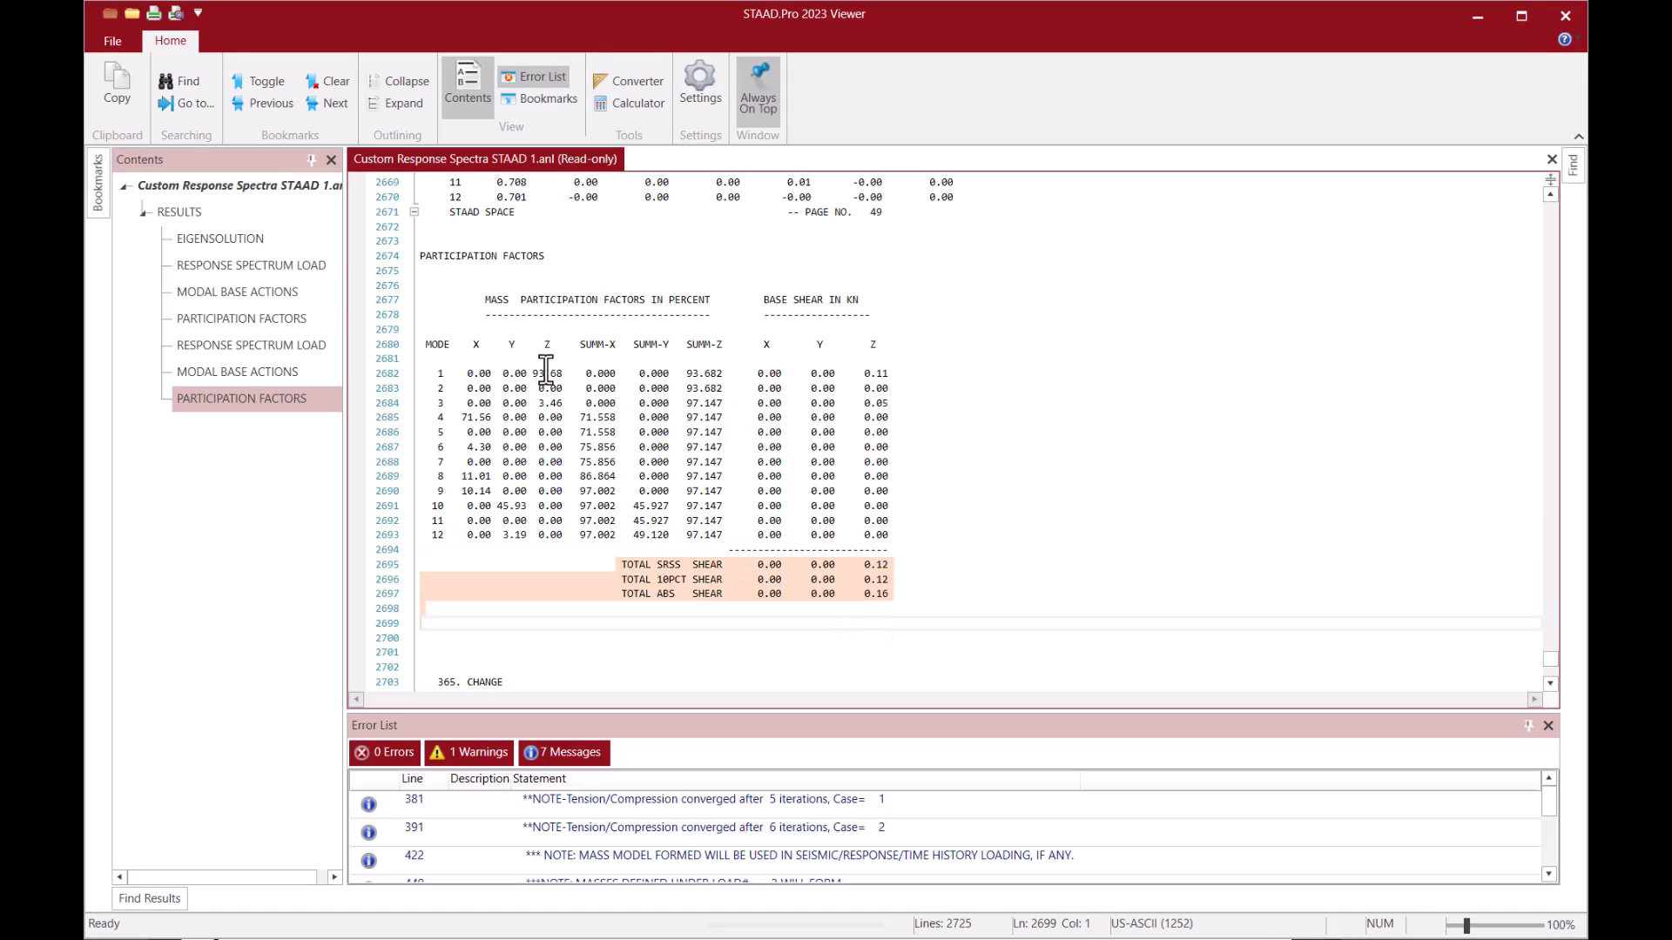
- Examine the eigensolution frequencies and the mode shapes table in the output, and close the viewer
left_click(236, 241)
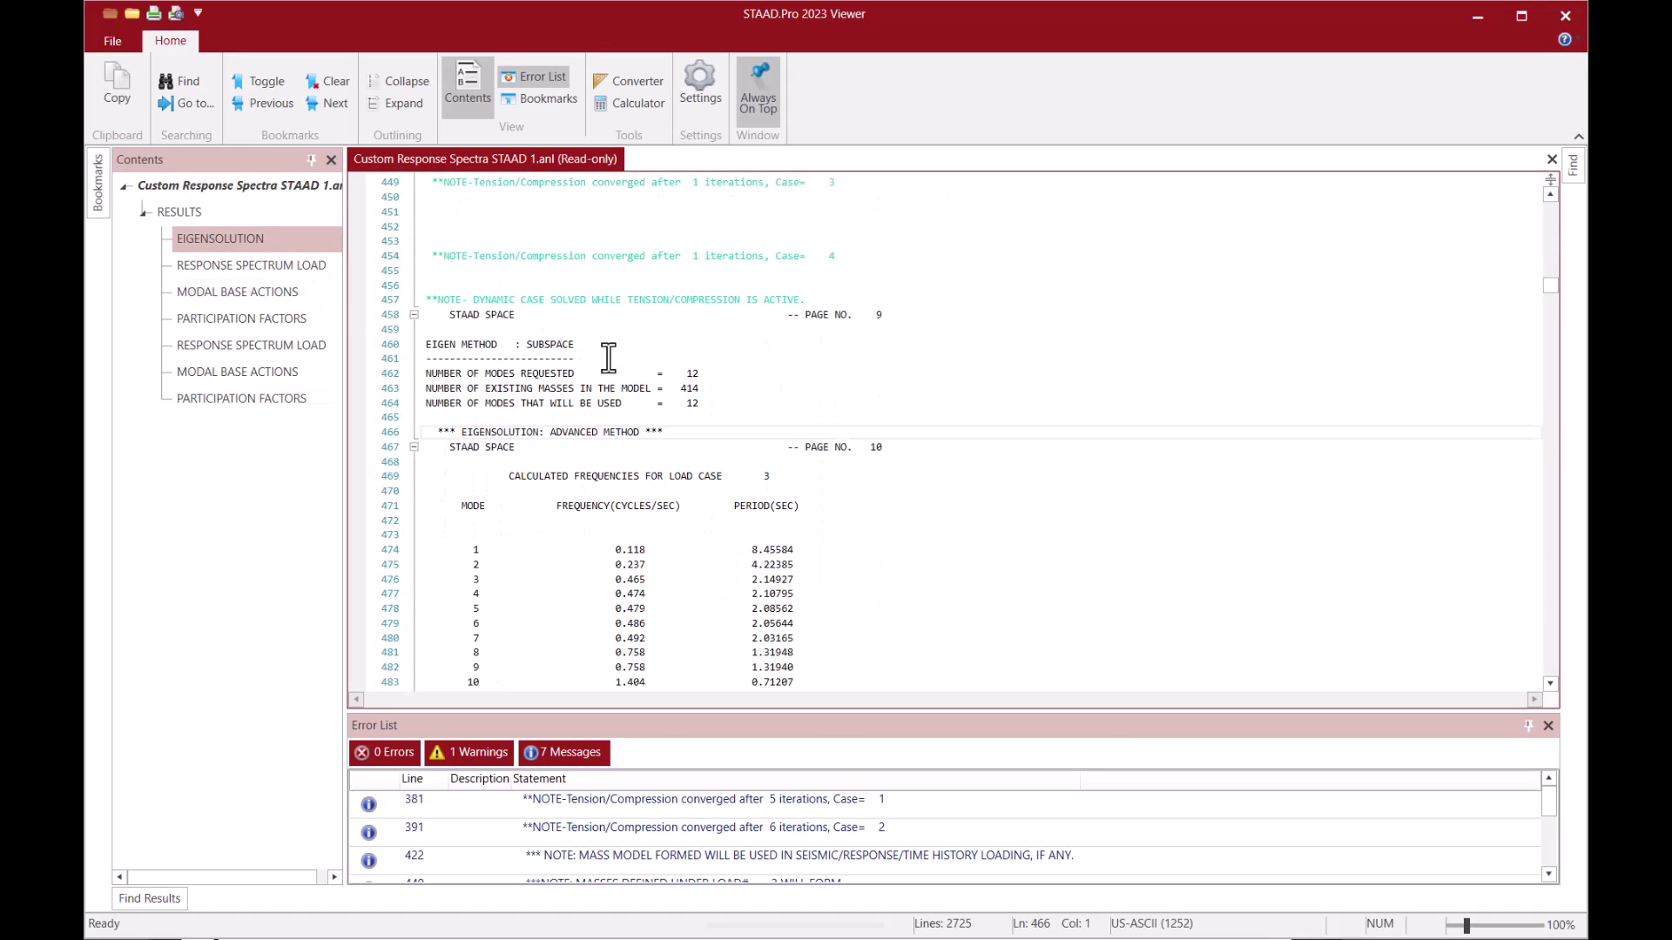
scroll(616, 366, "down", 13)
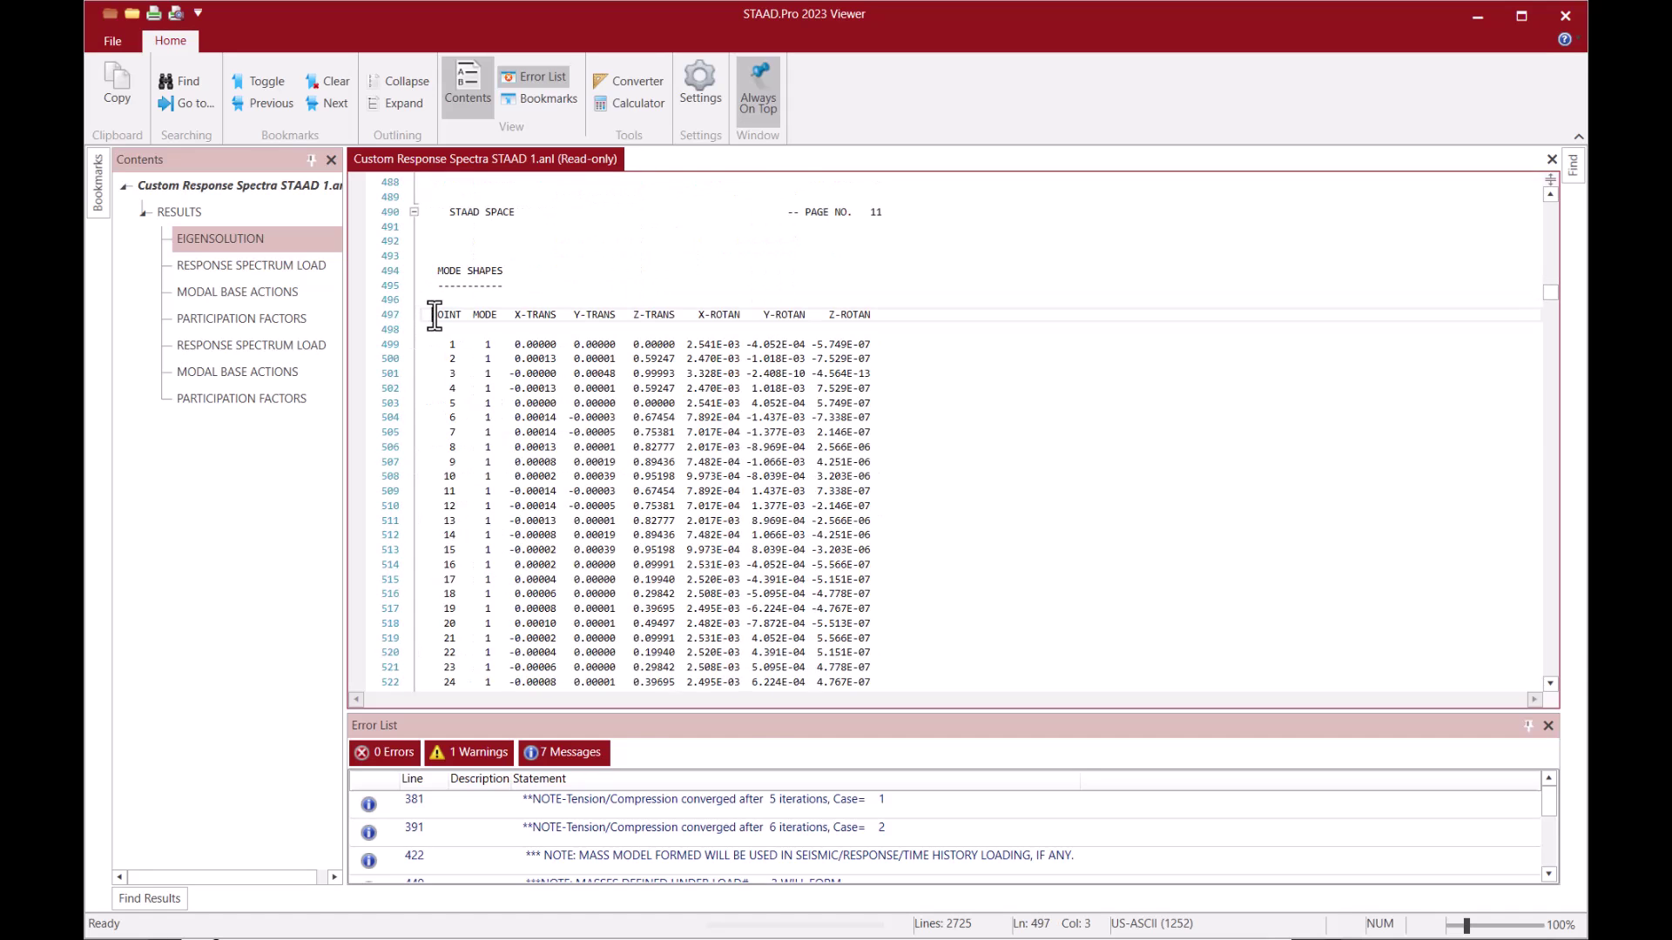
left_click_drag(432, 314, 806, 521)
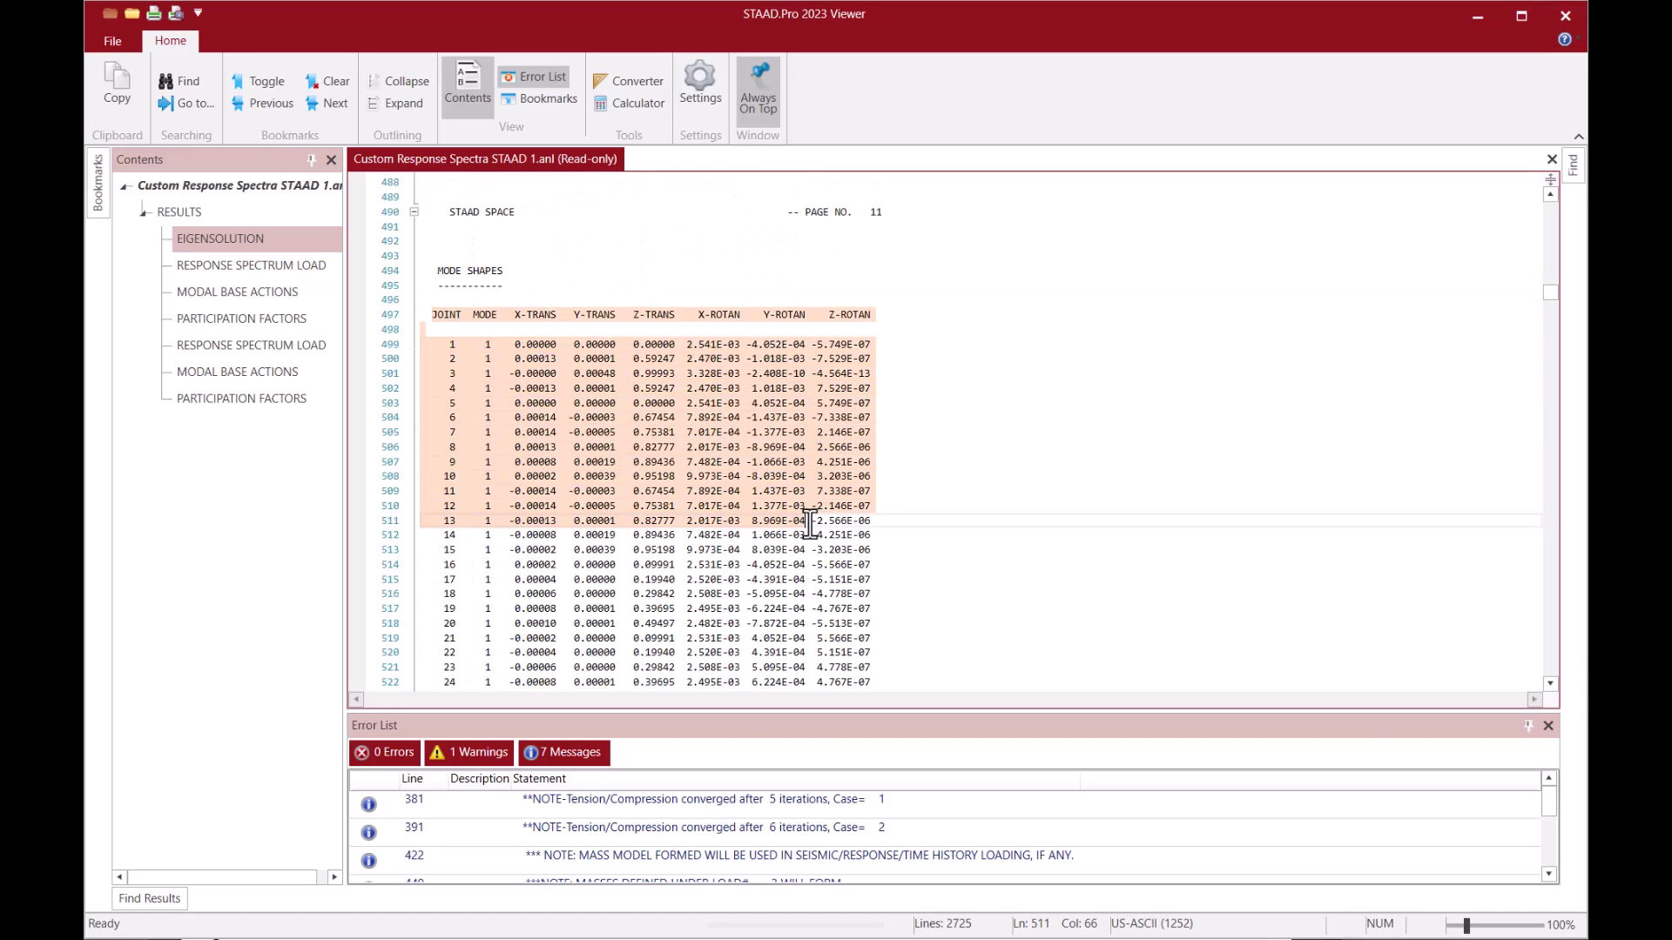
left_click_drag(430, 270, 525, 279)
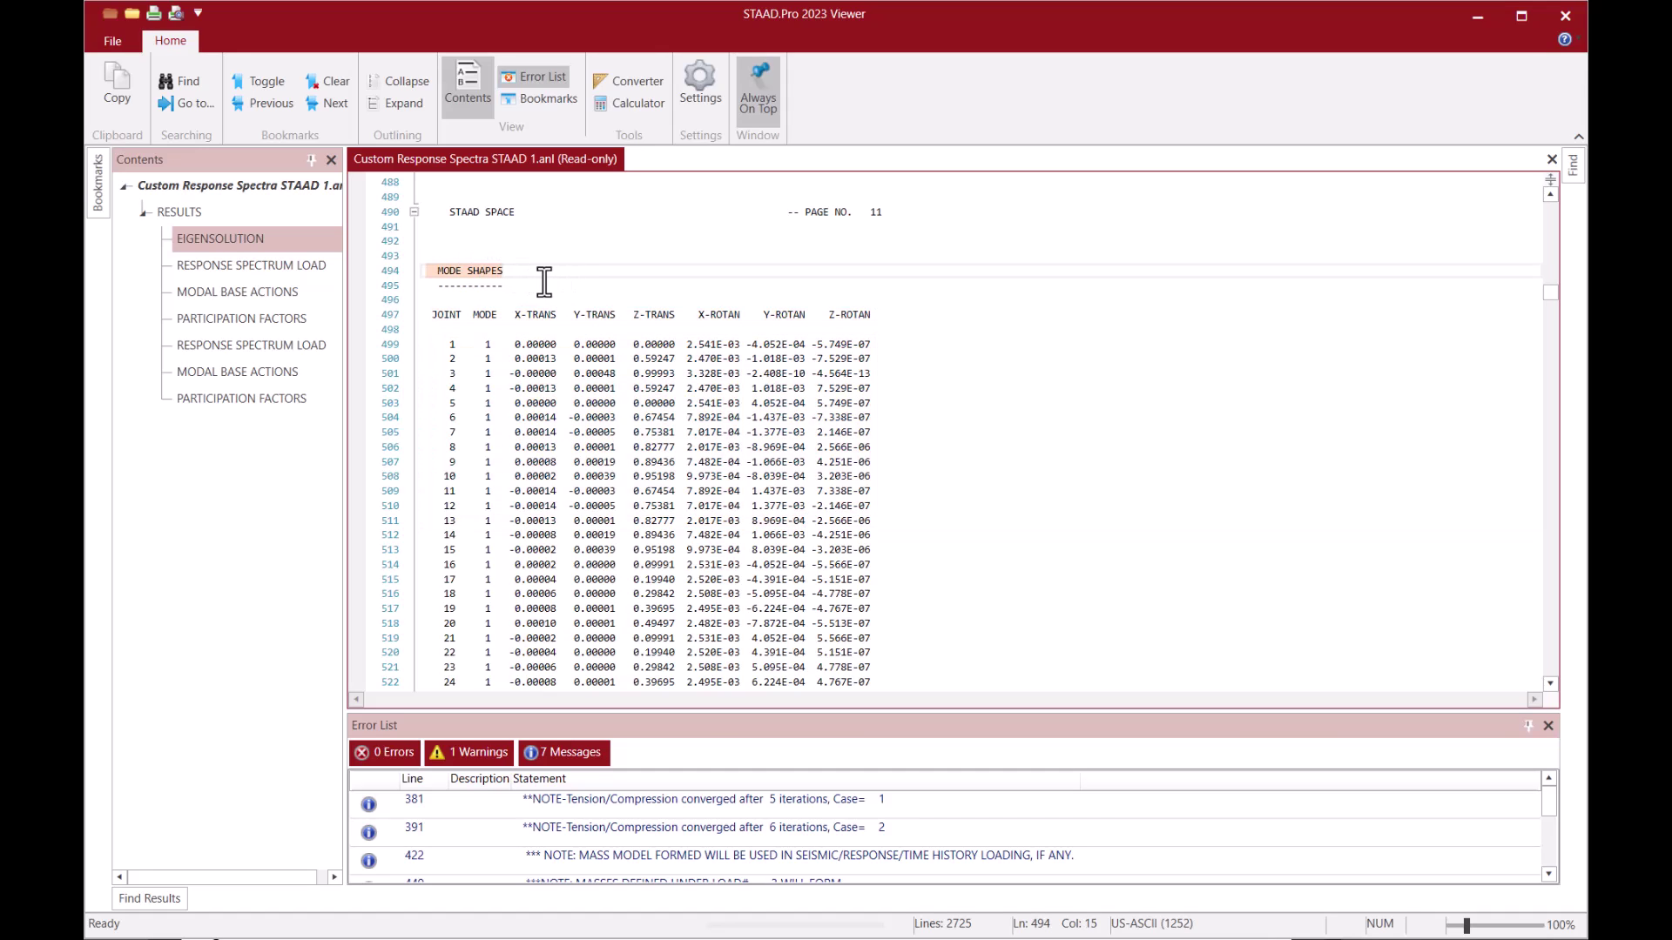
scroll(547, 280, "down", 4)
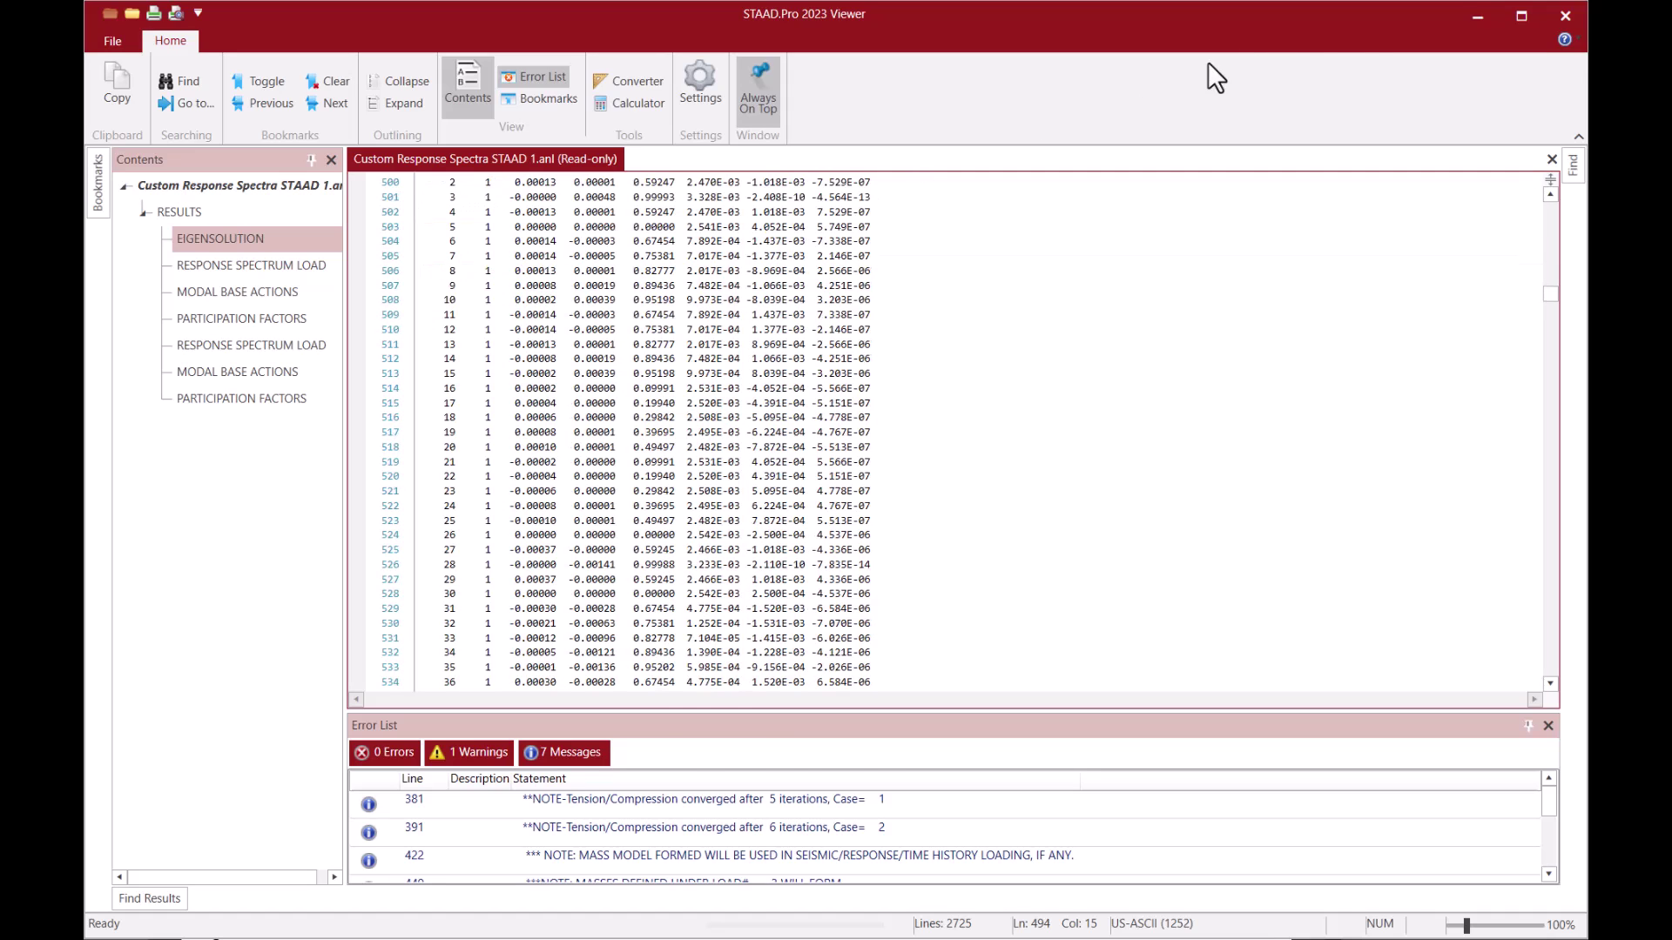
left_click(1565, 16)
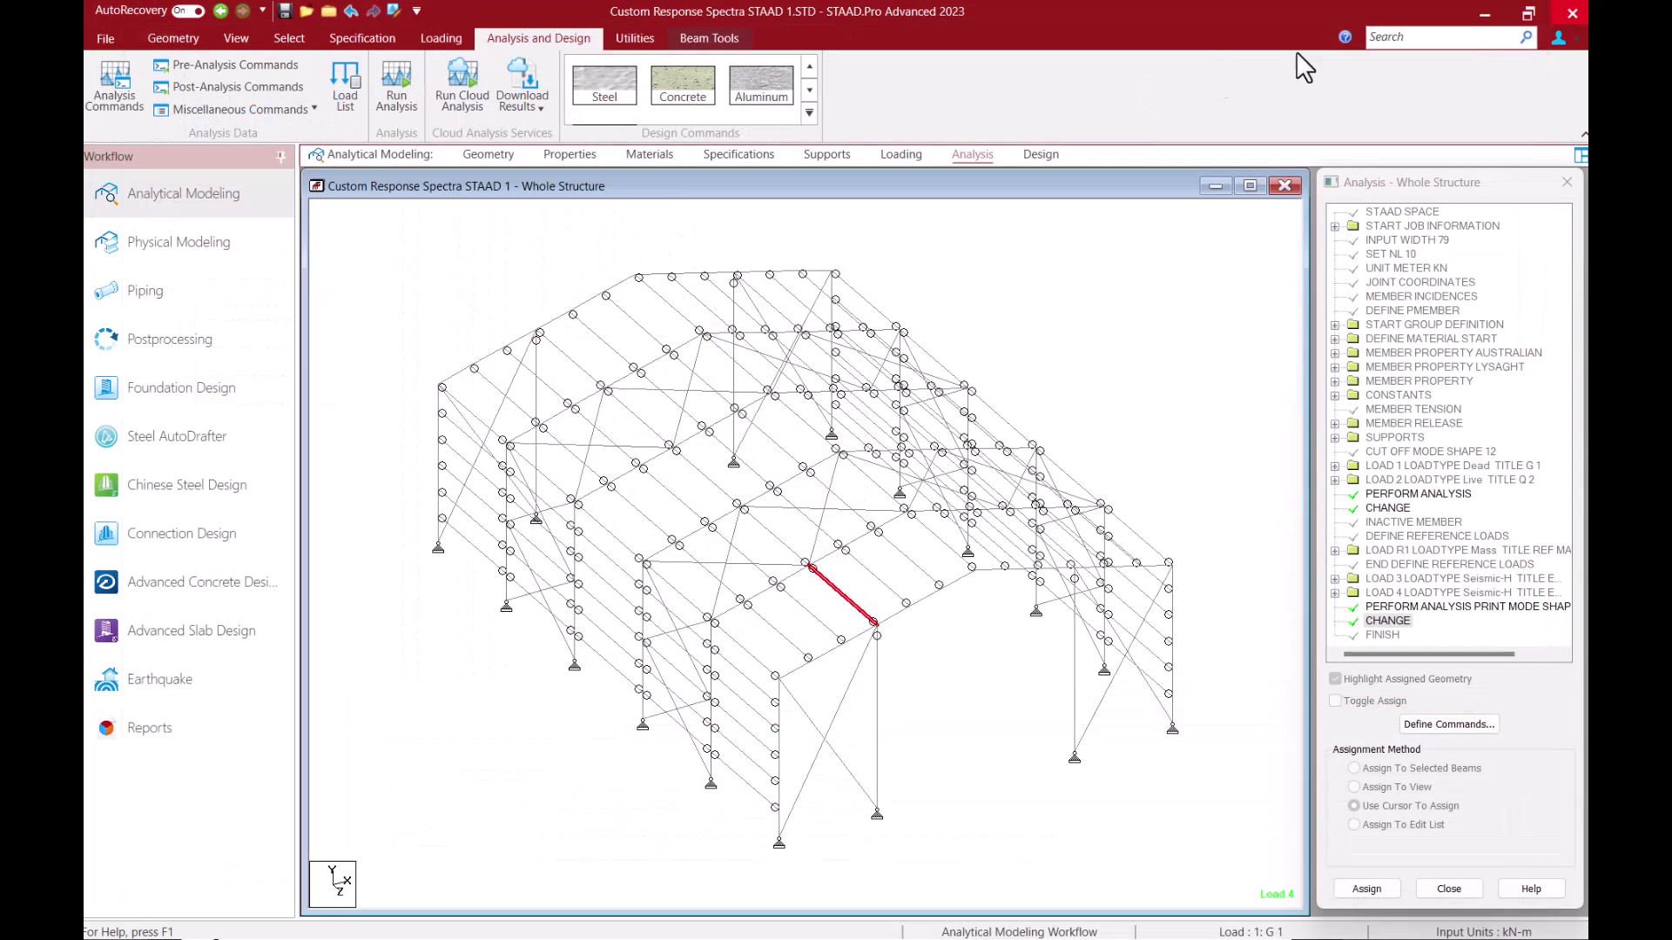
- Switch to the postprocessing workflow with load cases G 1, Q 2, EQX and EQZ selected, keeping the default result view options
left_click(204, 350)
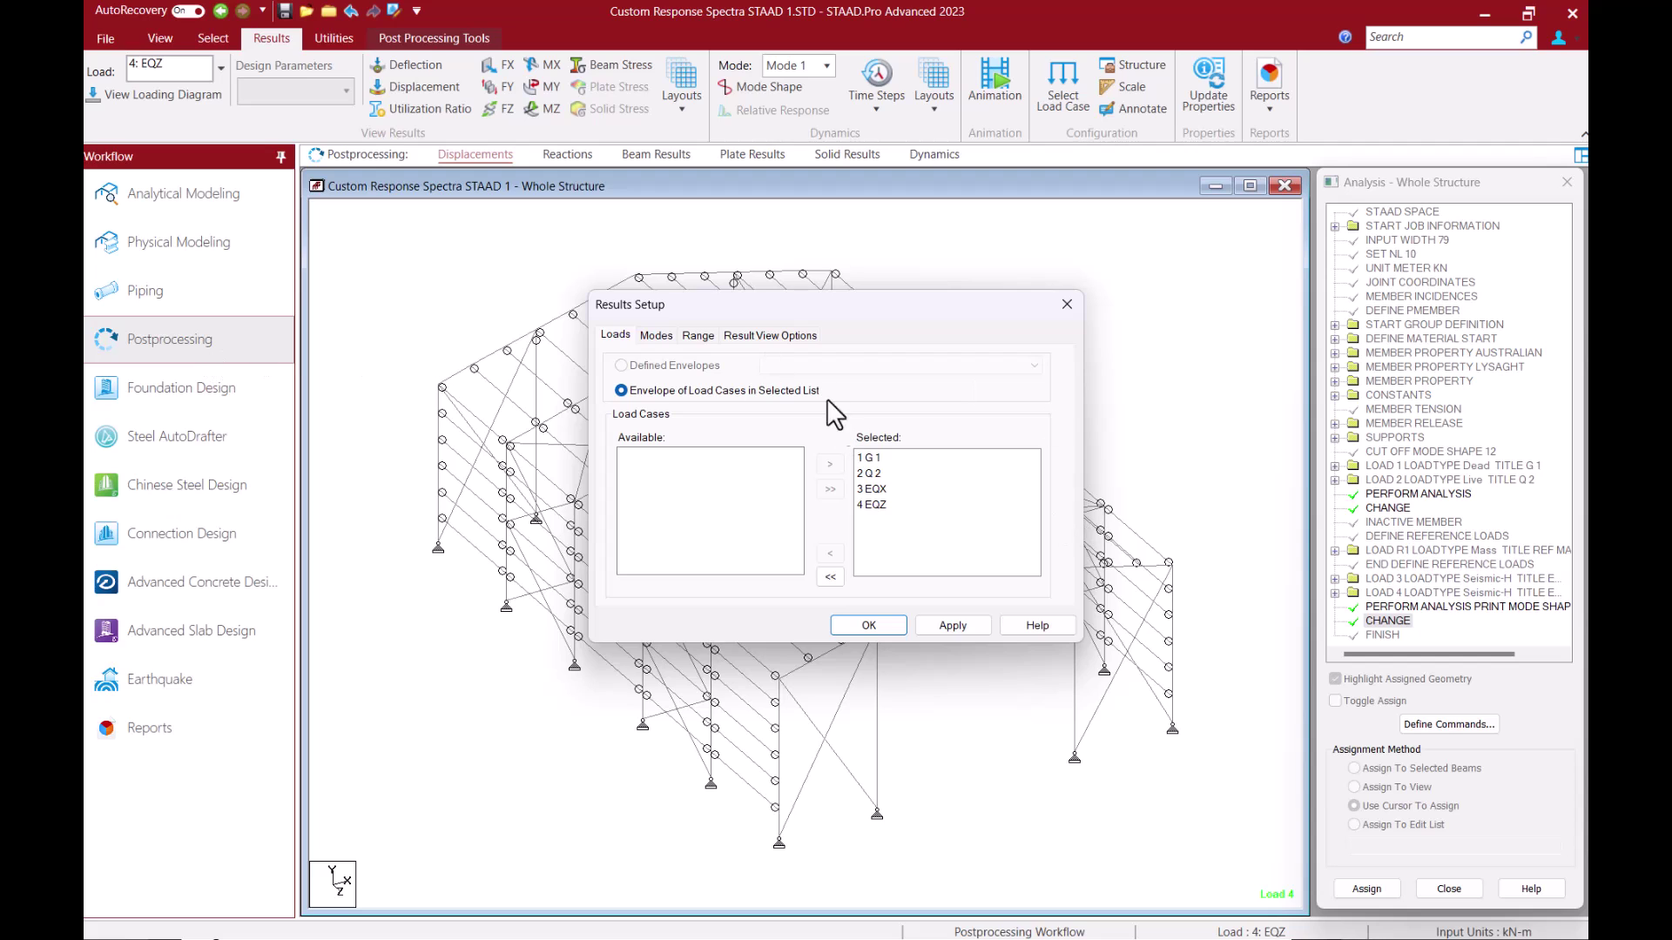
left_click(754, 340)
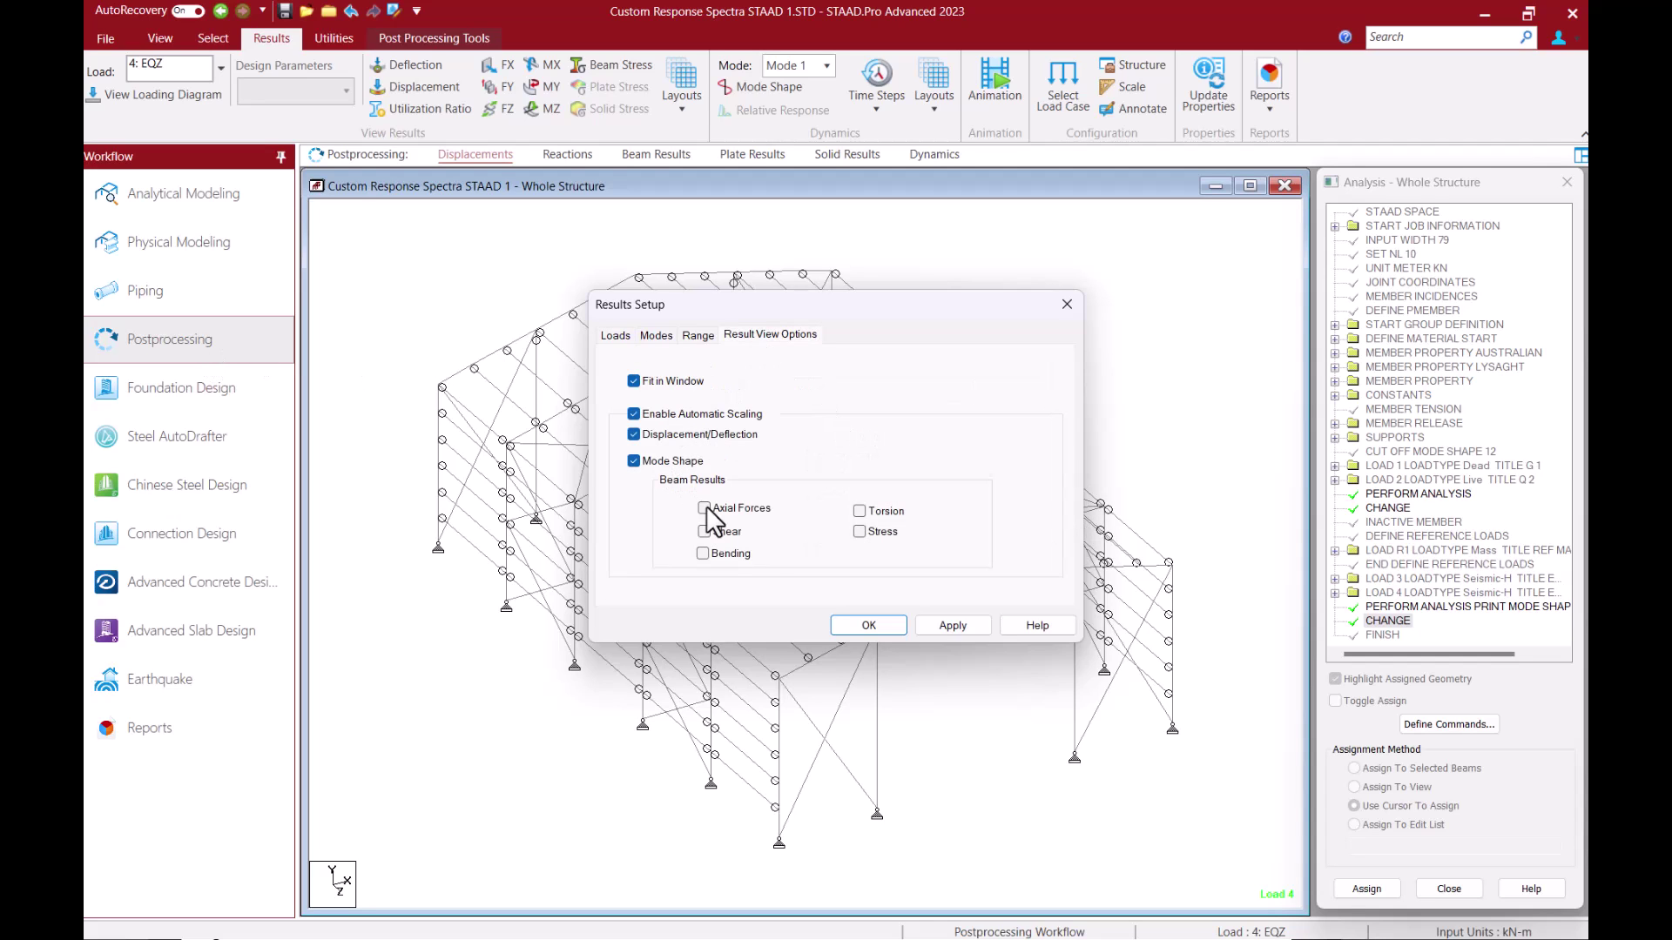
left_click(869, 625)
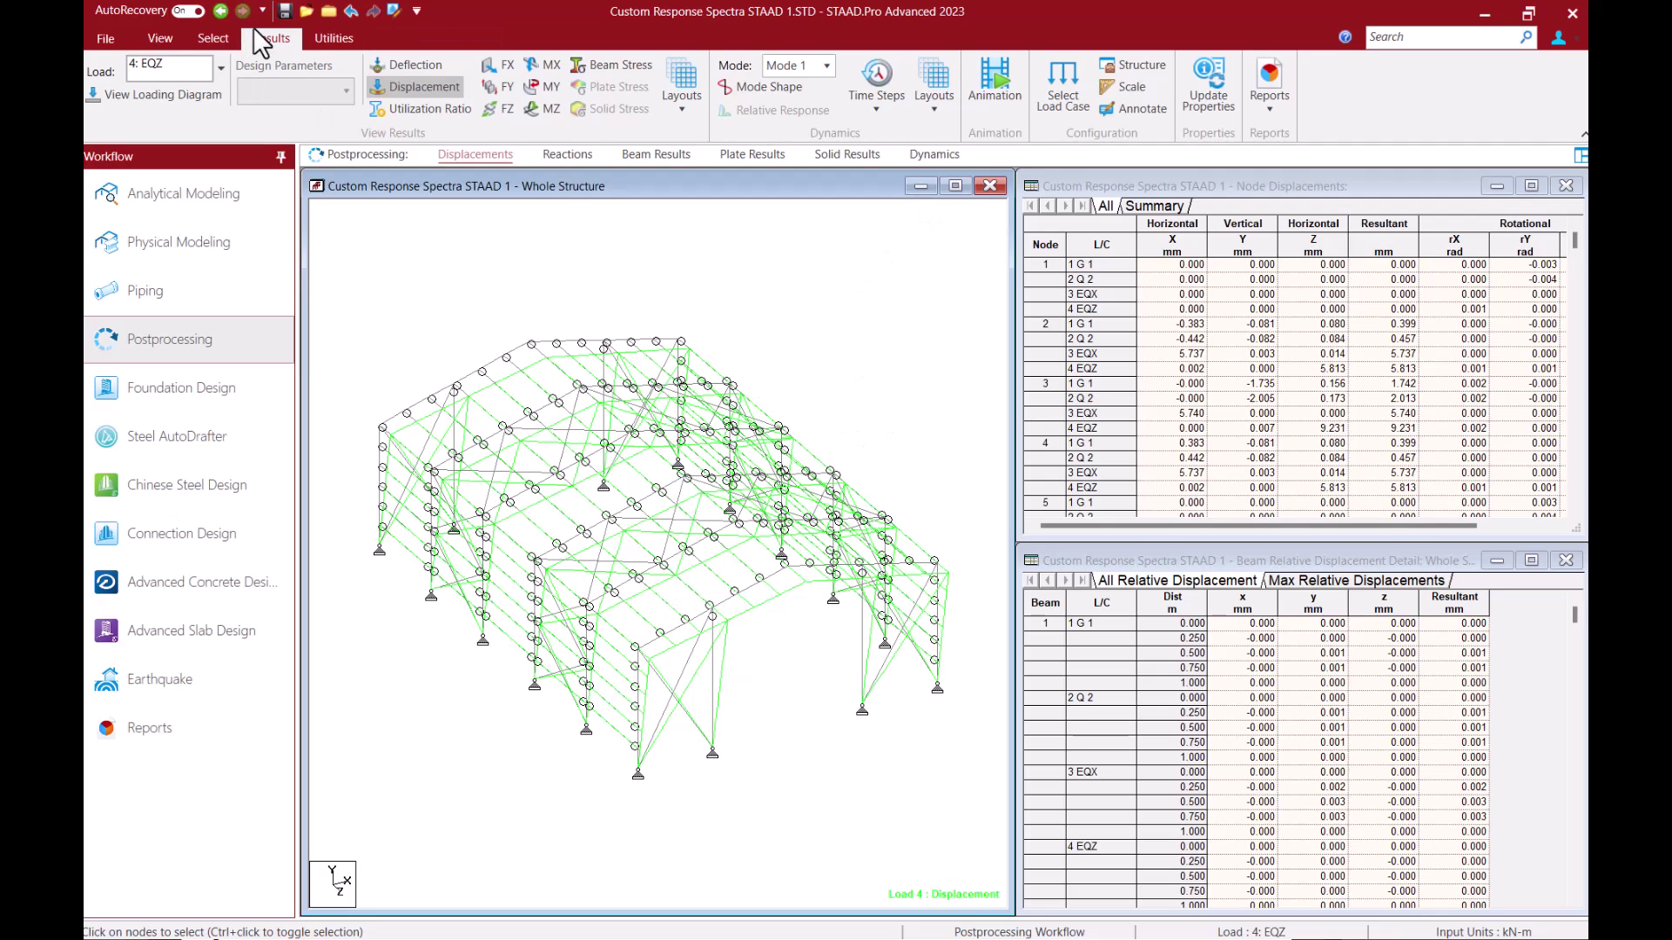
- Switch the results to the dynamic Mode Shape layout and display mode 2 on the whole structure
left_click(931, 111)
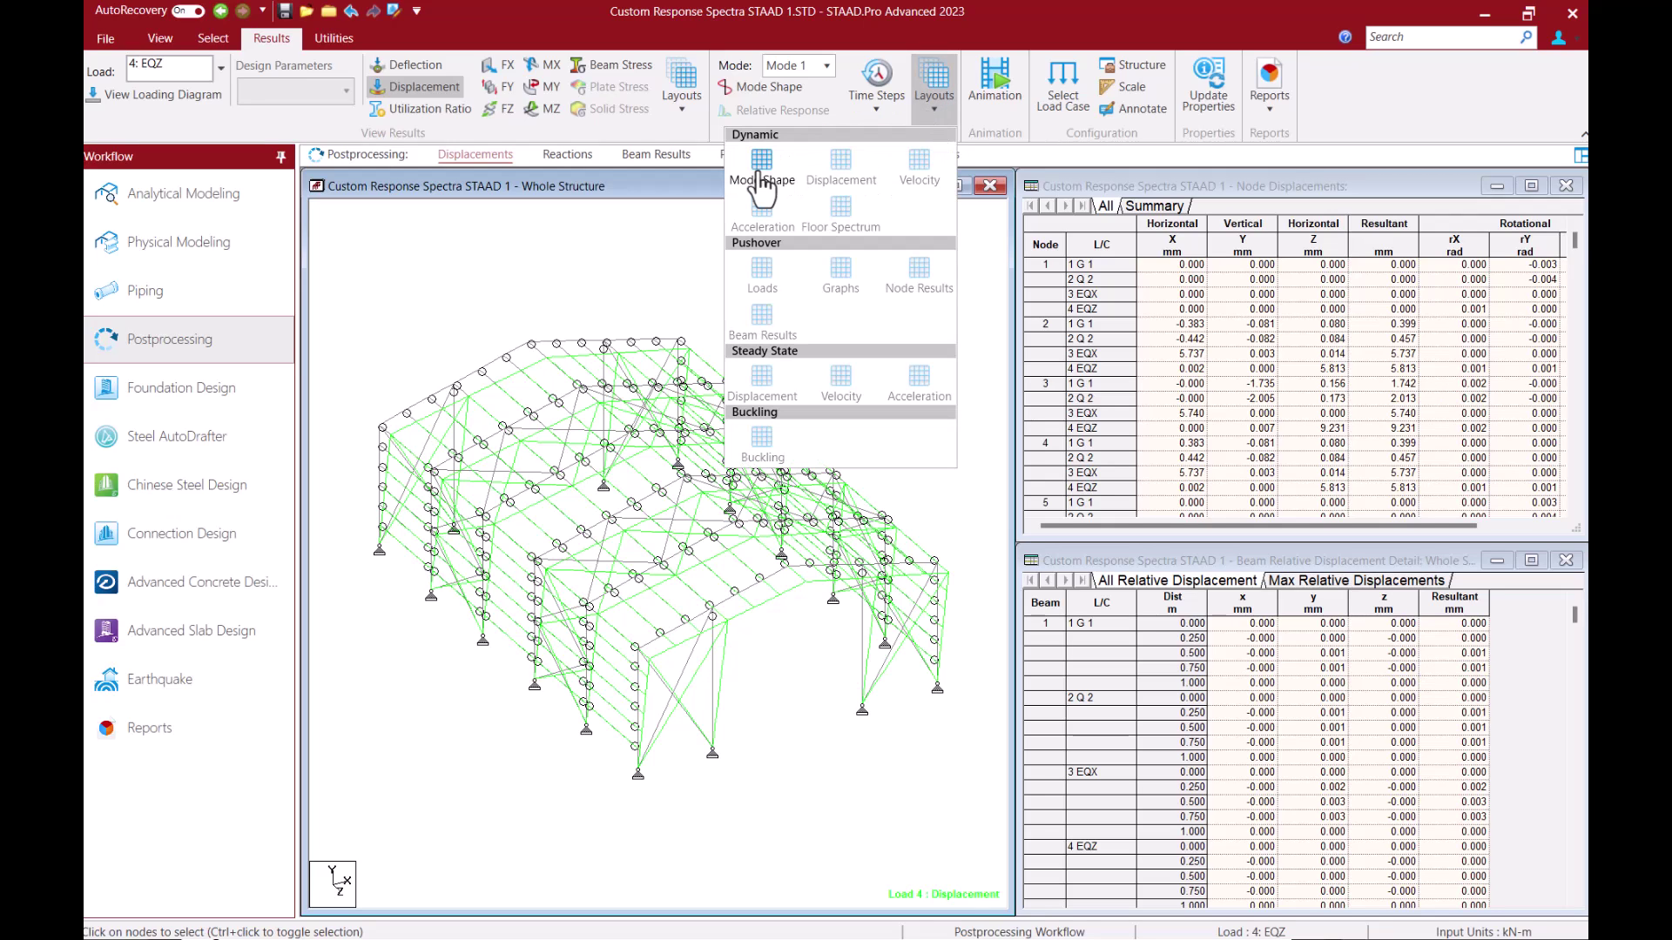
left_click(762, 166)
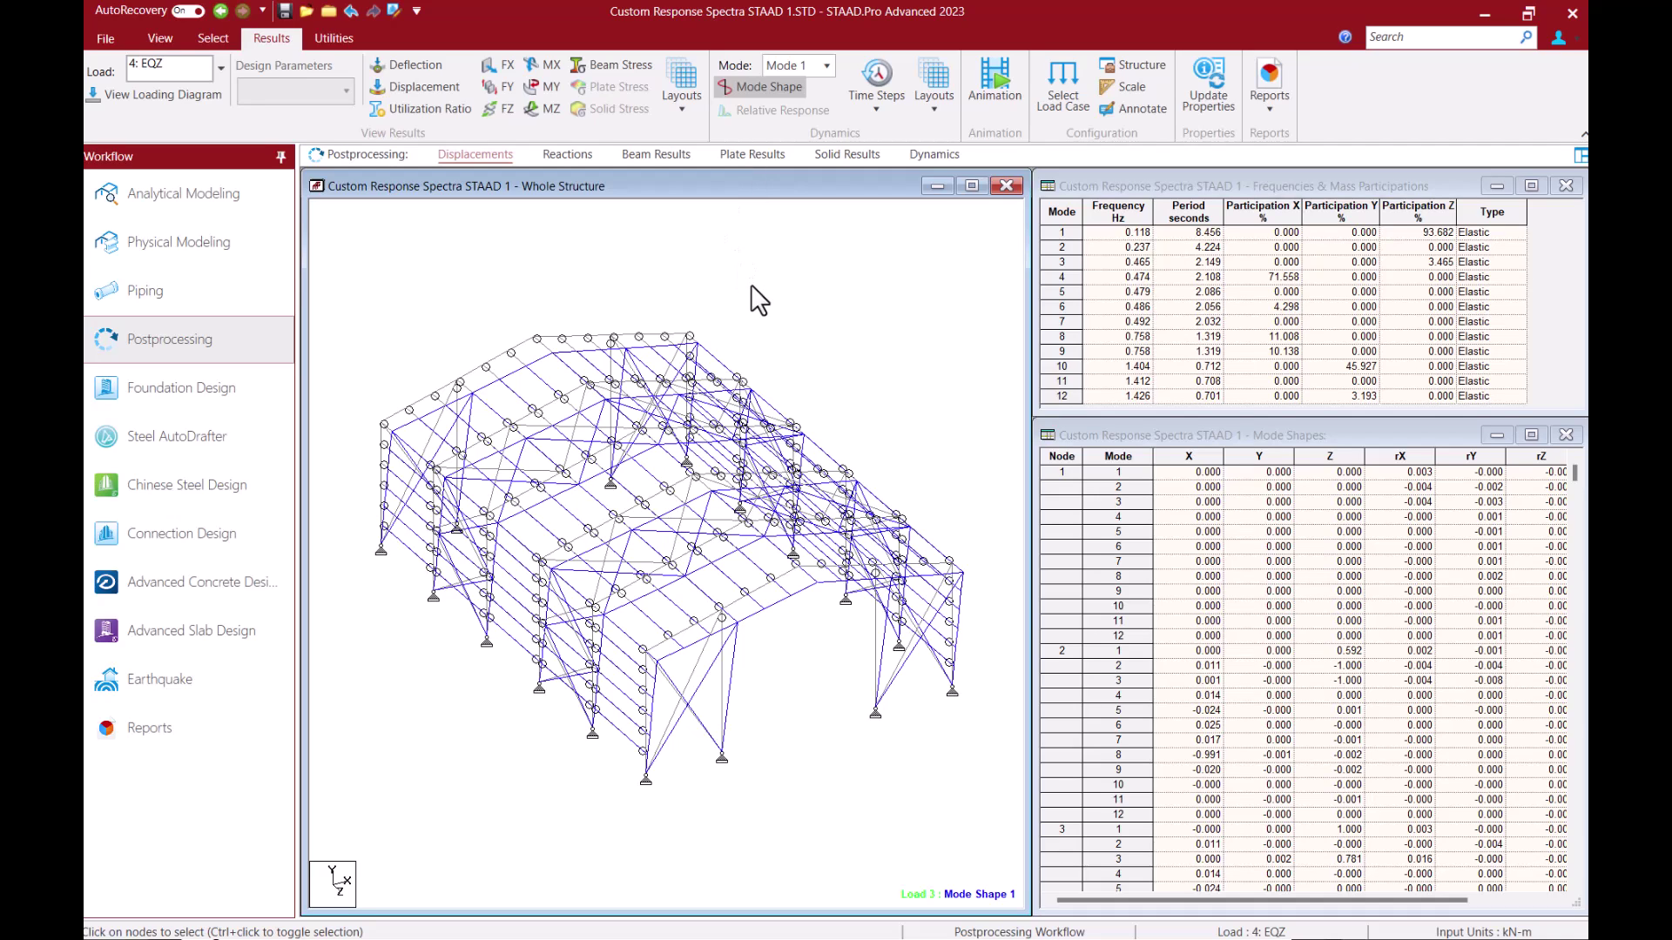
left_click(824, 67)
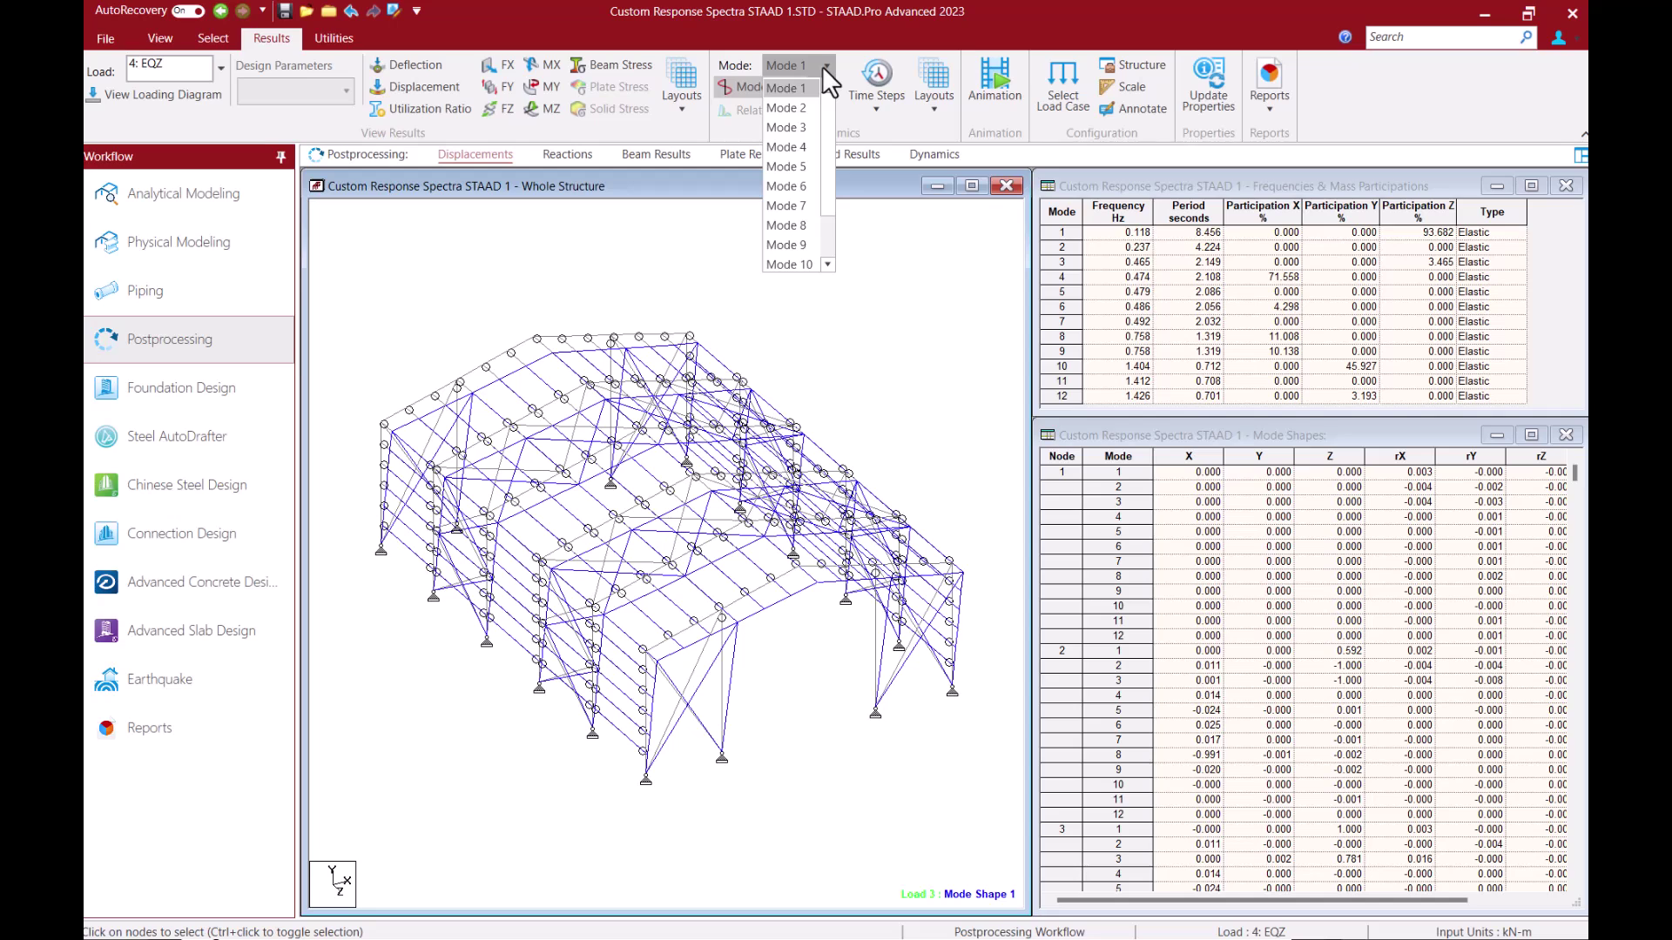
left_click(784, 108)
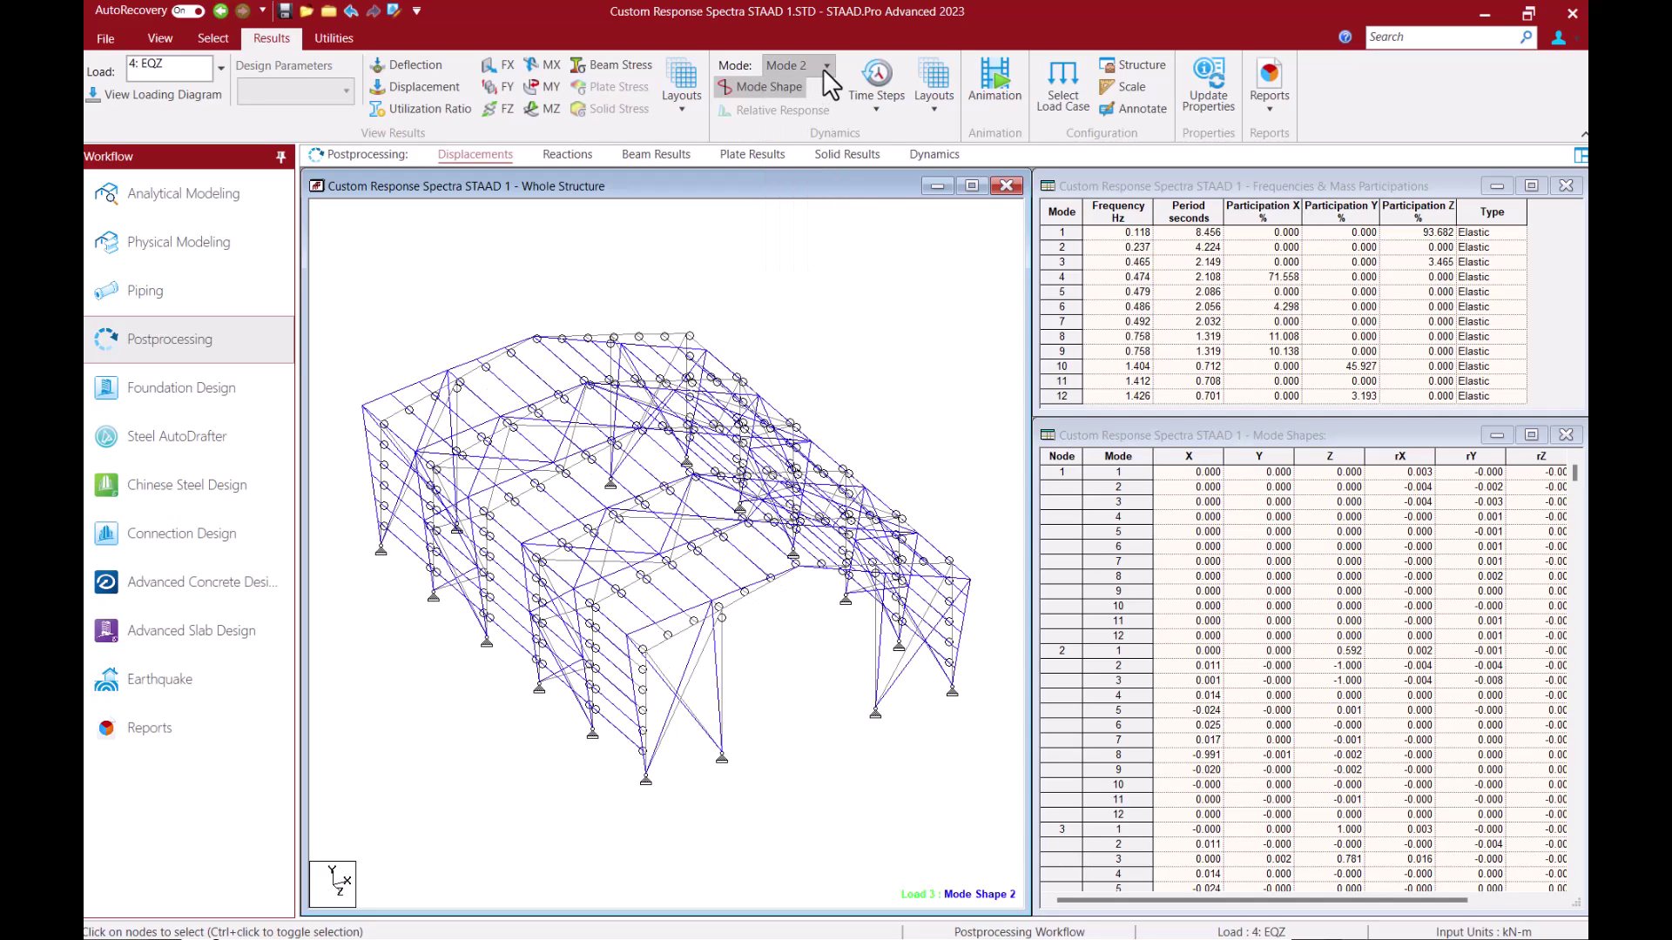
- View the structure's deformed shapes for modes 3, 5 and 7 in turn
left_click(823, 68)
left_click(794, 127)
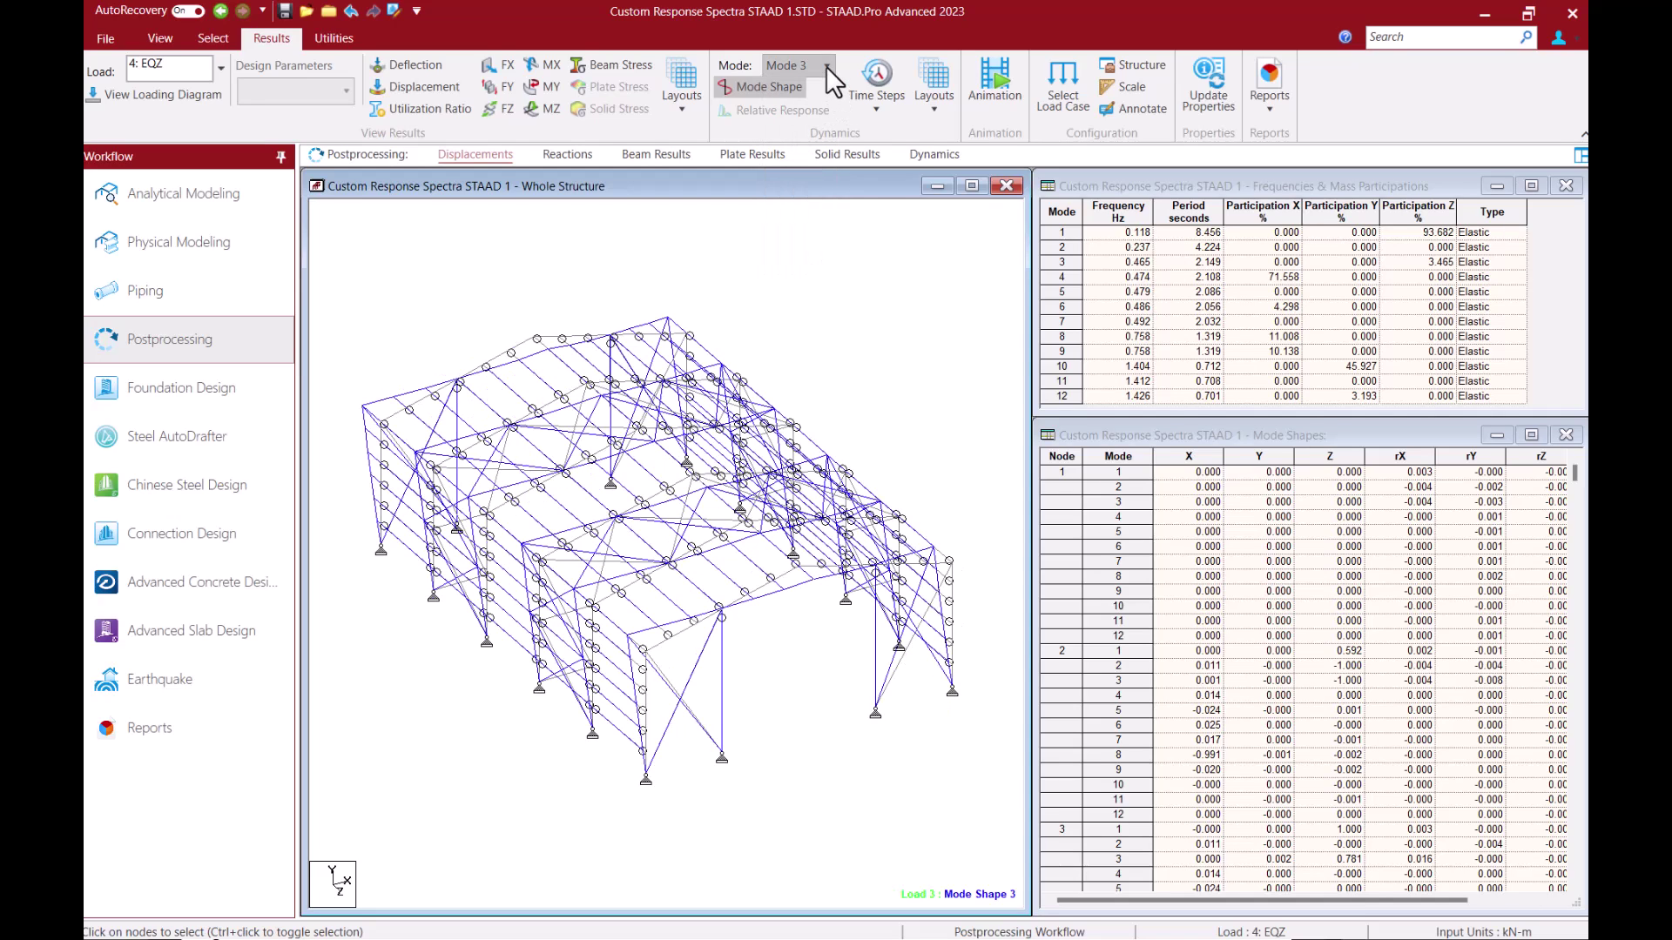
left_click(825, 65)
left_click(797, 165)
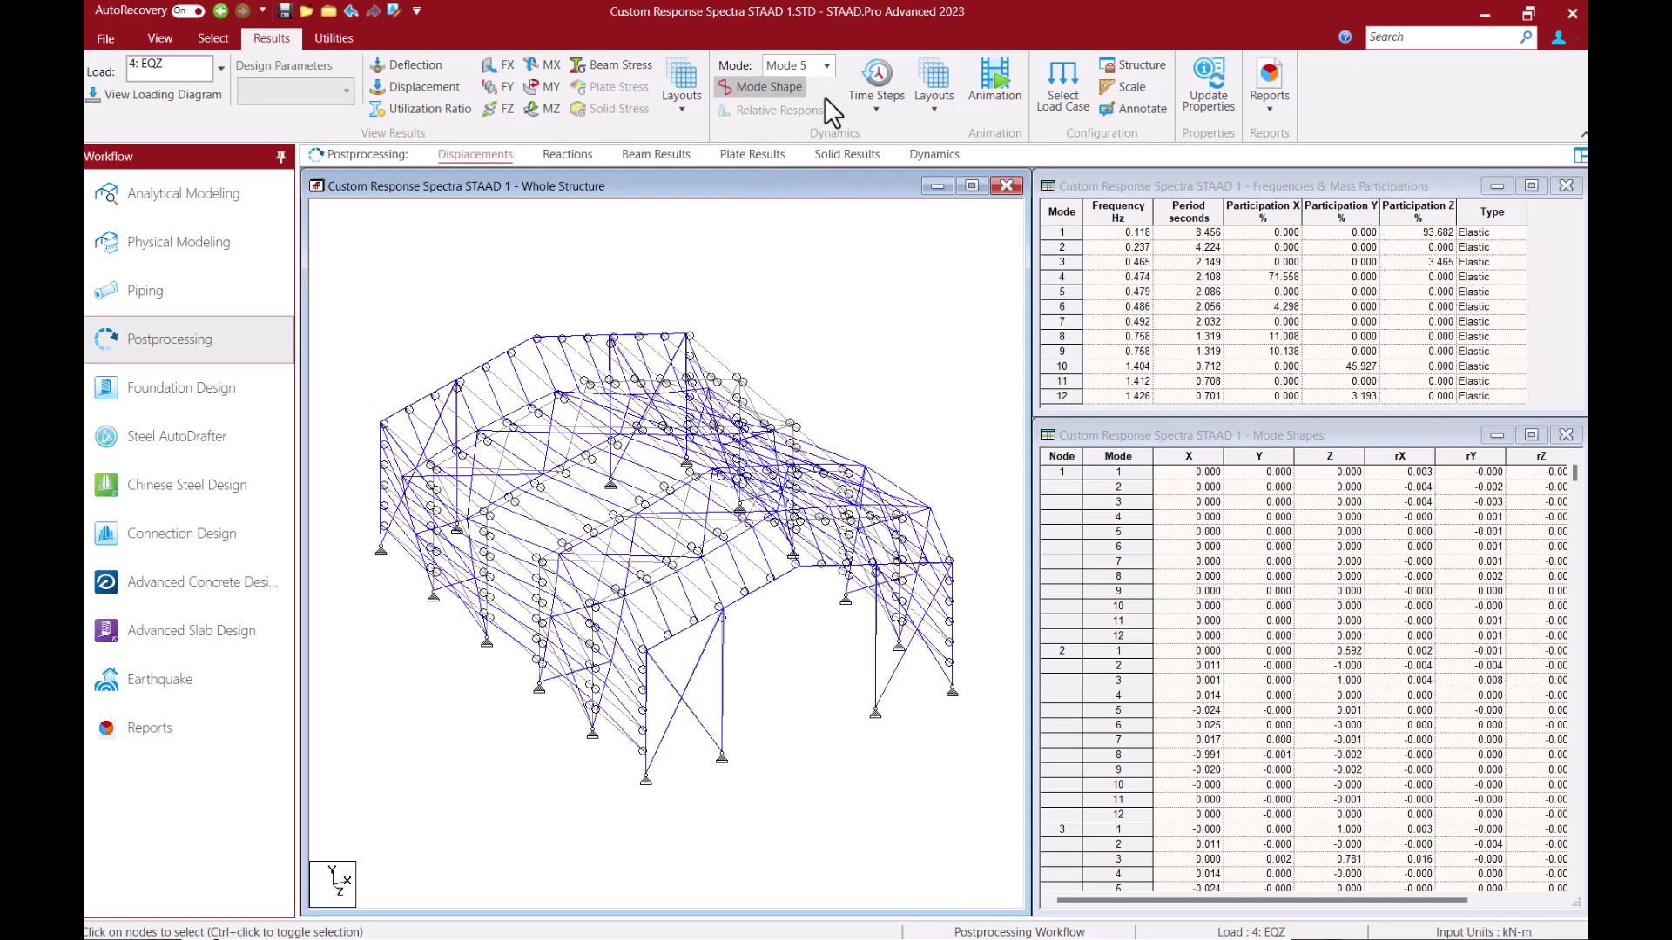
left_click(827, 68)
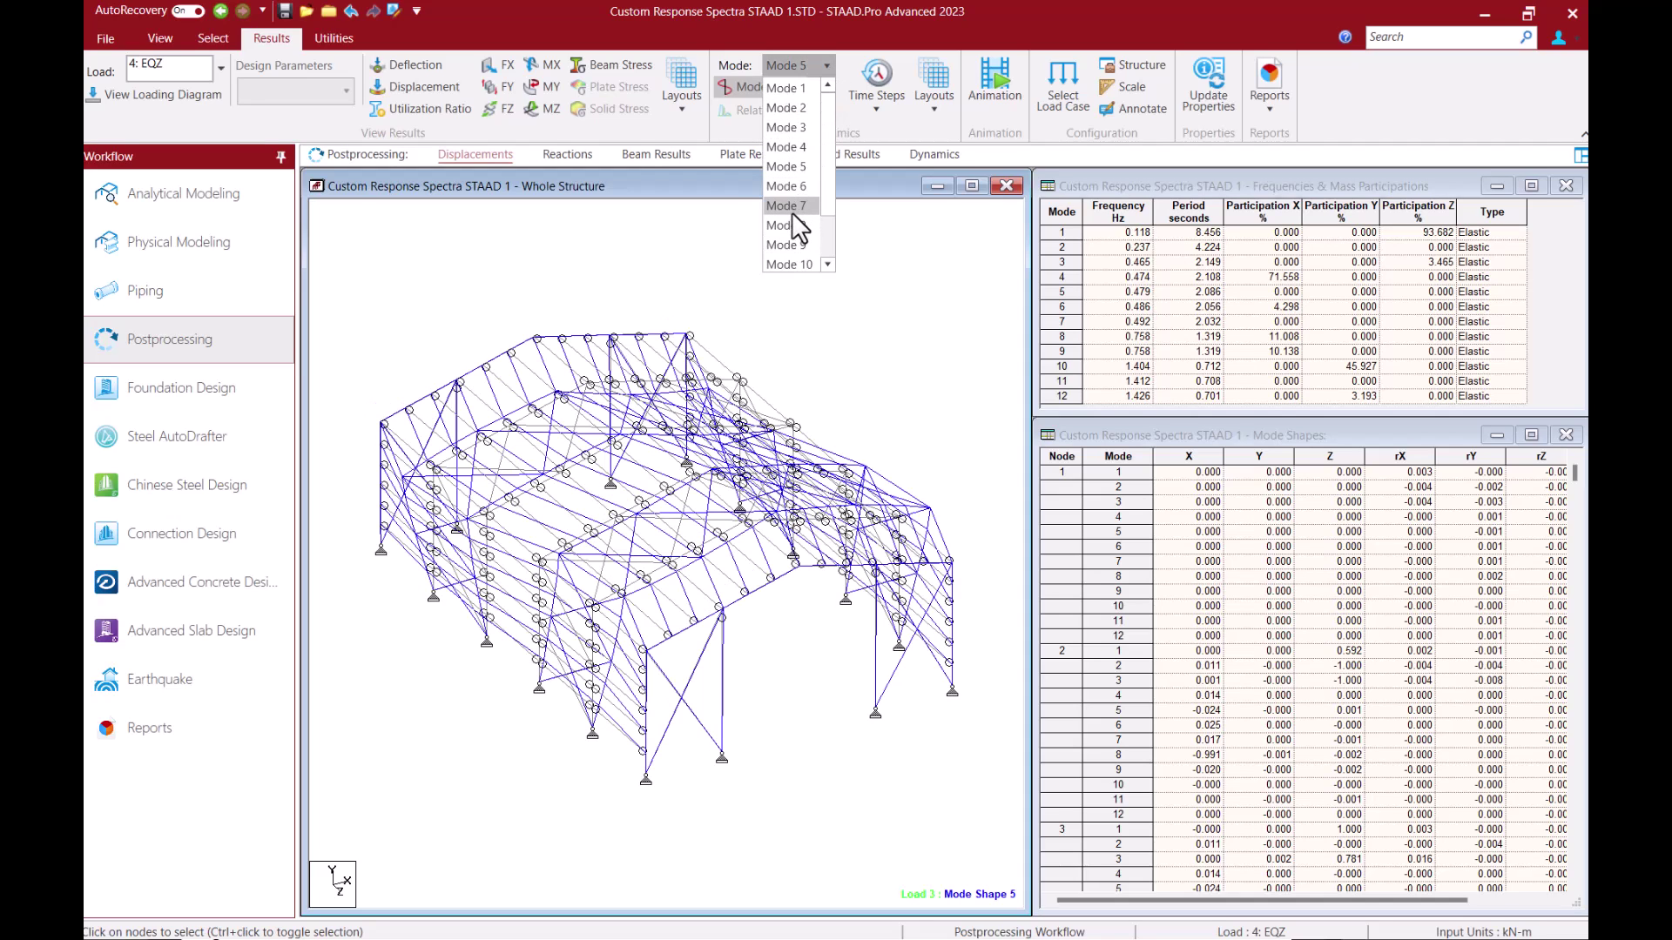
left_click(787, 206)
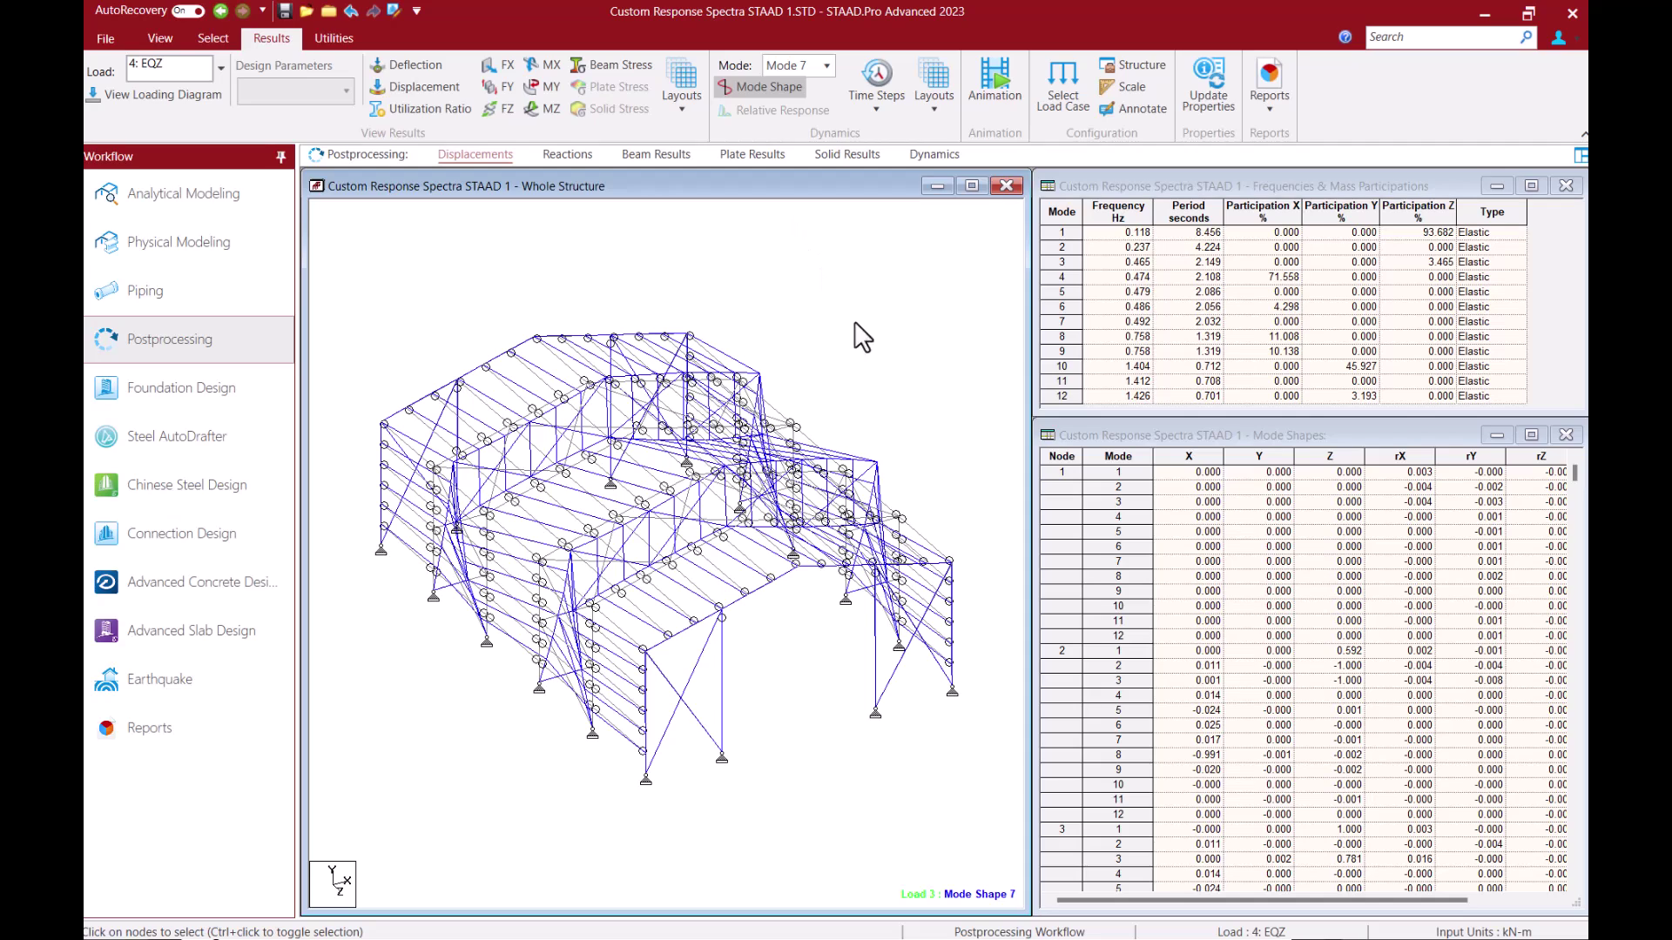